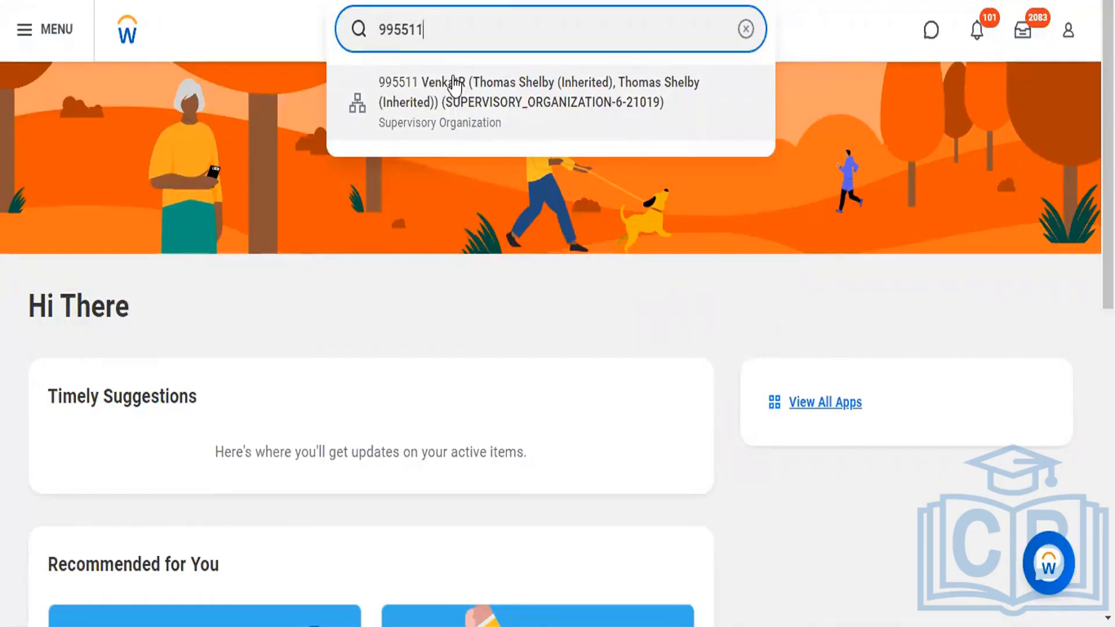
Step: Open supervisory organization 995511 and start creating a subordinate organization under it with effective date 10/07/2022
left_click(431, 88)
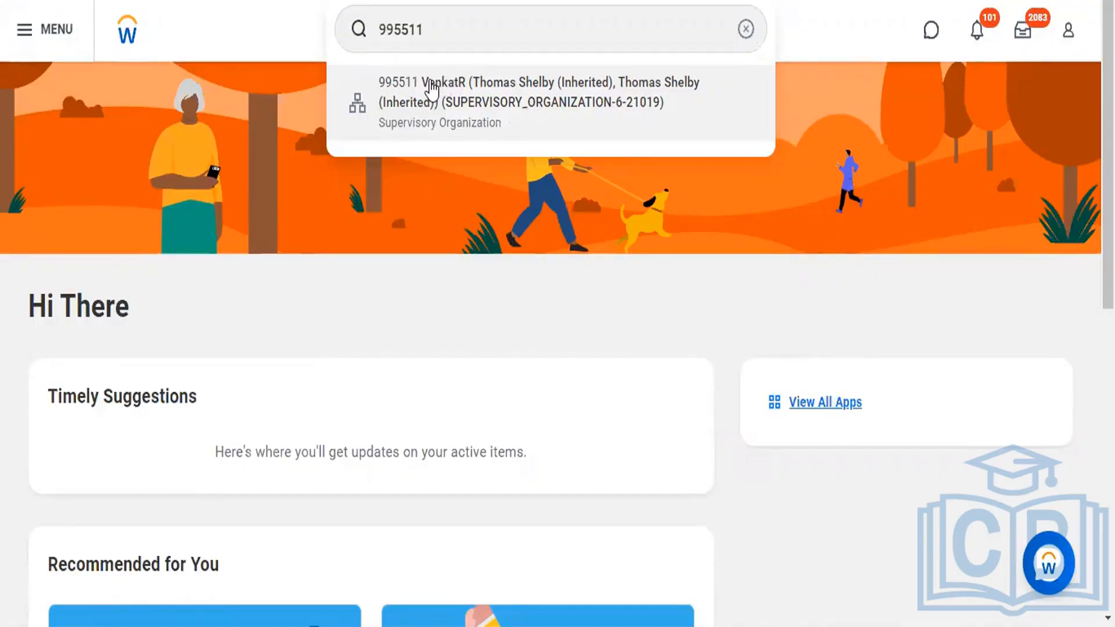
left_click(431, 89)
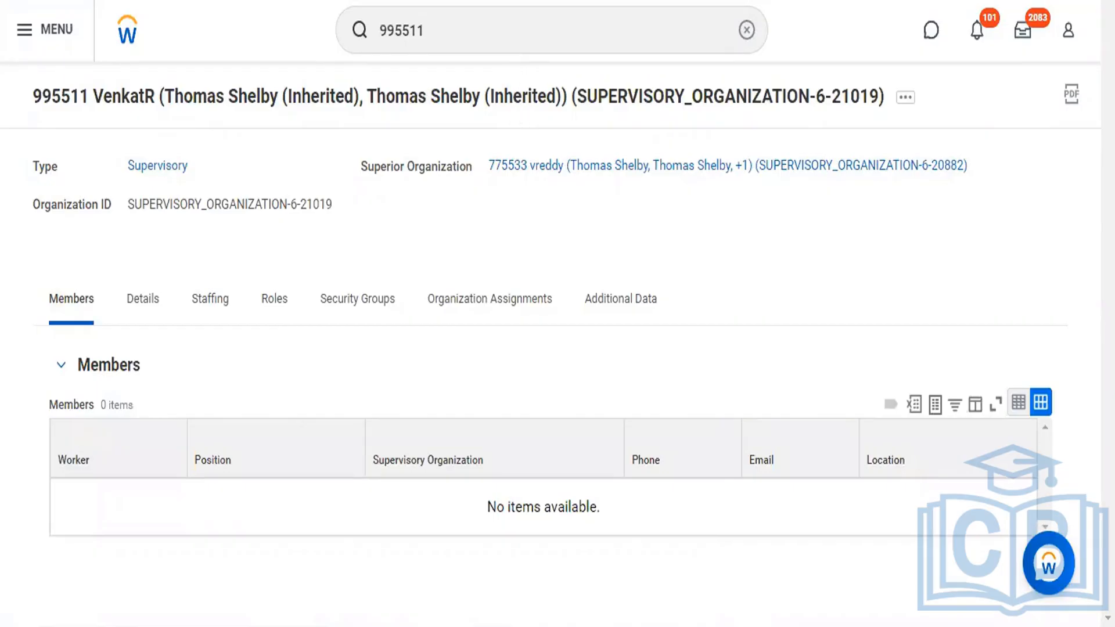
left_click(905, 104)
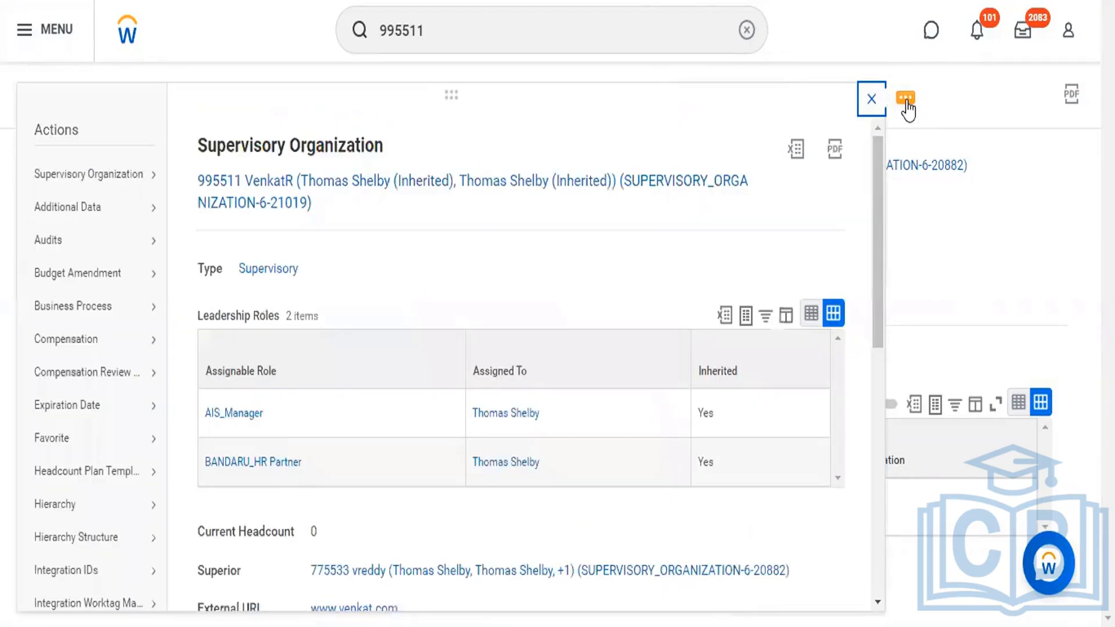
double_click(66, 127)
mouse_move(59, 366)
scroll(59, 366, "down", 10)
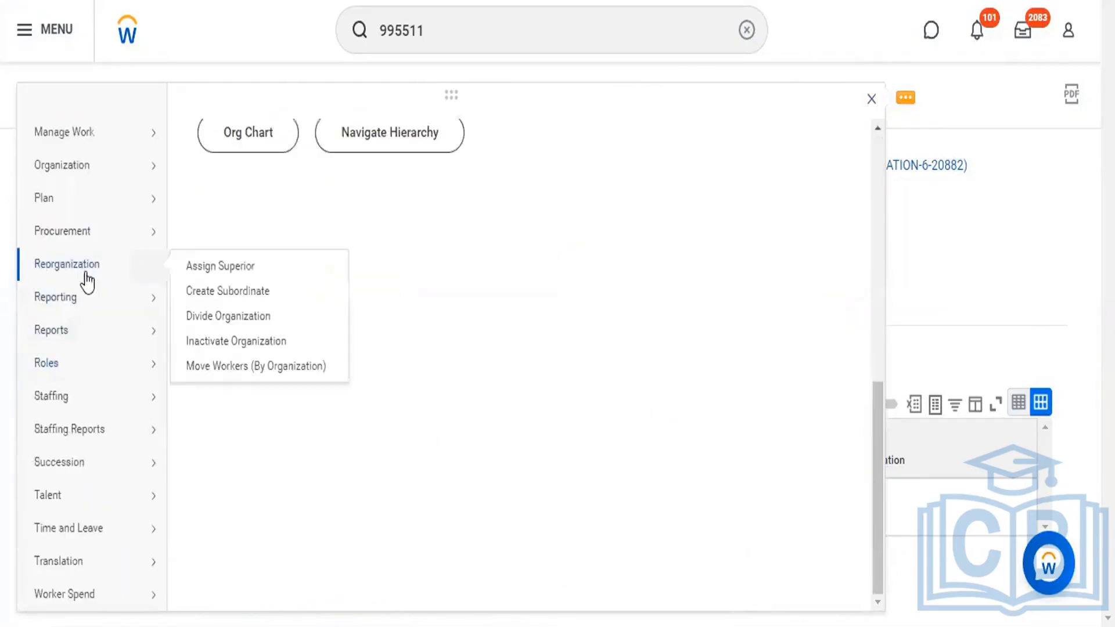
mouse_move(87, 256)
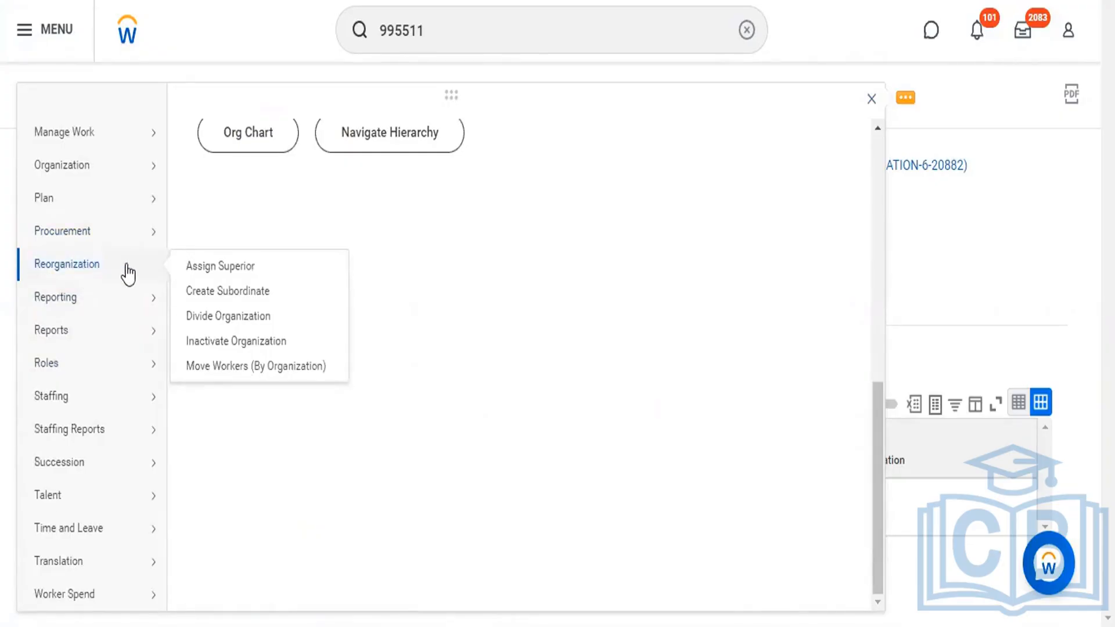
left_click(222, 295)
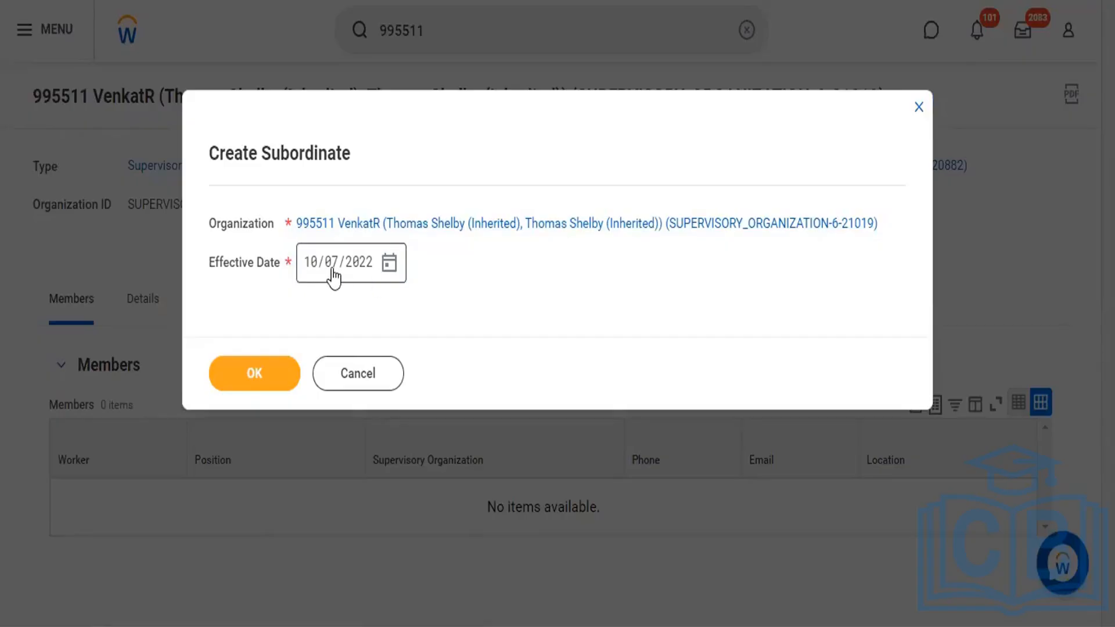
left_click(251, 383)
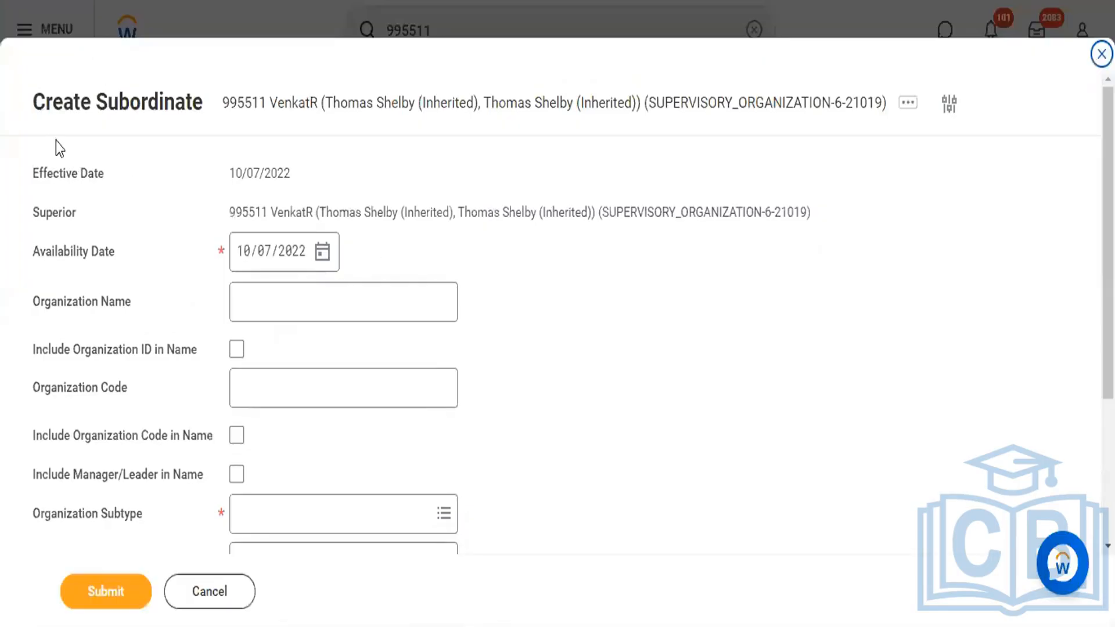
triple_click(44, 101)
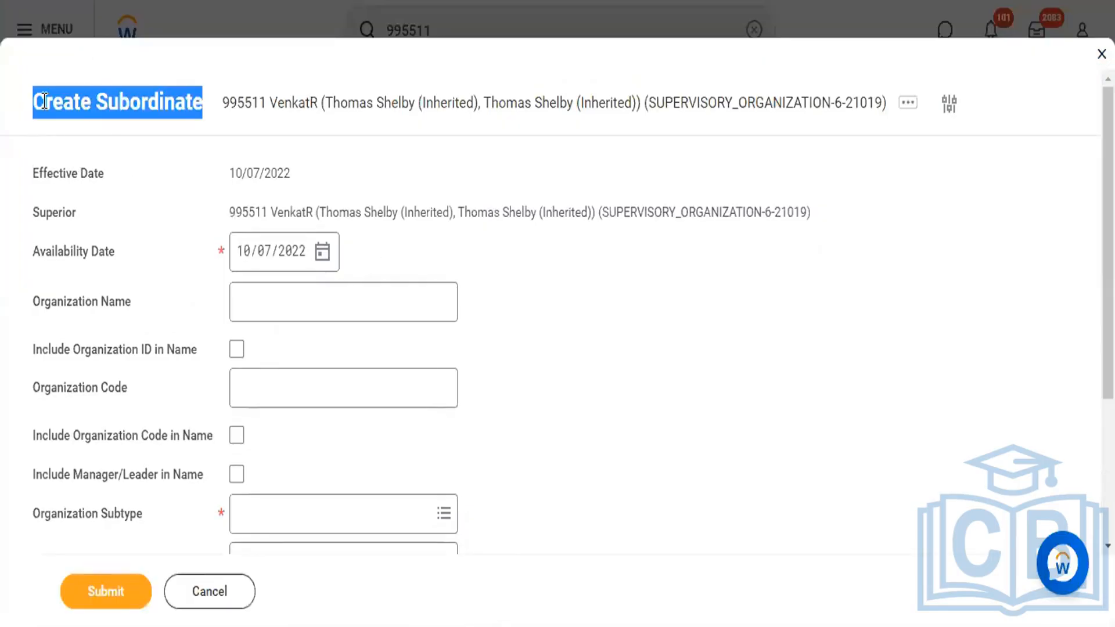
left_click(614, 295)
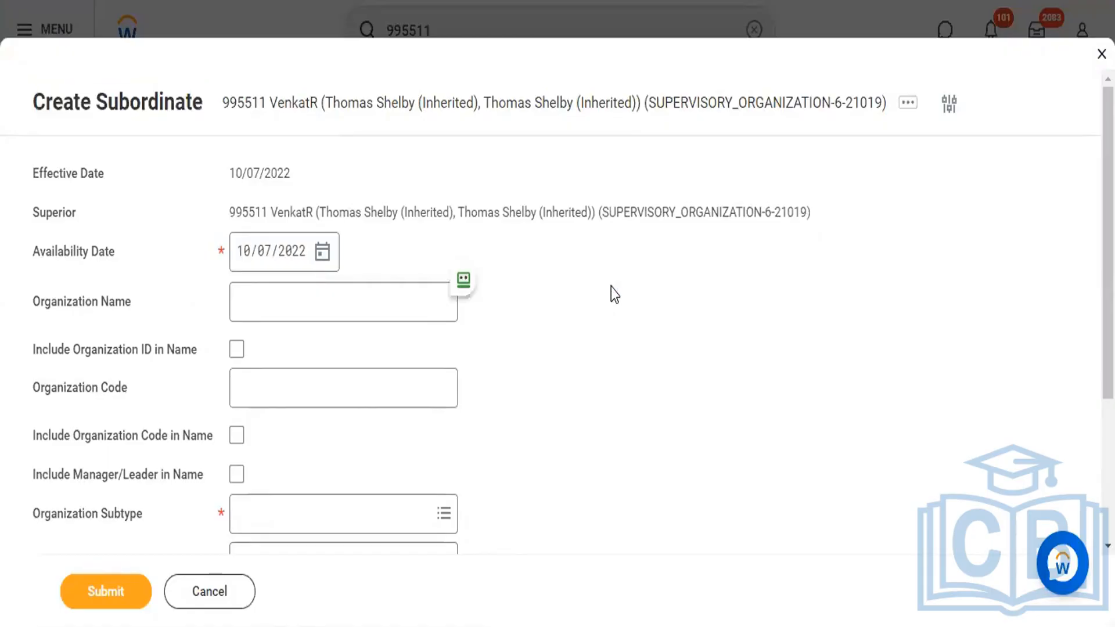
scroll(614, 294, "down", 3)
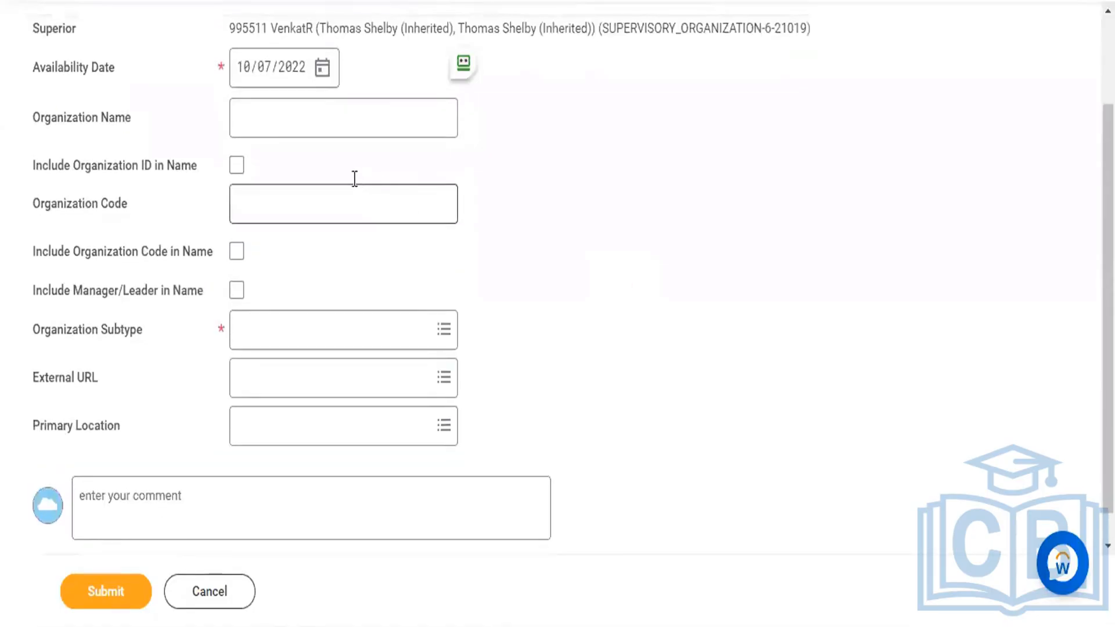
left_click(281, 113)
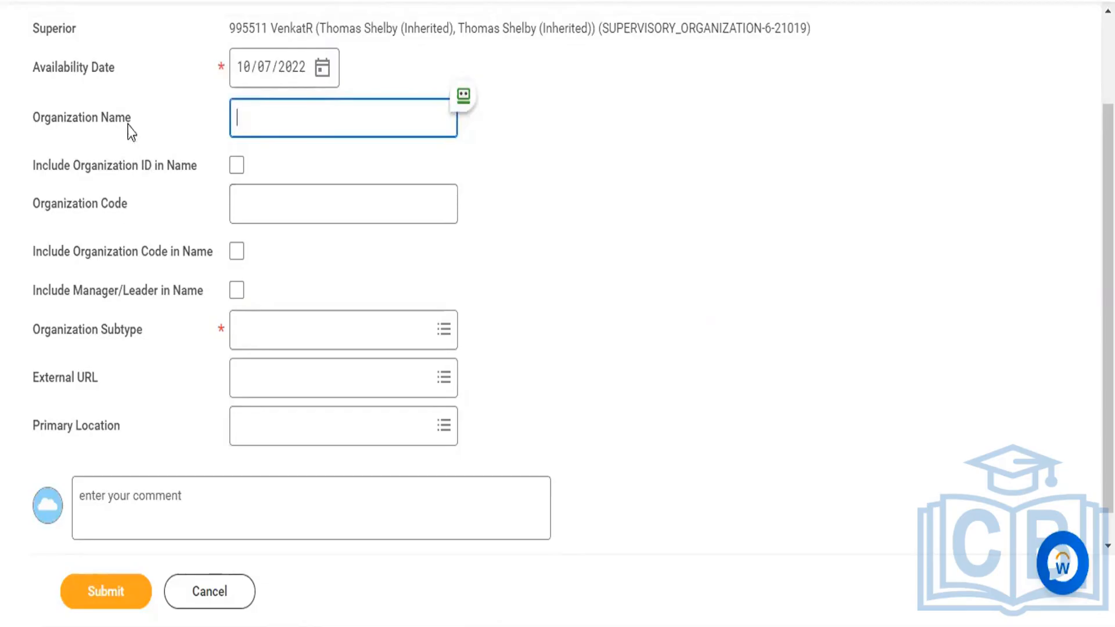
left_click_drag(36, 123, 157, 199)
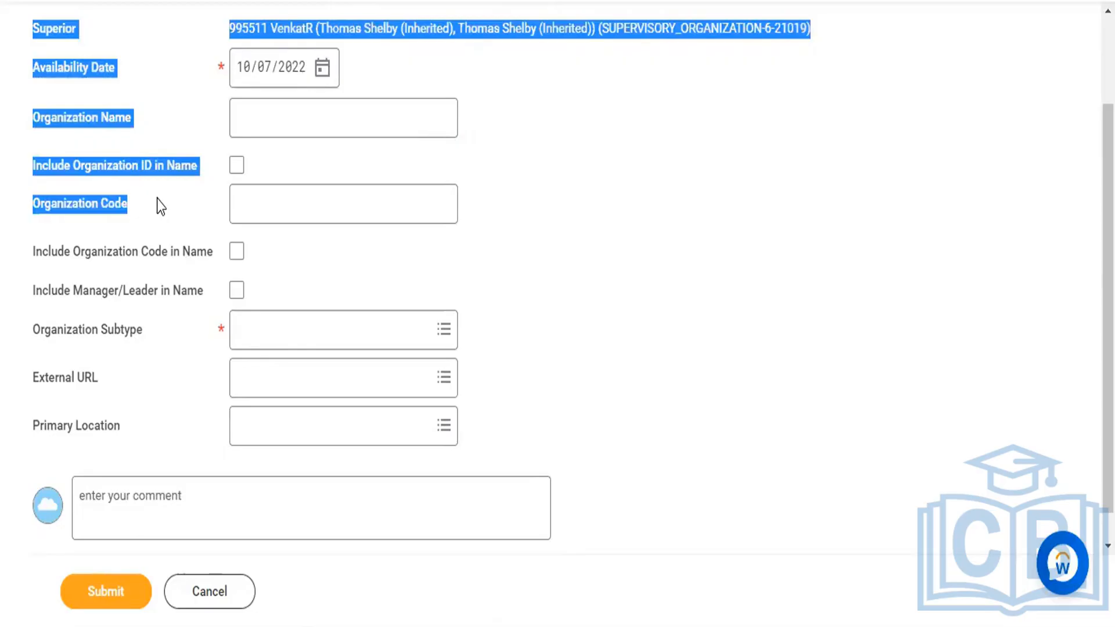
scroll(156, 200, "up", 2)
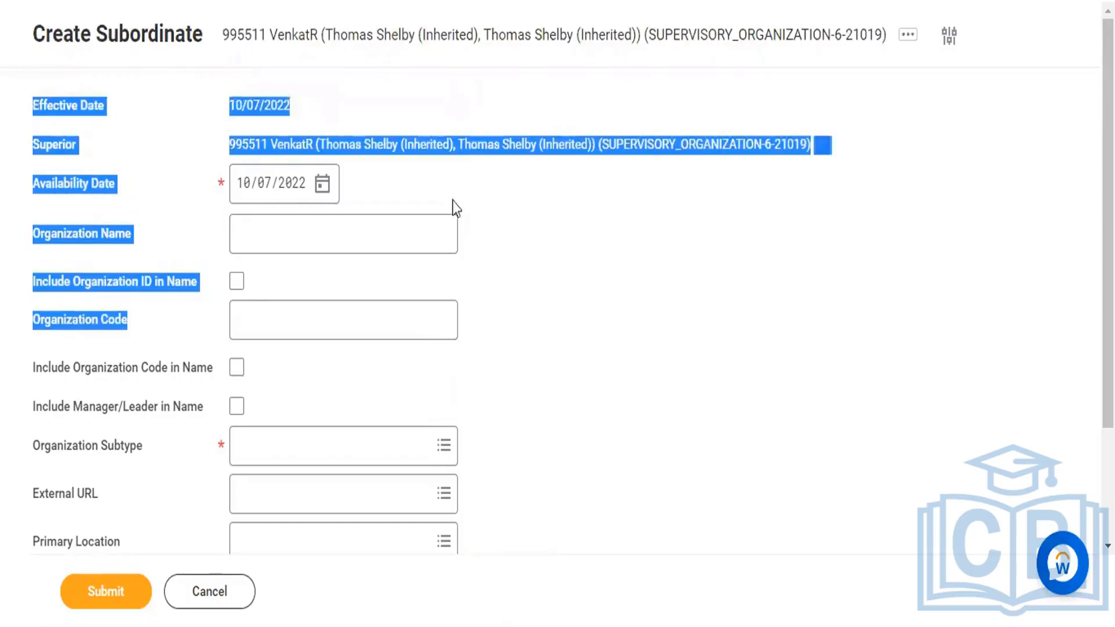
scroll(554, 309, "down", 2)
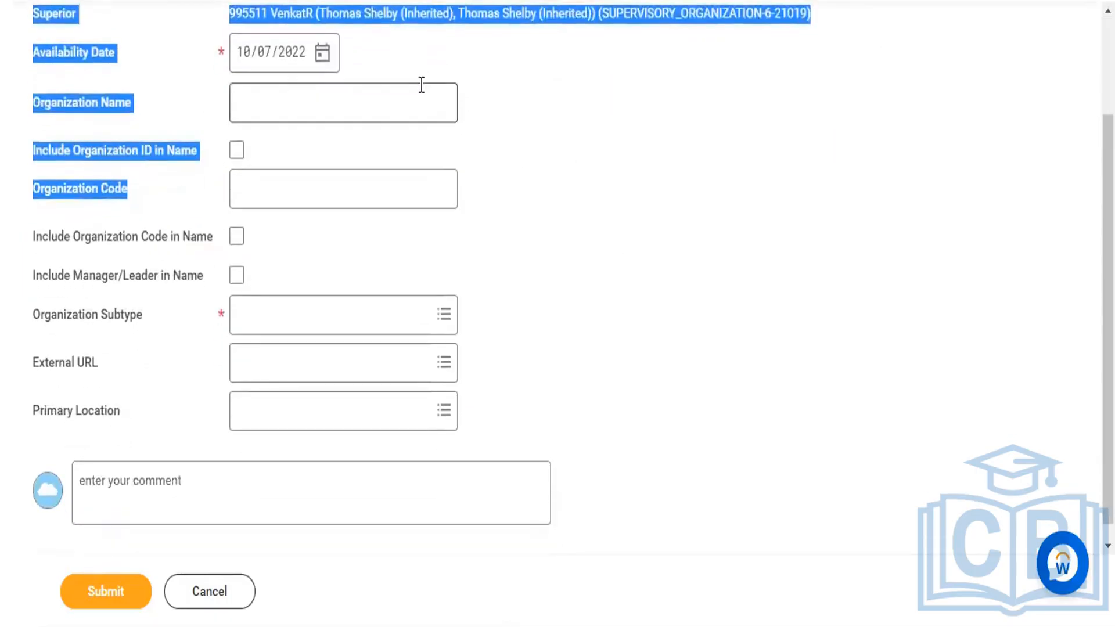
Step: Enter the organization name and include the organization ID, organization code and manager/leader in the name
left_click(416, 89)
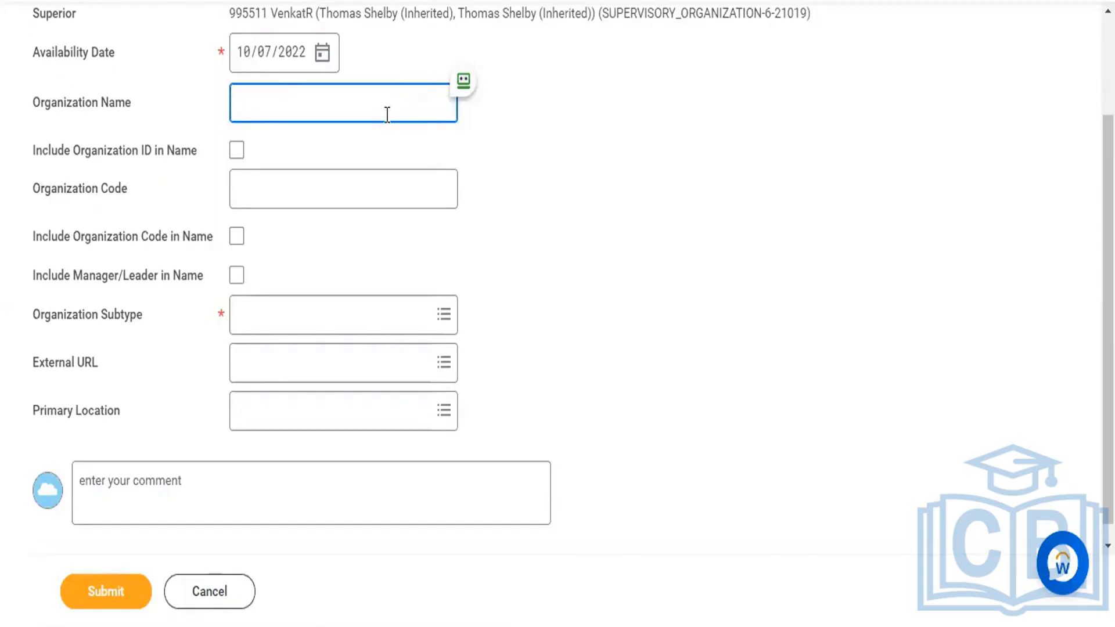
type("Suresh")
left_click(237, 150)
left_click(237, 150)
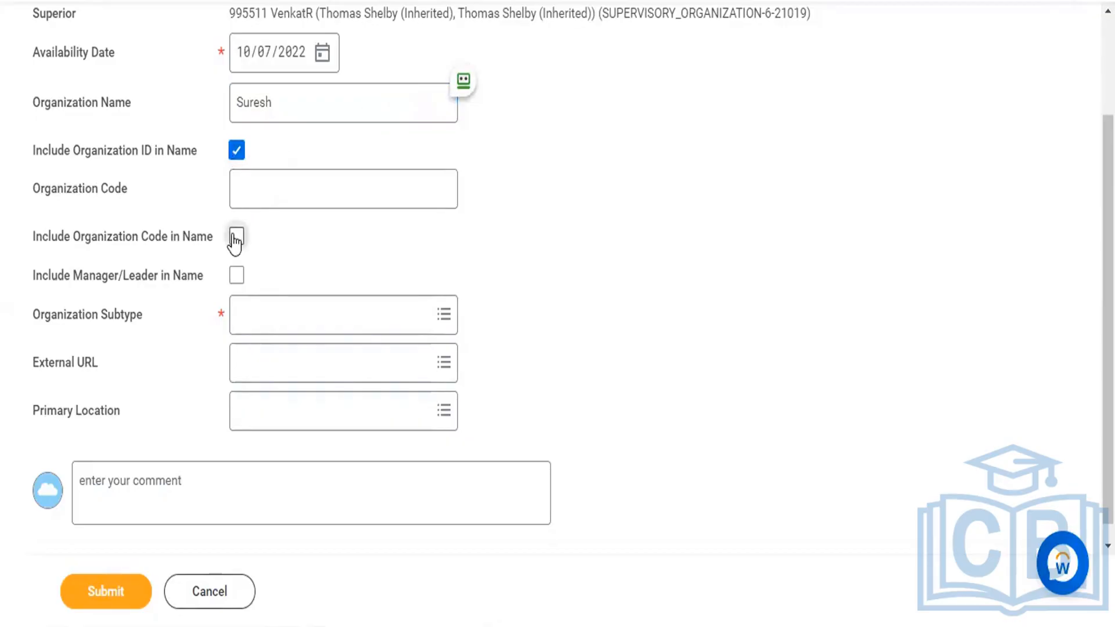
left_click(236, 236)
left_click(236, 275)
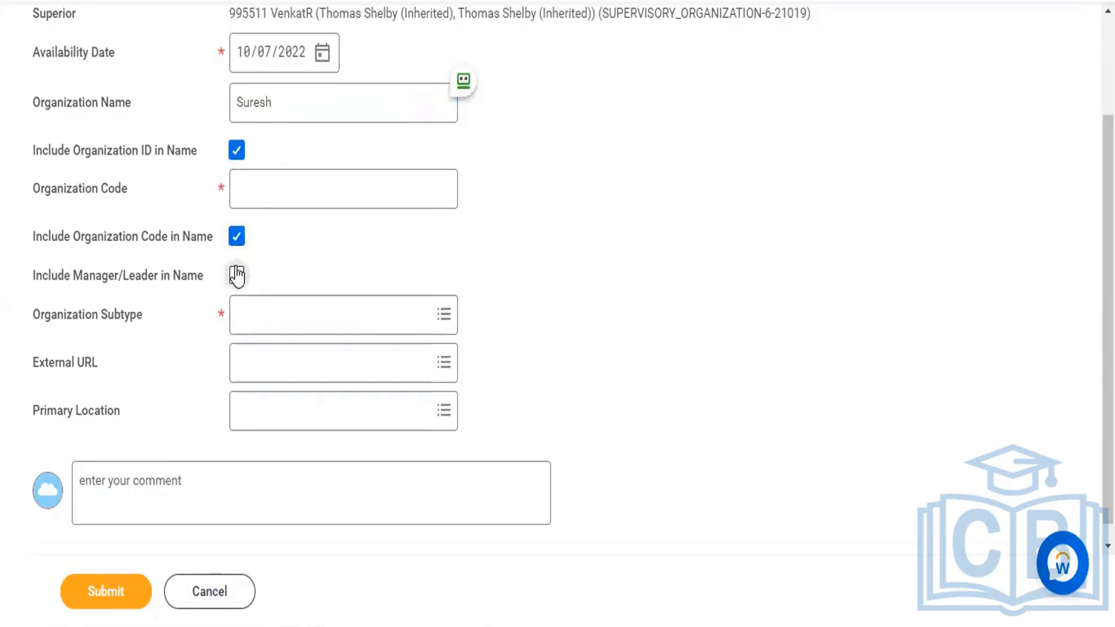
Step: Set the organization code to 996633 and the organization subtype to Company
left_click(292, 187)
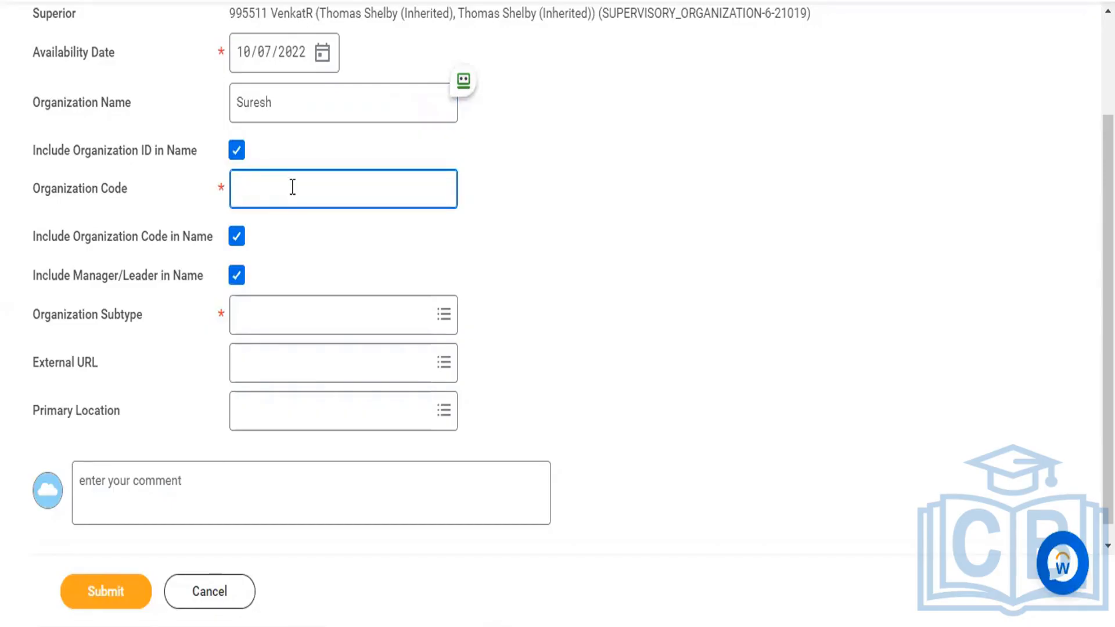
type("996633")
left_click(410, 304)
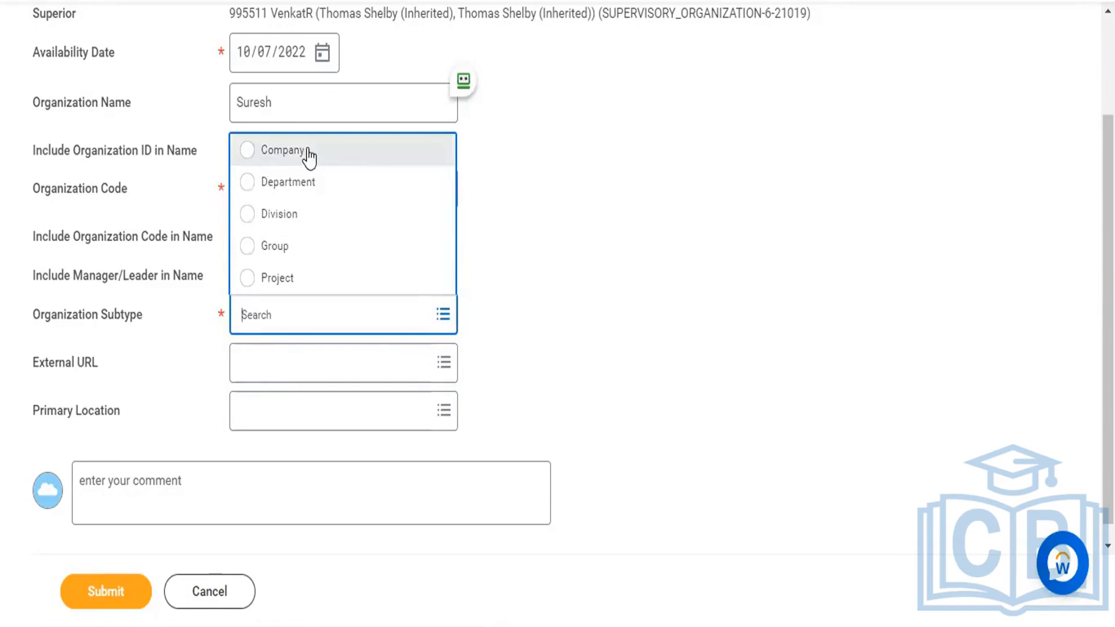
left_click(246, 151)
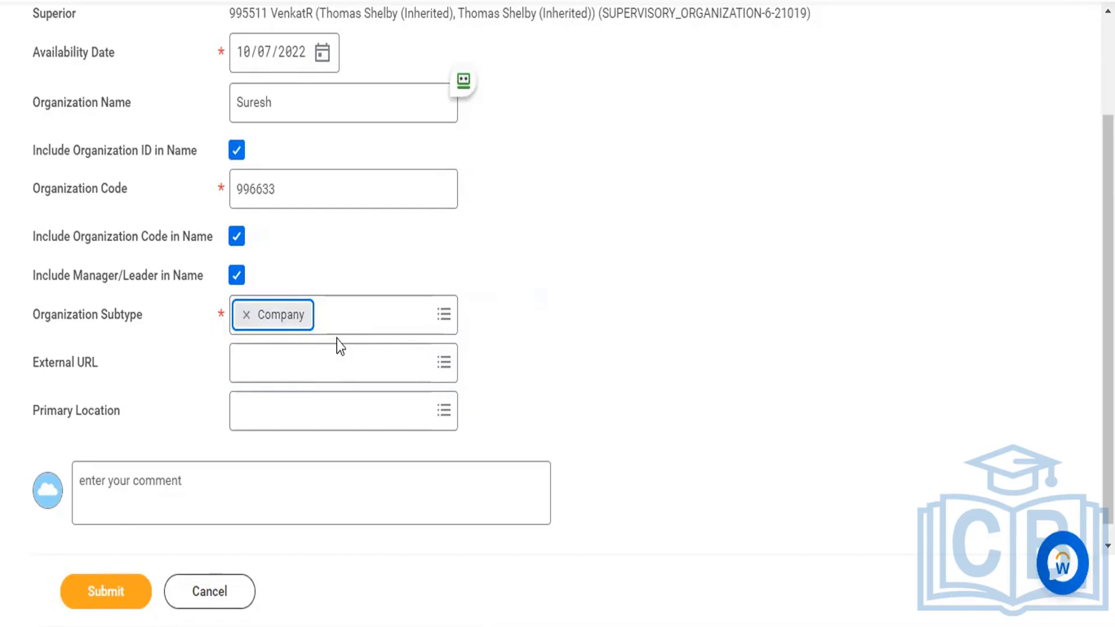
left_click(338, 363)
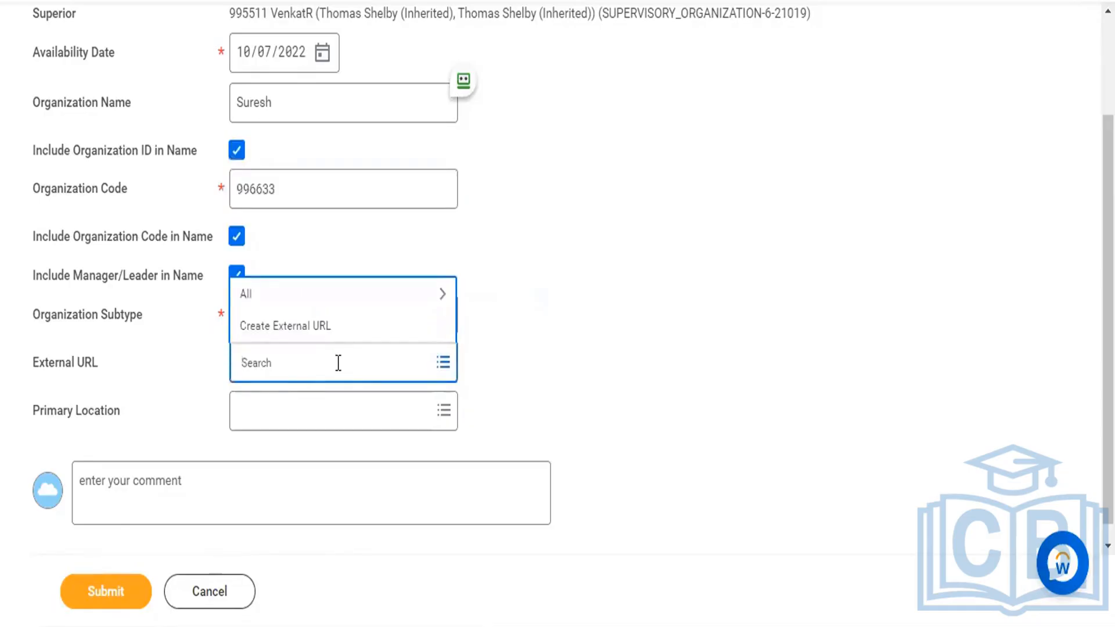
type("www.cloud")
key("Return")
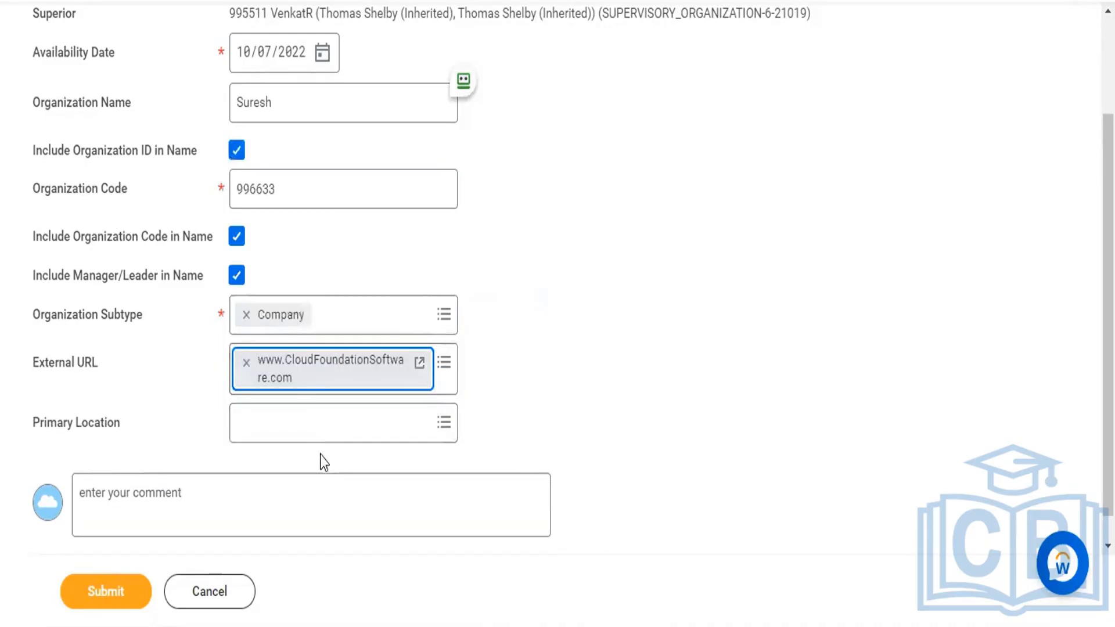
Step: Search the primary locations for HYD and choose Hyderabad
left_click(334, 435)
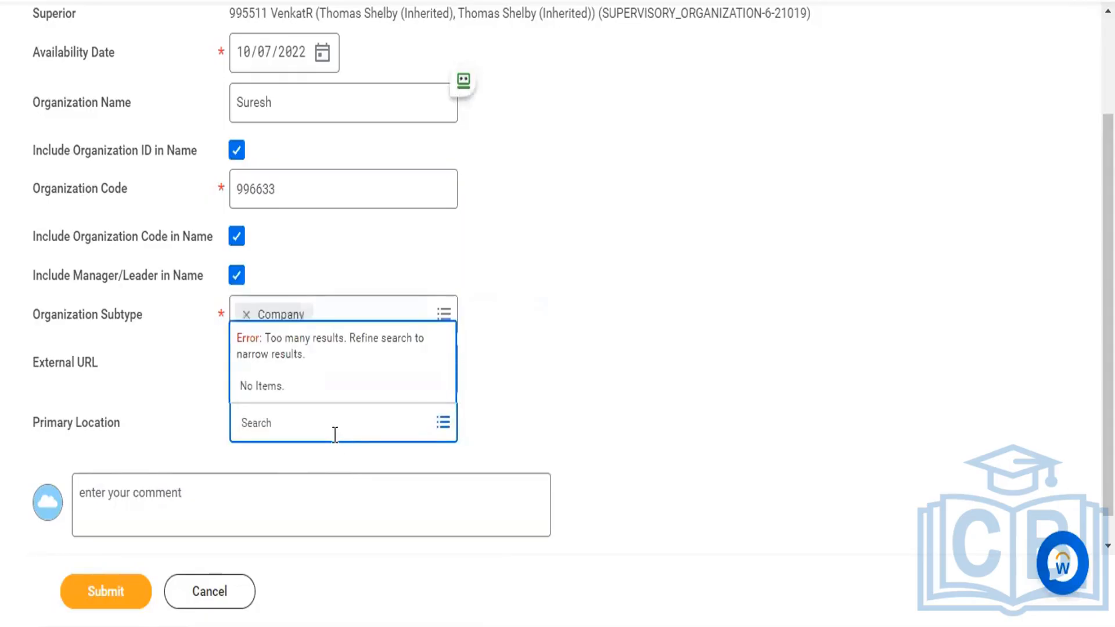
type("HYD")
key("Return")
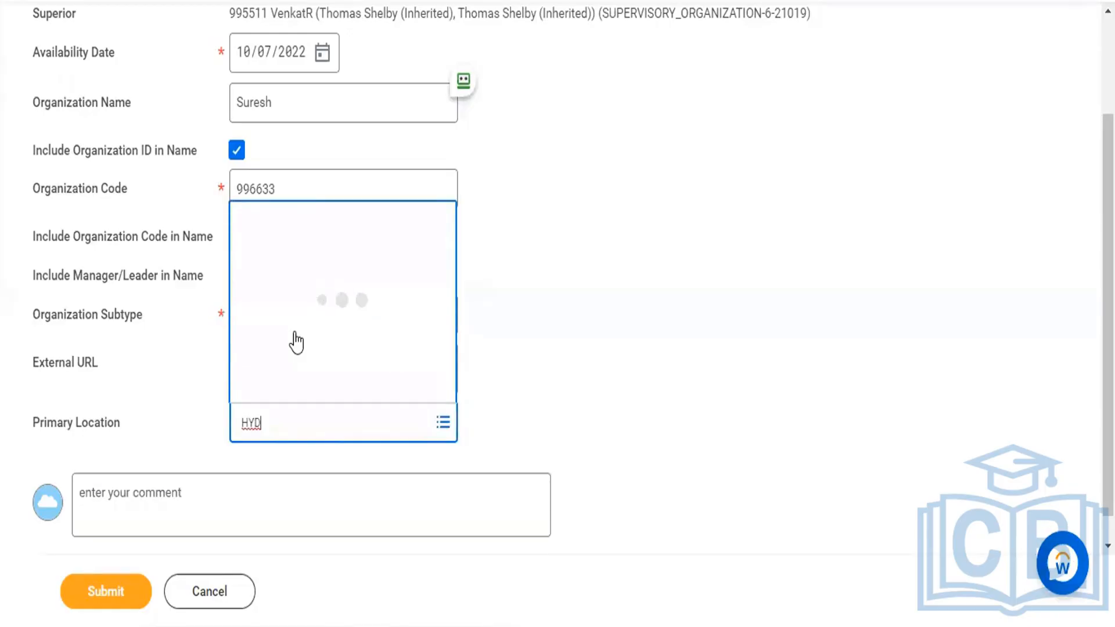
scroll(296, 341, "down", 10)
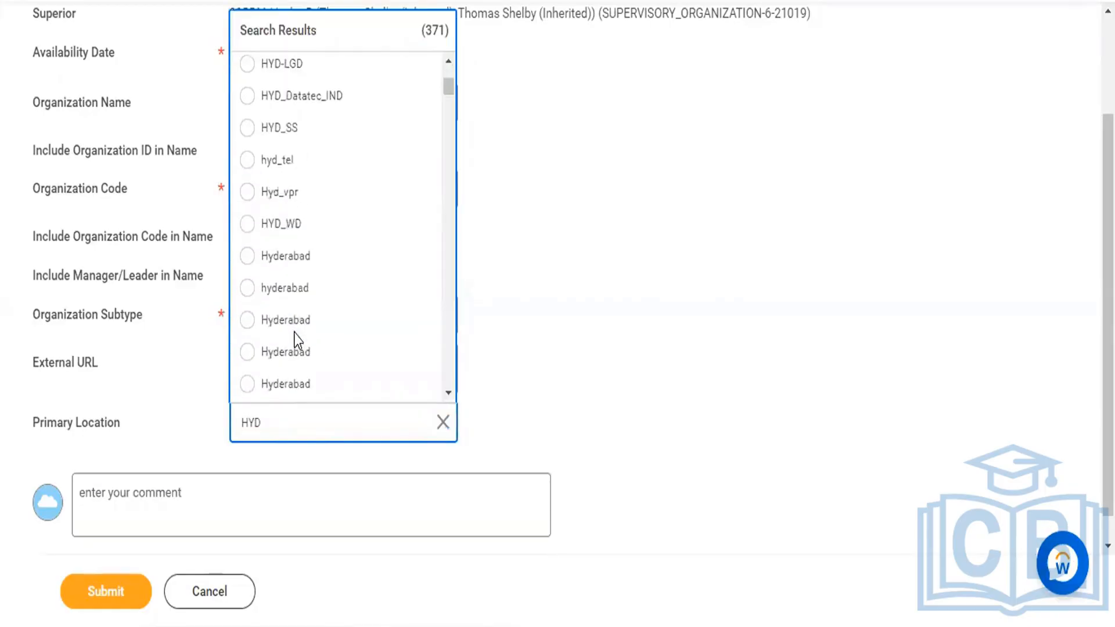
left_click(247, 251)
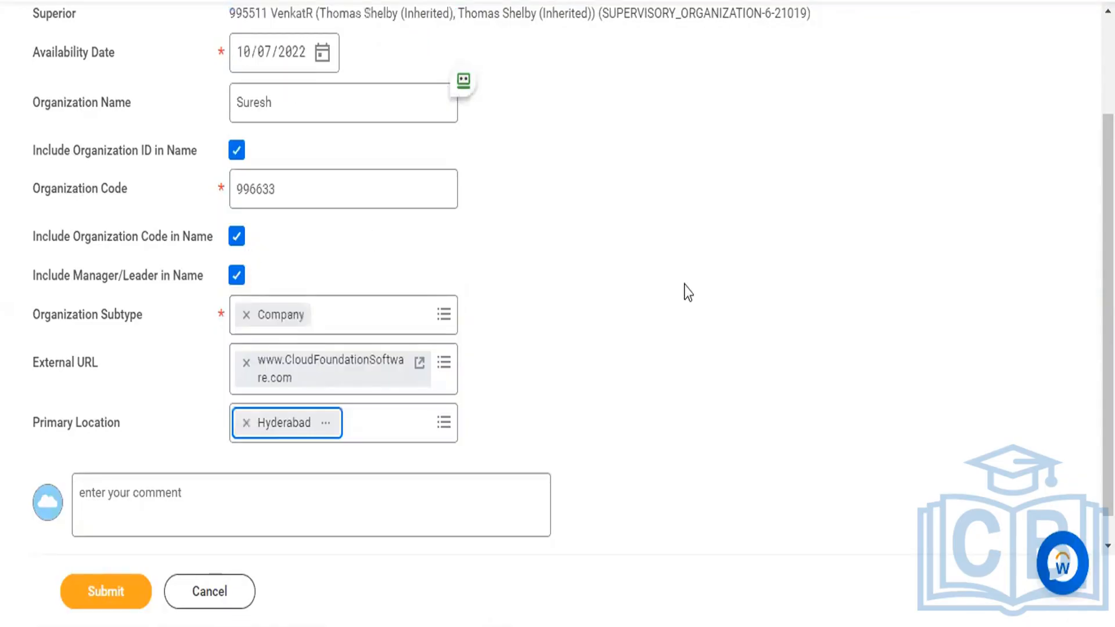
Step: Add the comment "Body of the email" and review the completed form
scroll(684, 284, "down", 1)
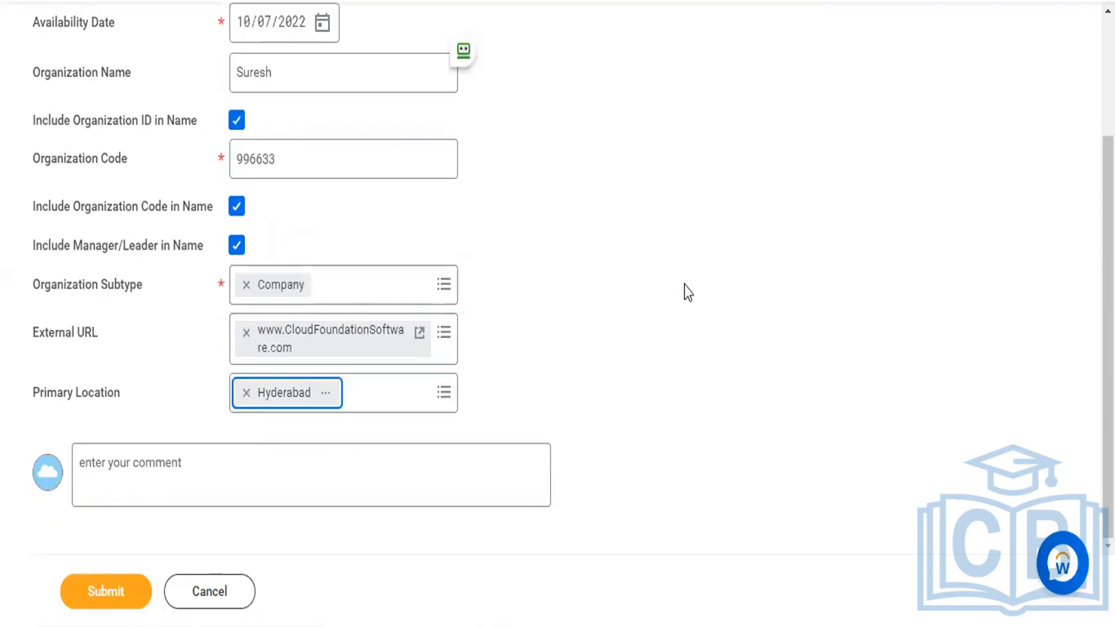
left_click(319, 482)
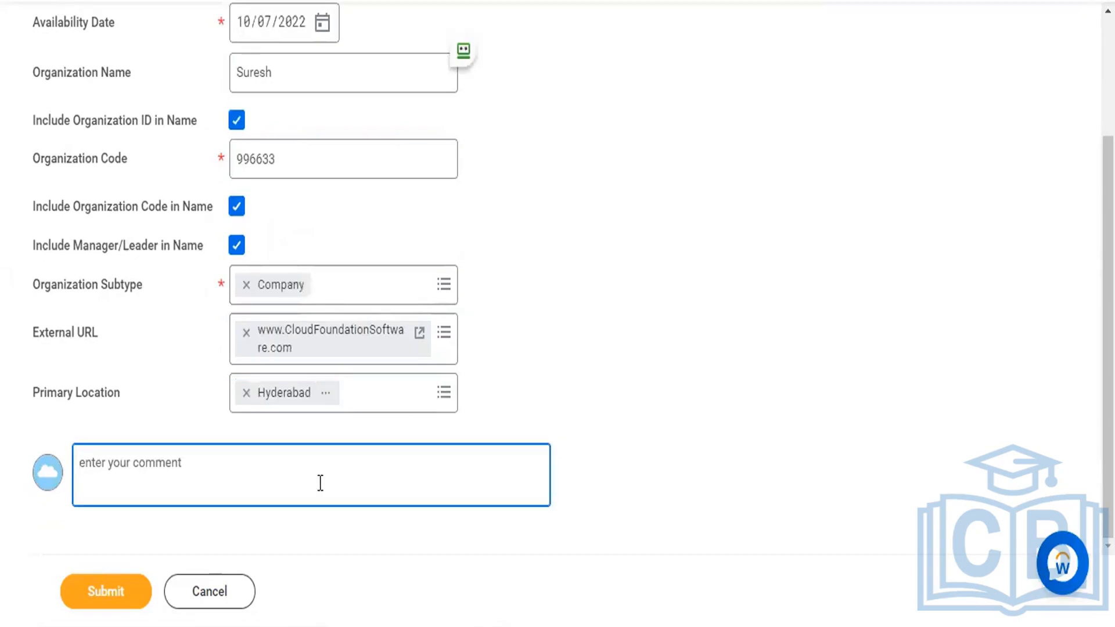
type("Bo")
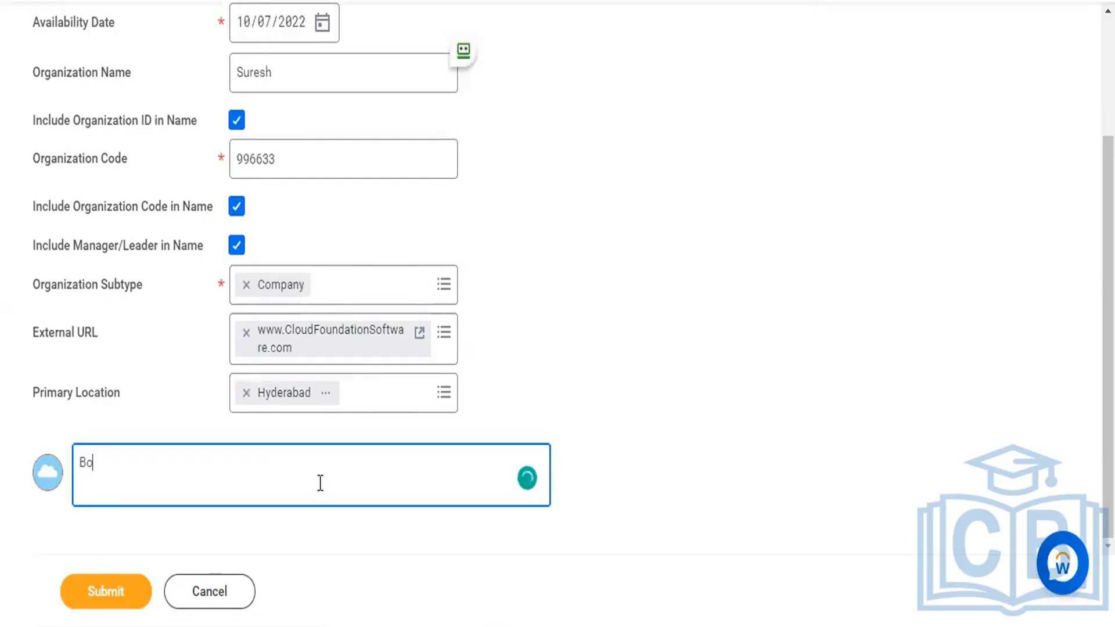
type("dy of the email")
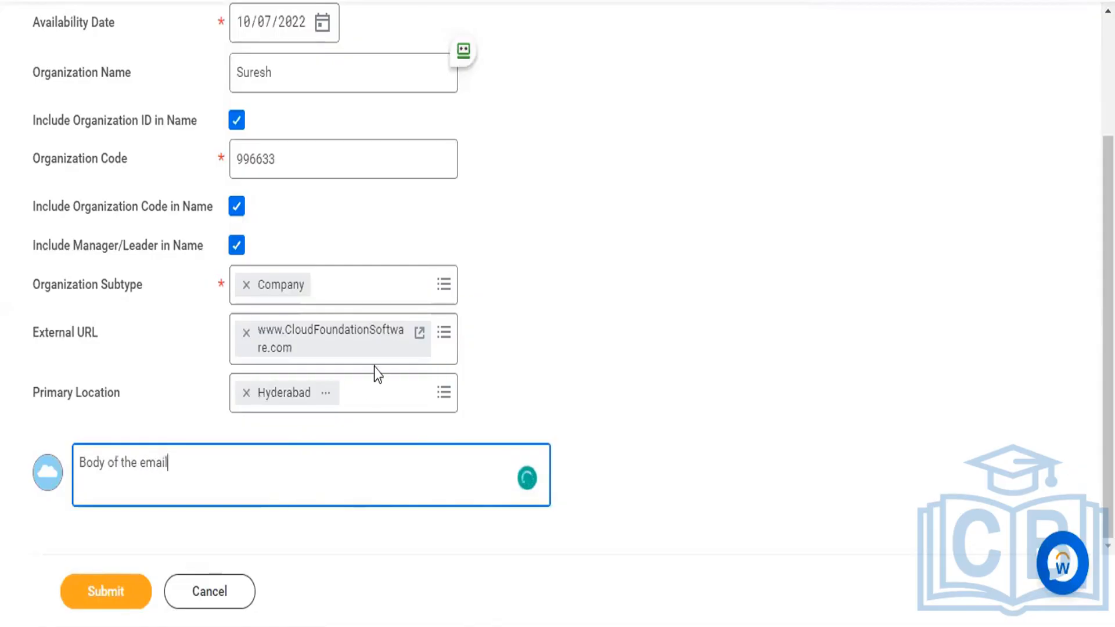
scroll(374, 367, "up", 3)
scroll(374, 367, "down", 3)
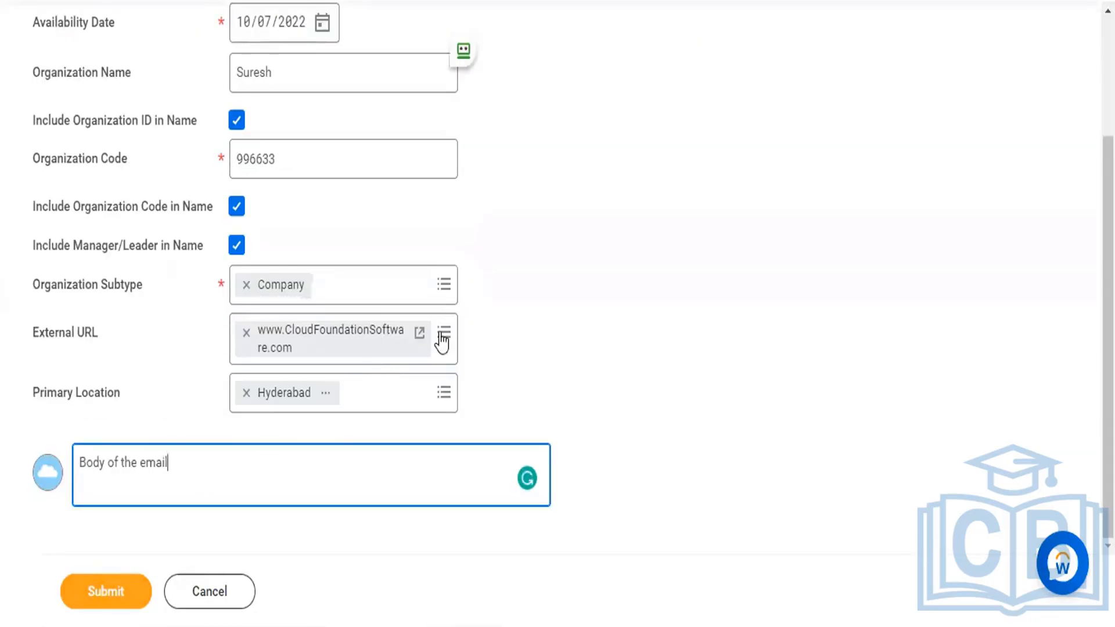
left_click(477, 514)
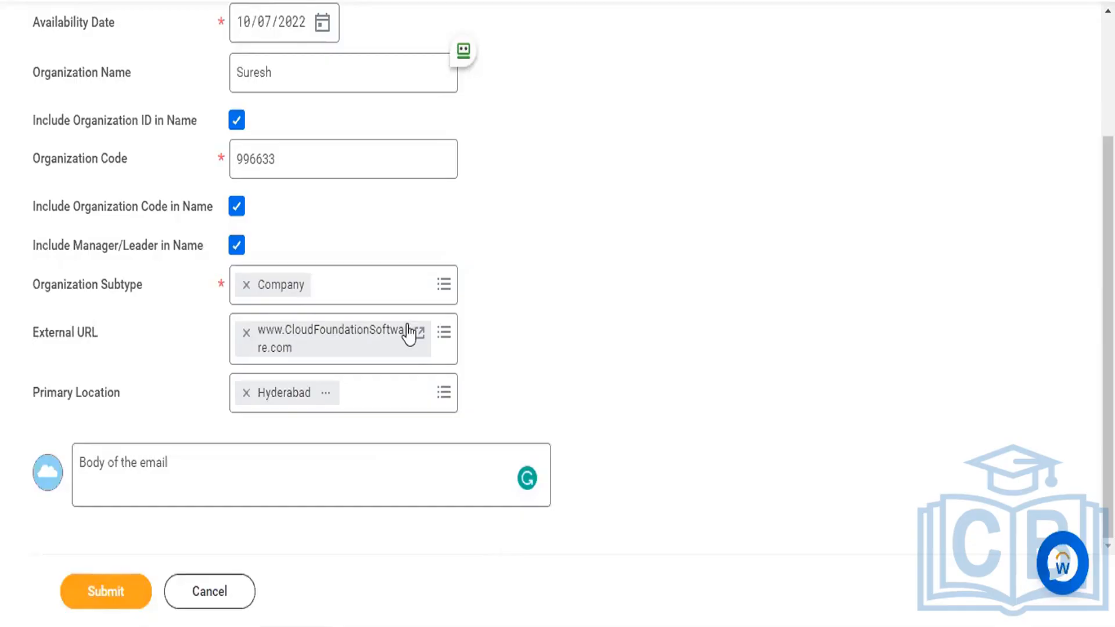
Step: Submit the new subordinate organization and check the superior and subordinate entries on the parent organization's page
left_click(106, 598)
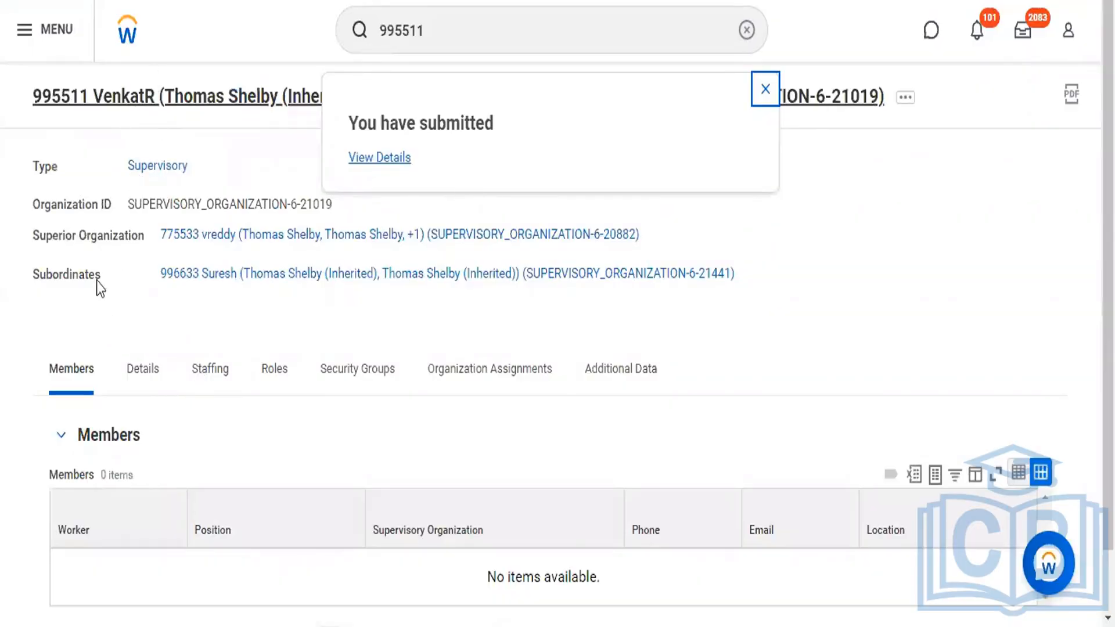
left_click_drag(32, 231, 106, 287)
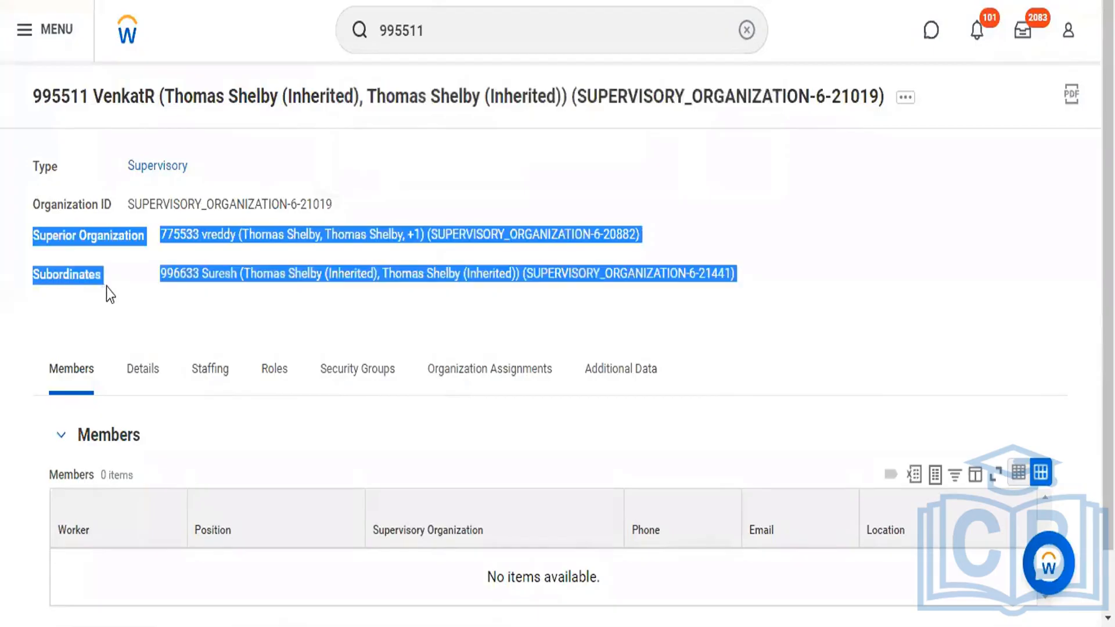
left_click(110, 287)
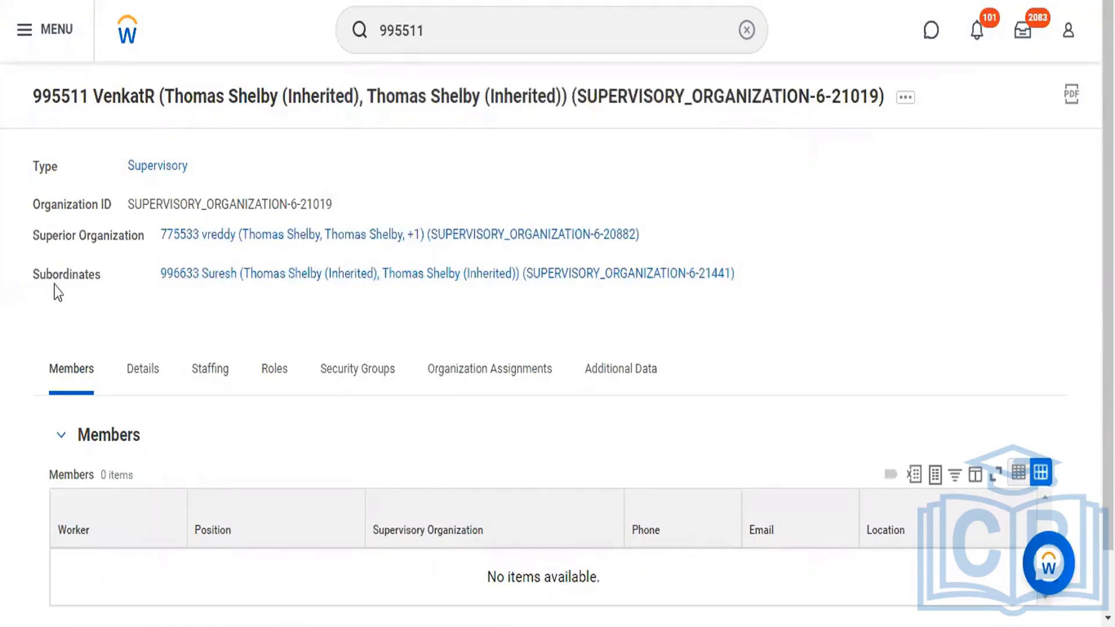
Step: Review the superior organization and subordinates entries on the 995511 supervisory organization page
left_click_drag(34, 231, 364, 242)
left_click_drag(500, 267, 759, 306)
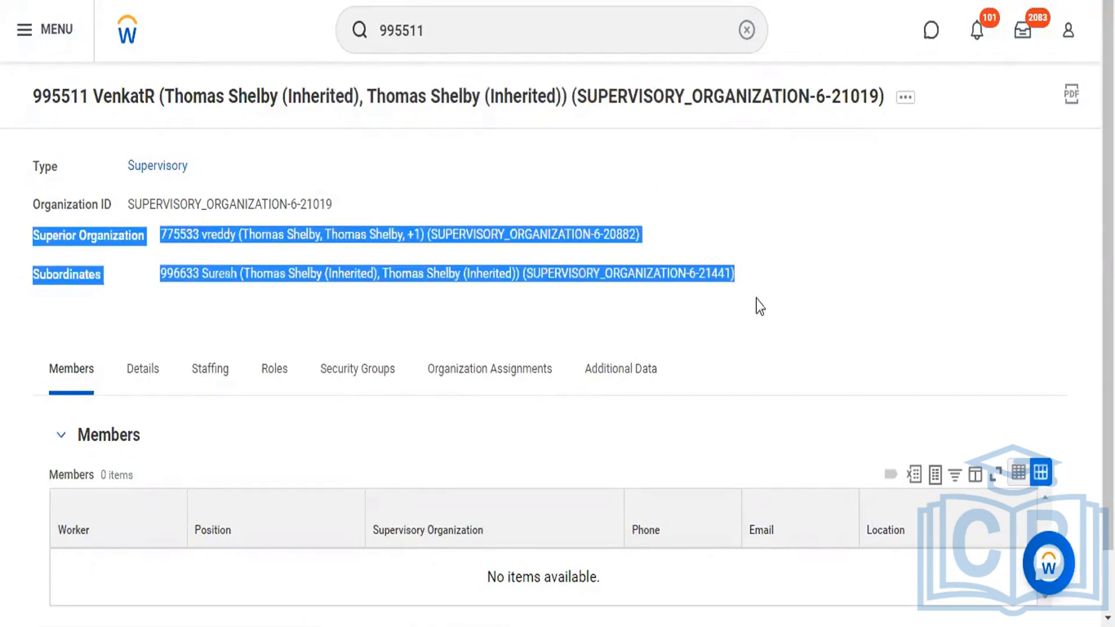
left_click(754, 174)
scroll(274, 426, "down", 1)
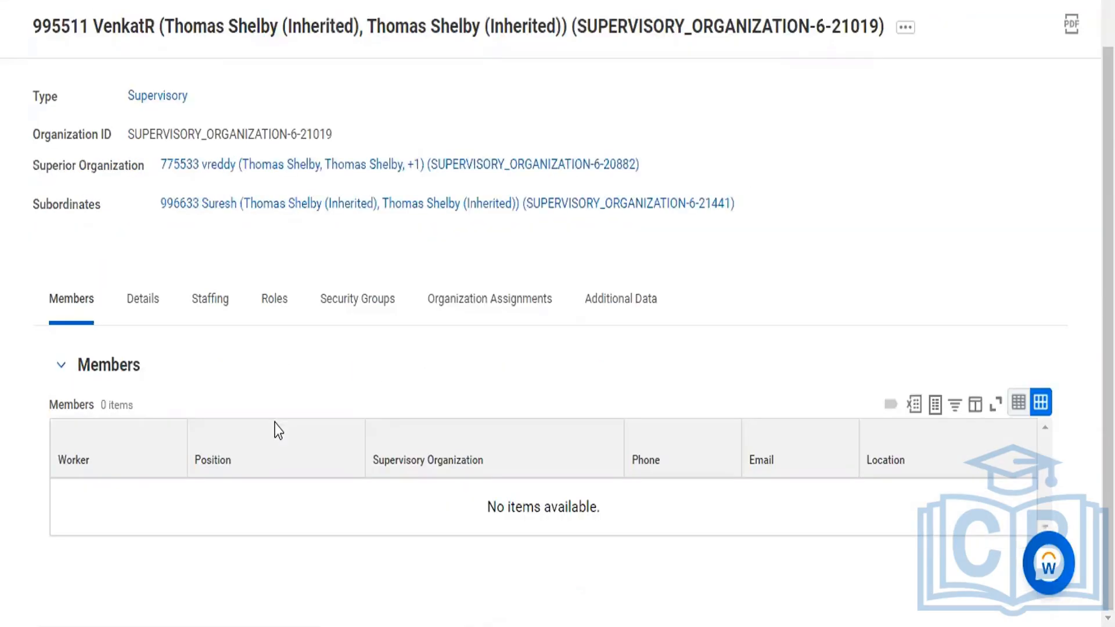
scroll(278, 431, "up", 1)
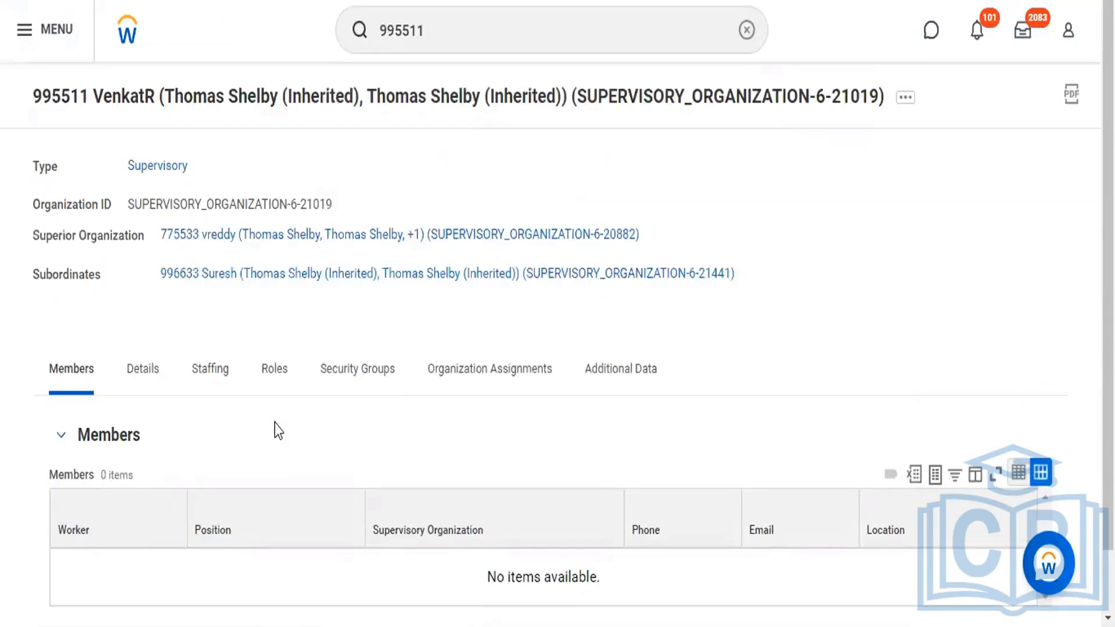
Step: Switch to the course outline document and highlight the topic on creating supervisory and subordinate organizations
left_click(115, 42)
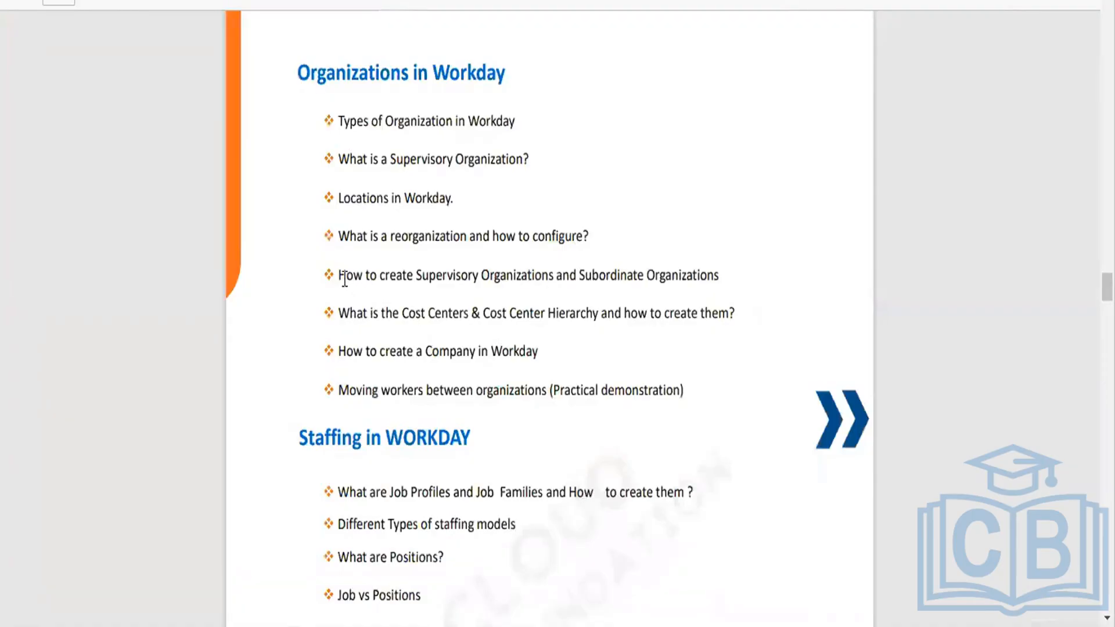
left_click_drag(345, 280, 719, 291)
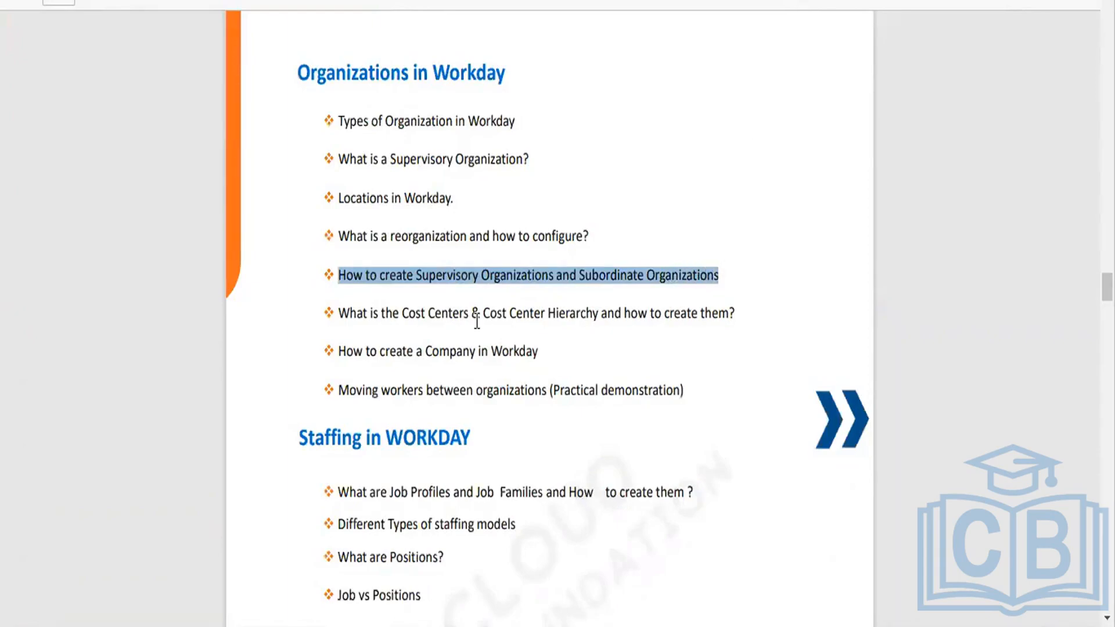
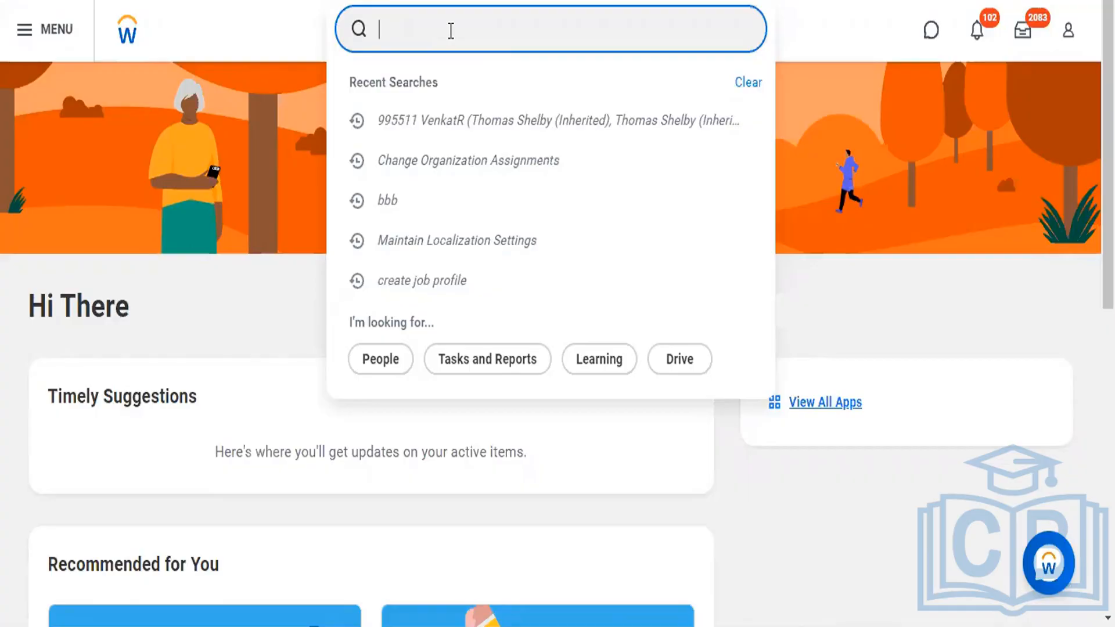
Step: Switch back to Workday, search for "Create Cost" and open the Create Cost Center task
type("Create Costj")
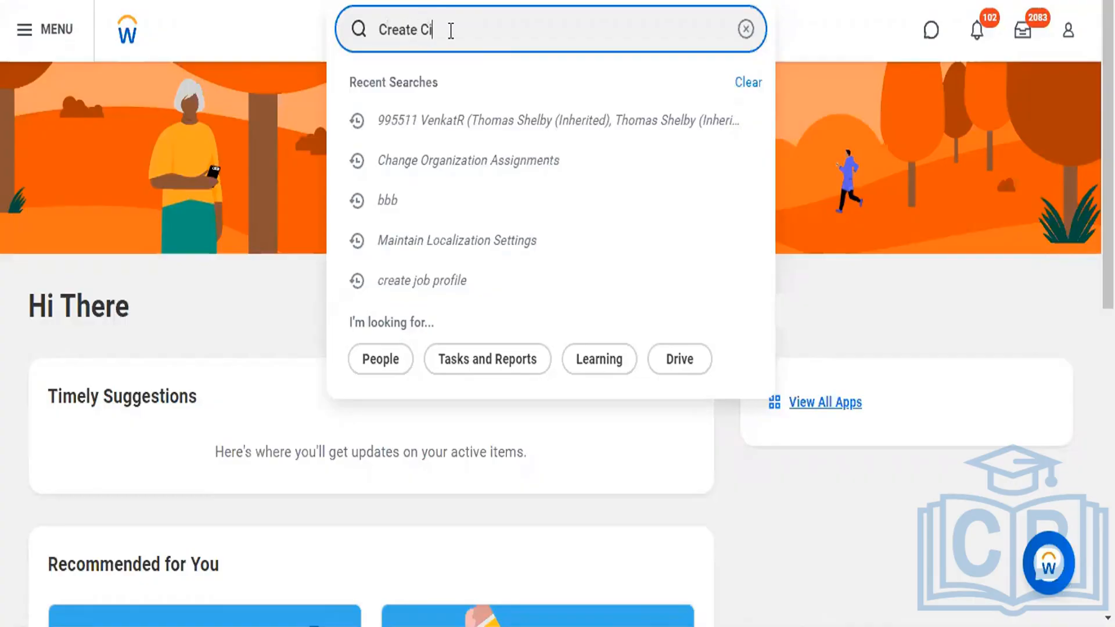
key("BackSpace")
type("ostcent")
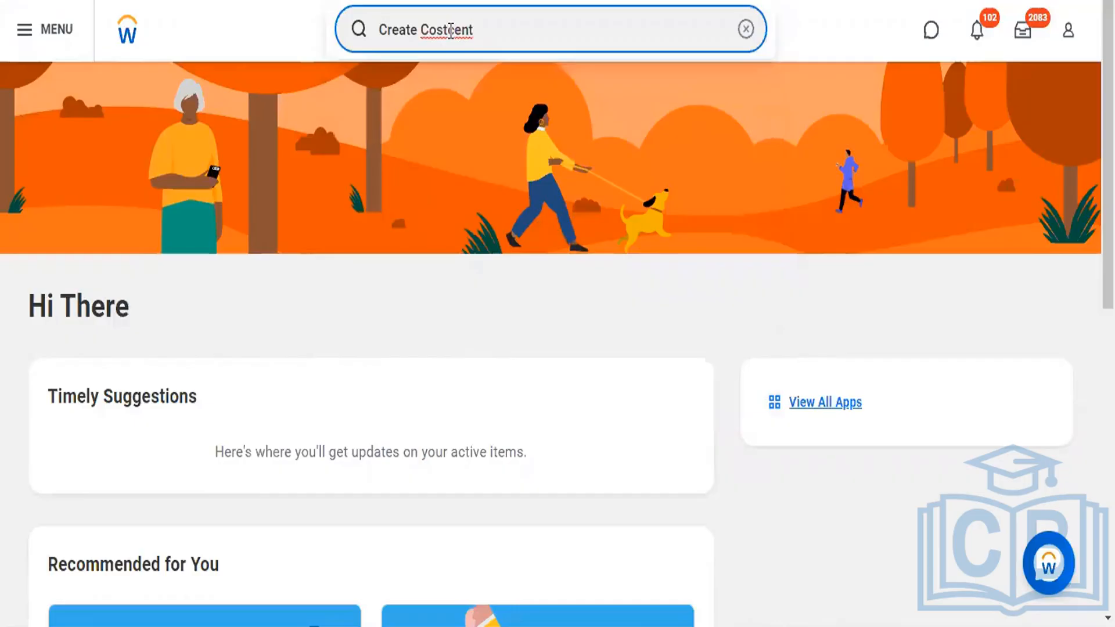
key("BackSpace")
key("BackSpace")
key("BackSpace")
key("BackSpace")
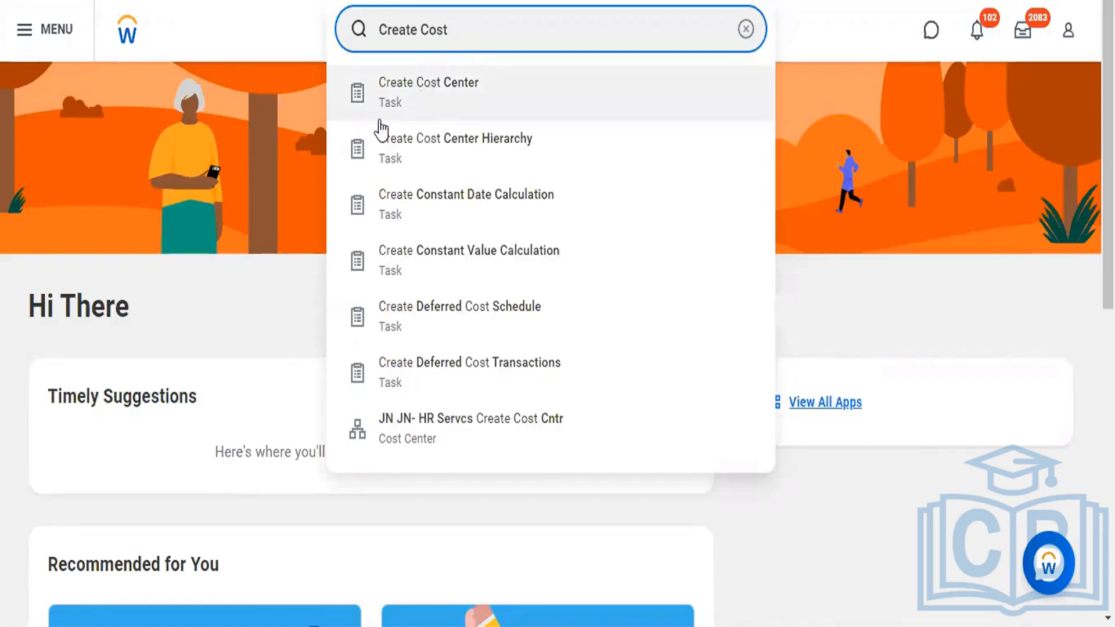
left_click(386, 116)
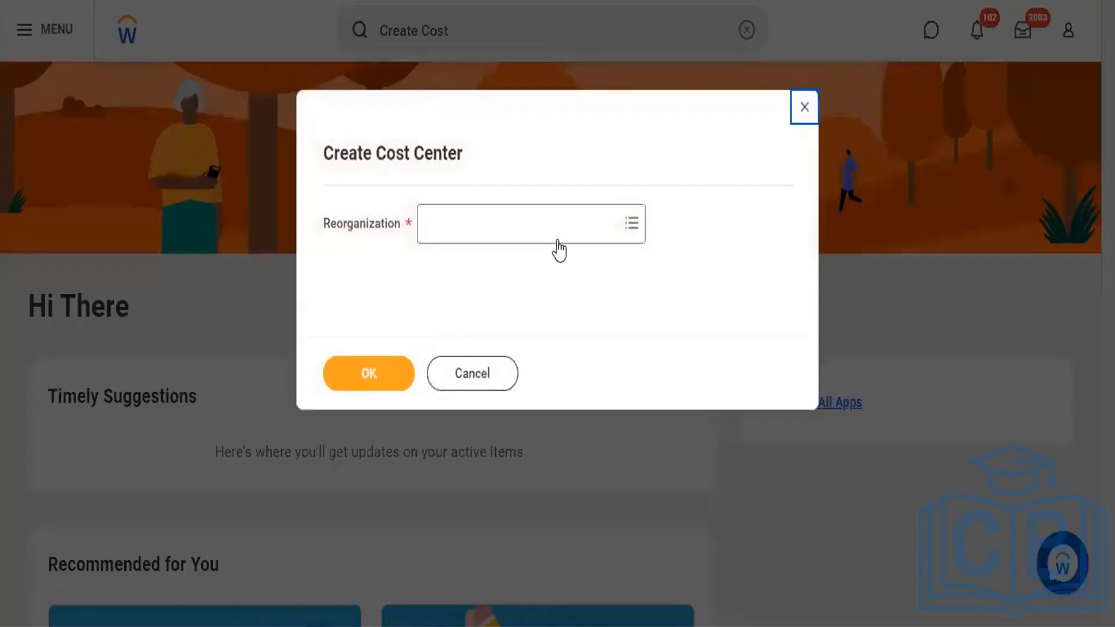
Step: Search the reorganizations for "cloud", choose Cloud Foundation Software Pvt Ltd (10/03/2022) and continue to the cost center form
left_click(558, 237)
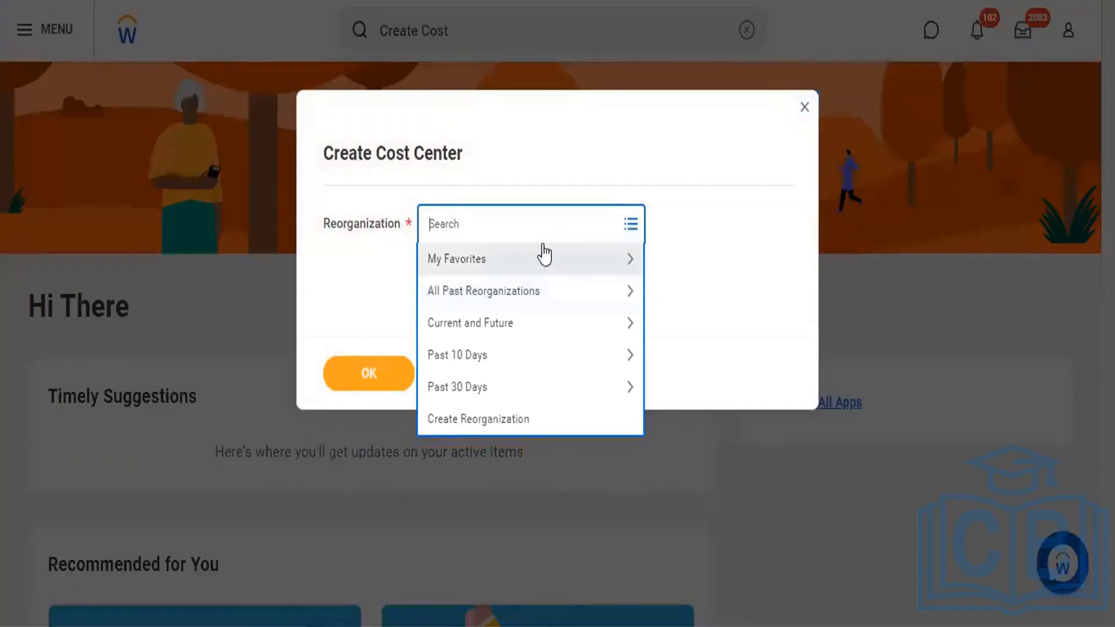
type("cloud")
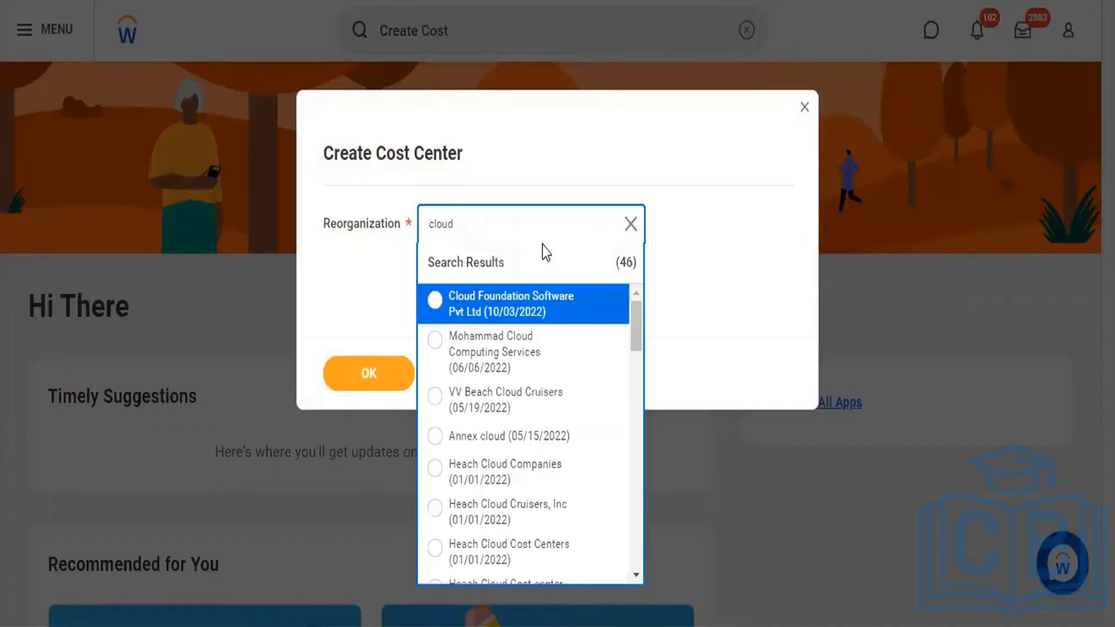
left_click(434, 300)
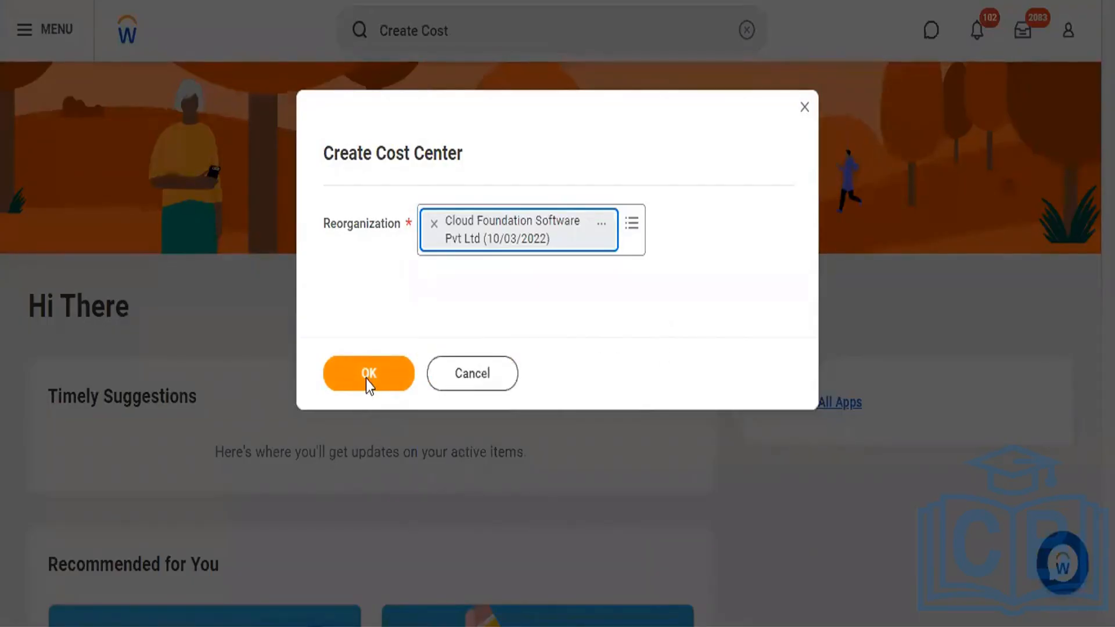
left_click(506, 309)
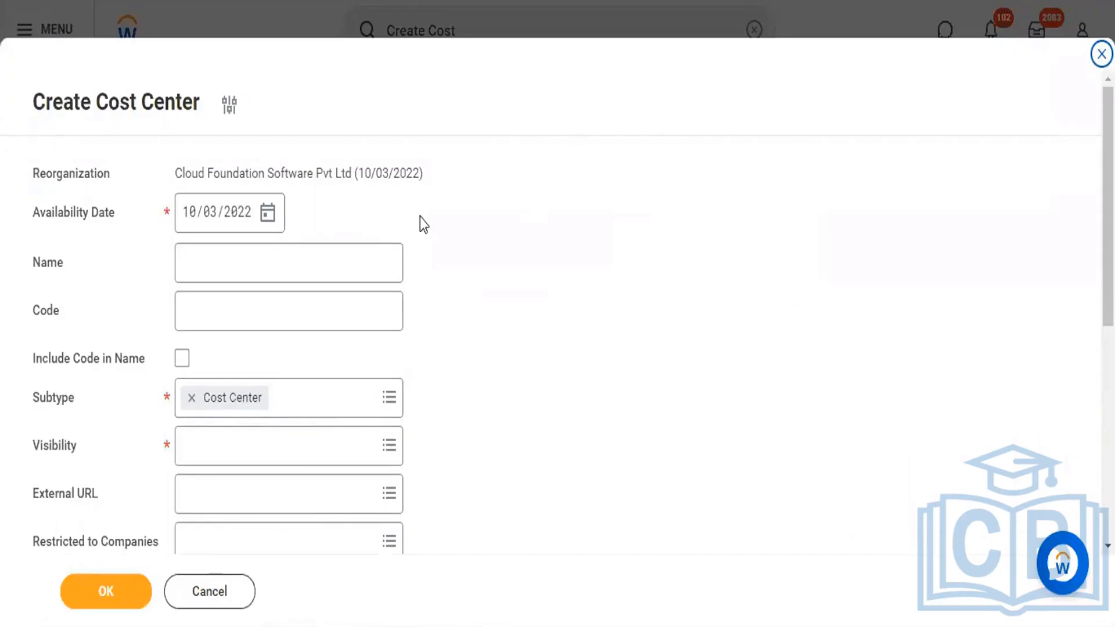
Step: Name the cost center CF Cost Center, set its code to 332211 and include the code in the name
scroll(550, 259, "down", 7)
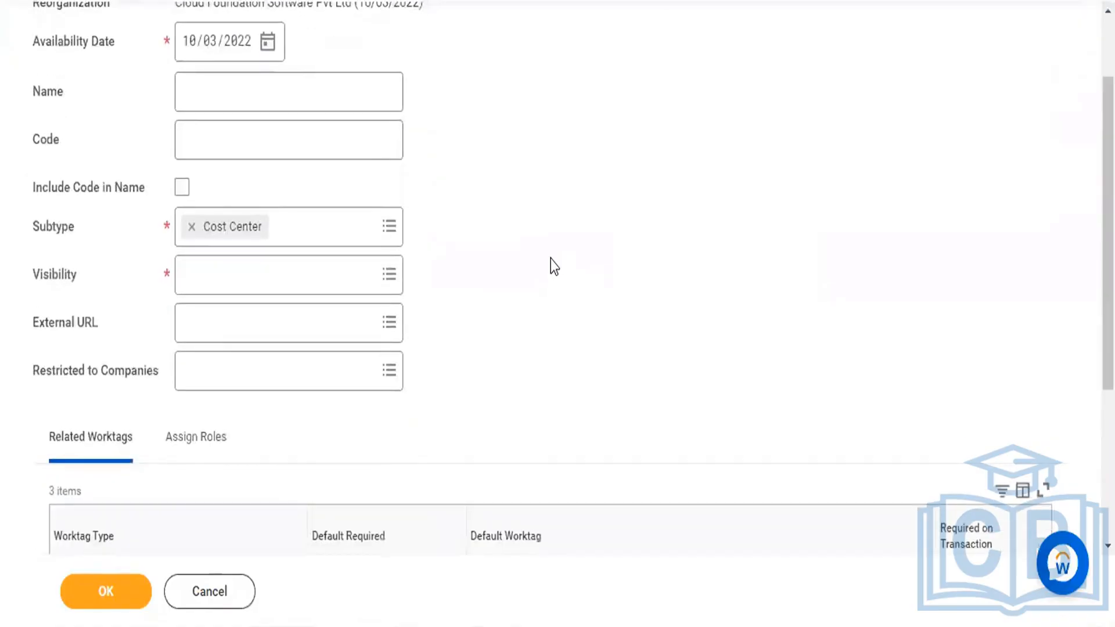
scroll(550, 258, "up", 7)
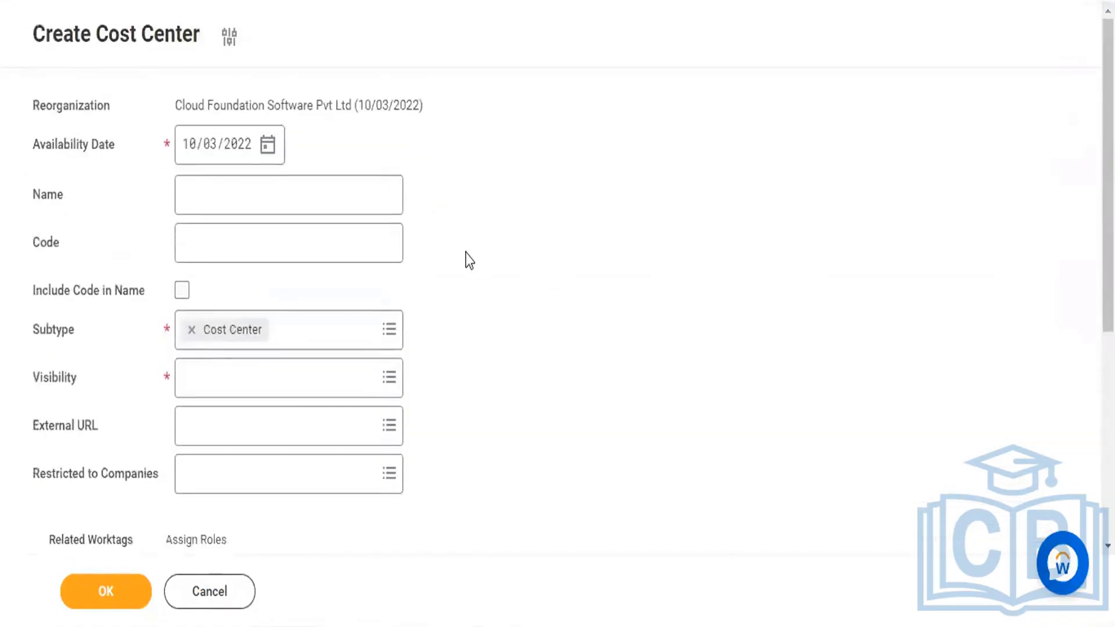
left_click(334, 204)
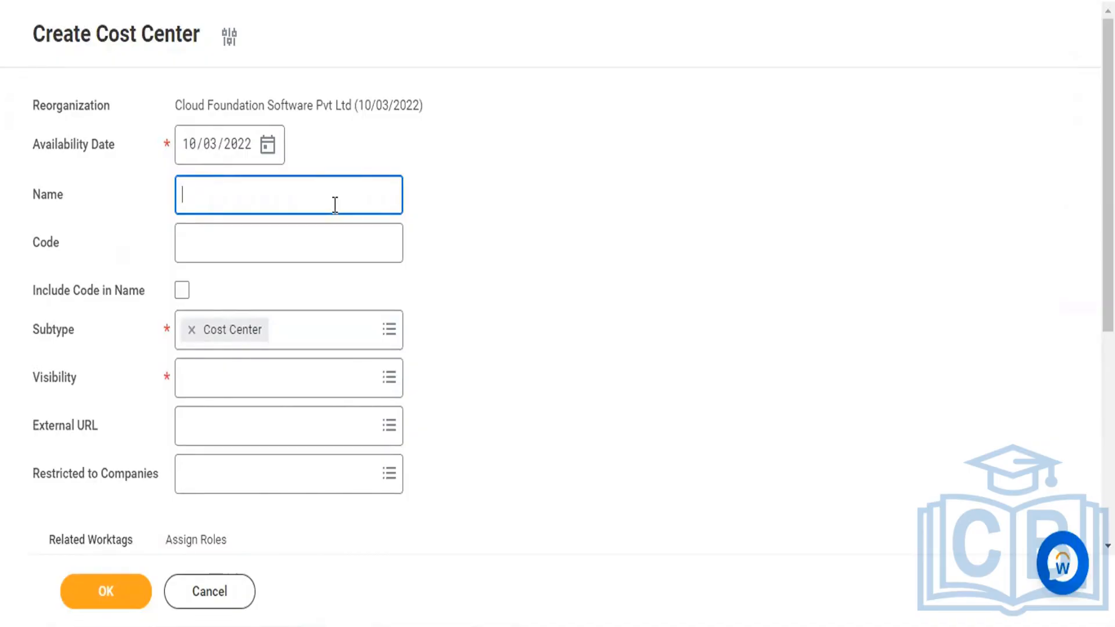
type("CF Cost Center")
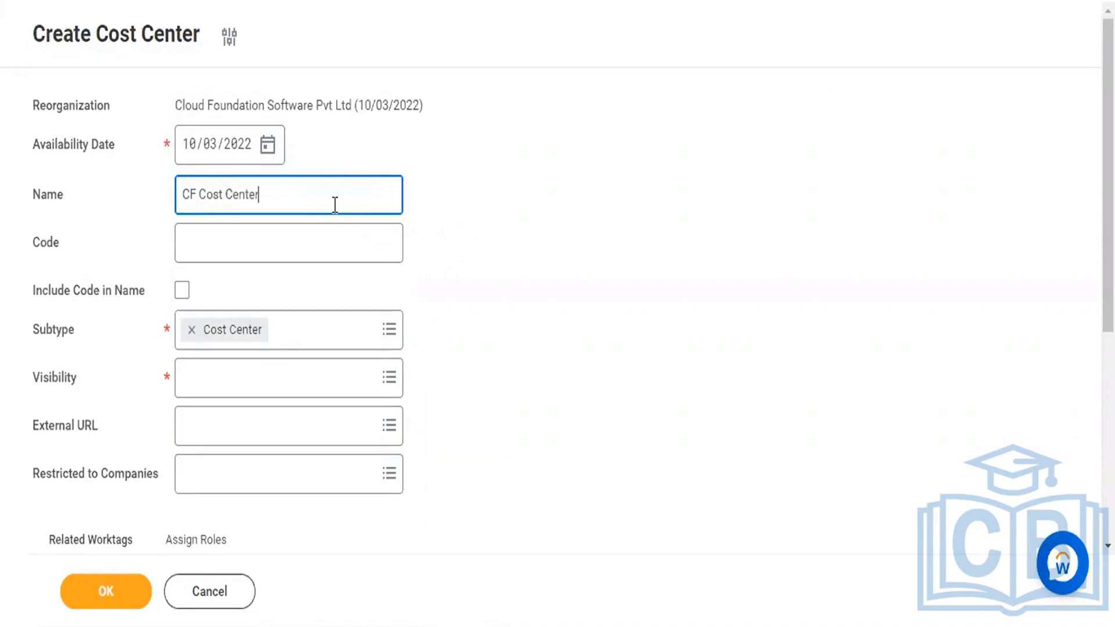
left_click(305, 245)
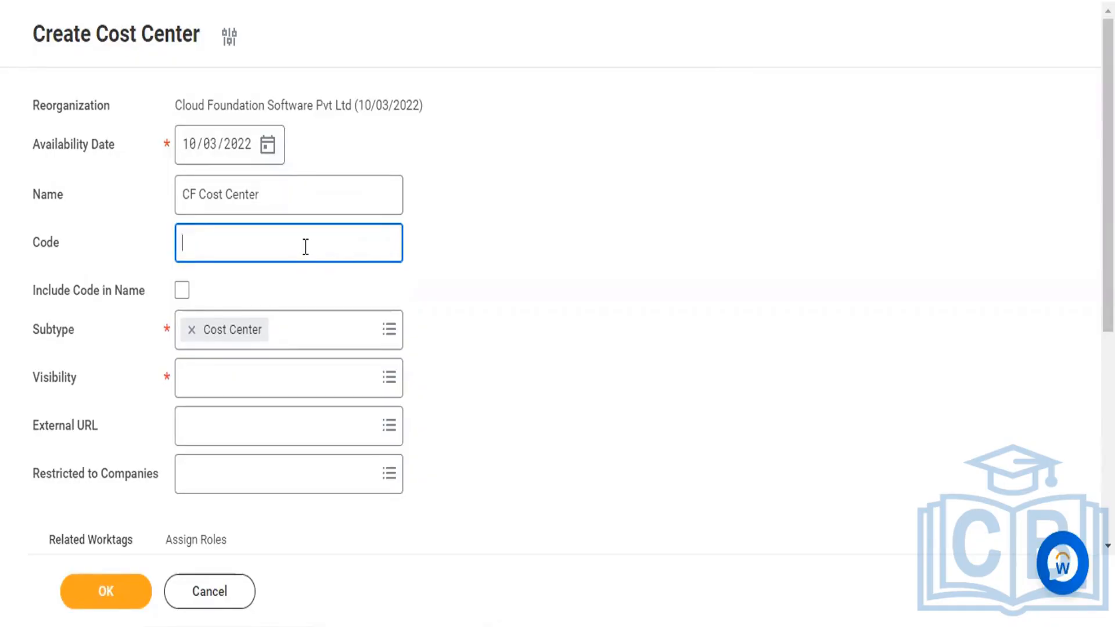
type("332211")
scroll(599, 277, "down", 3)
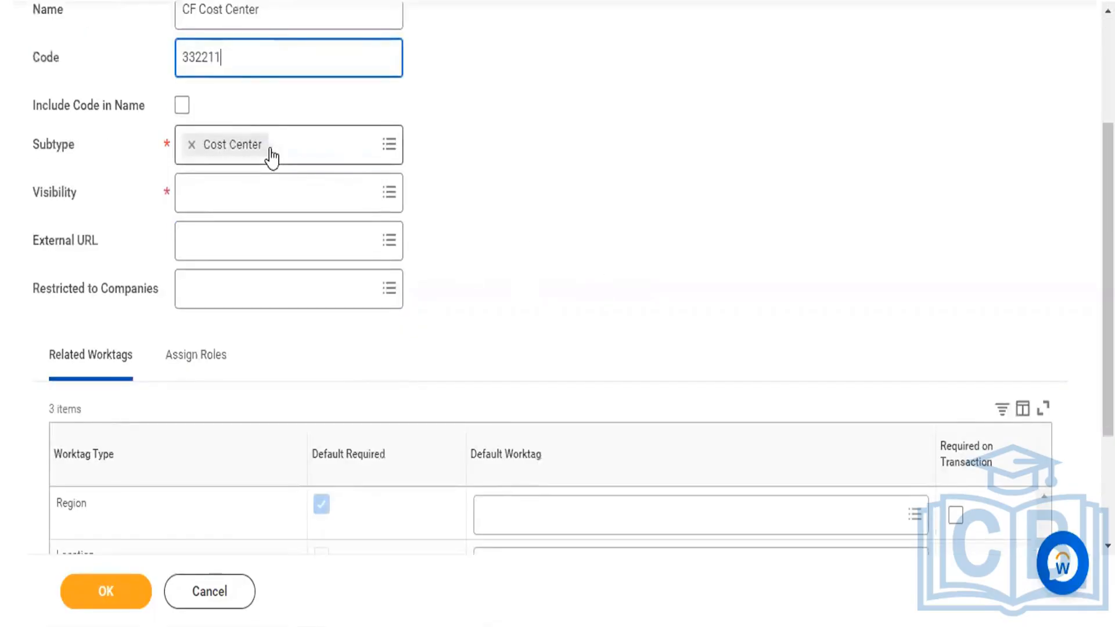
left_click(178, 105)
left_click(180, 105)
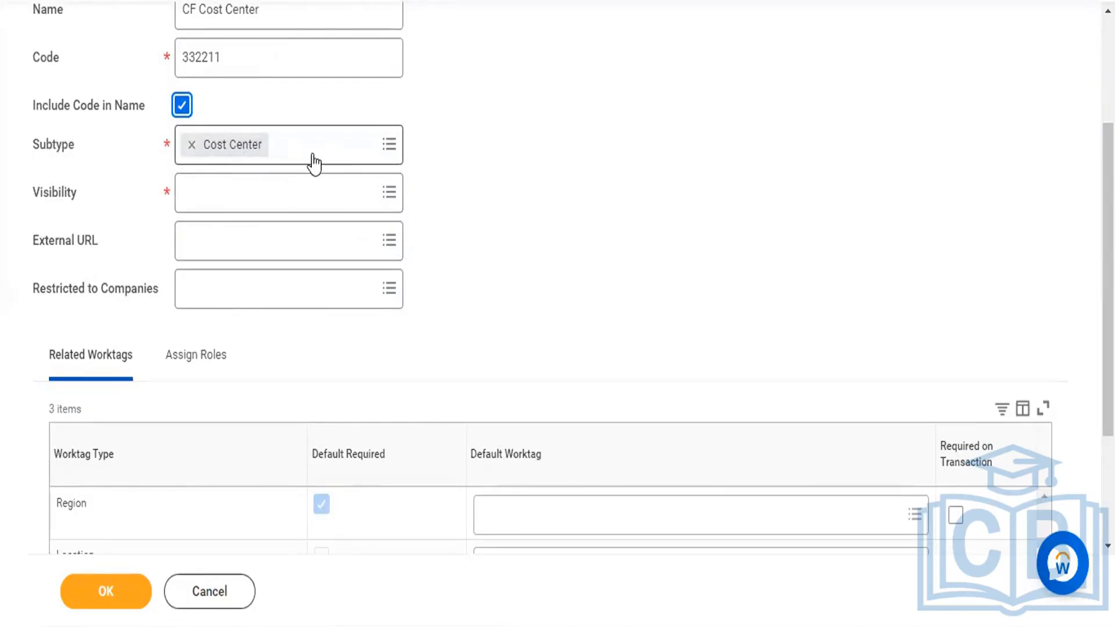
left_click(377, 191)
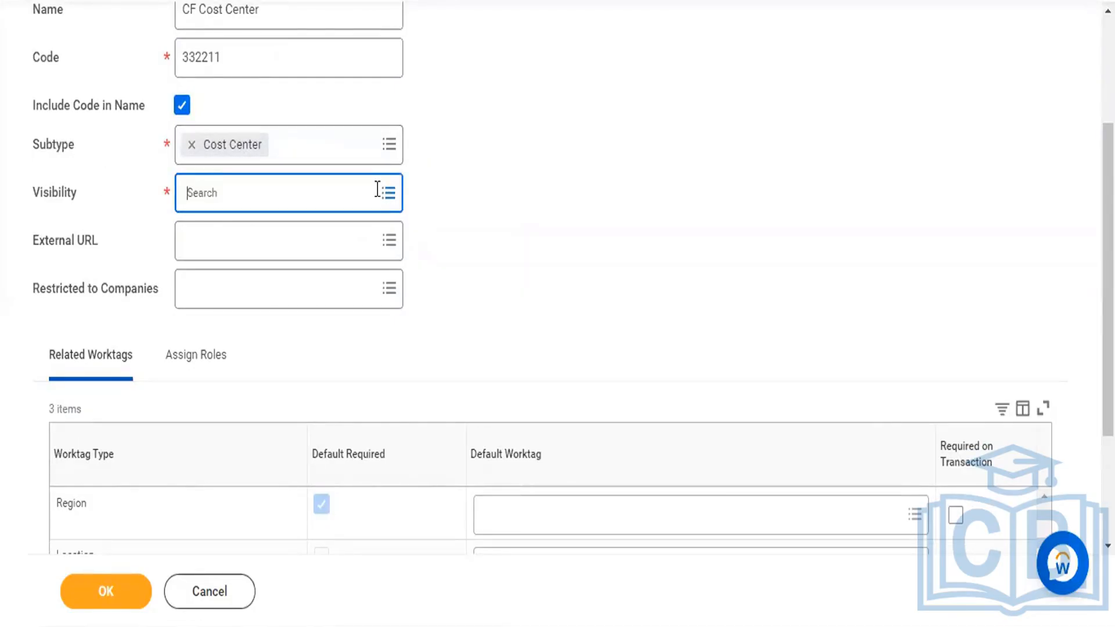
left_click(377, 190)
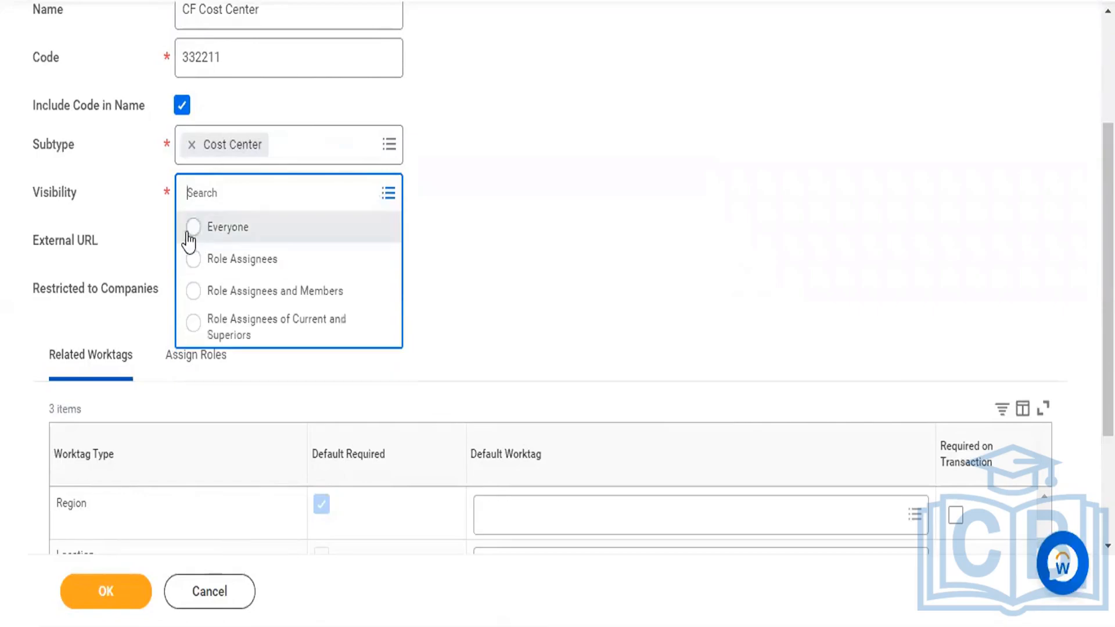
left_click(188, 232)
left_click(213, 239)
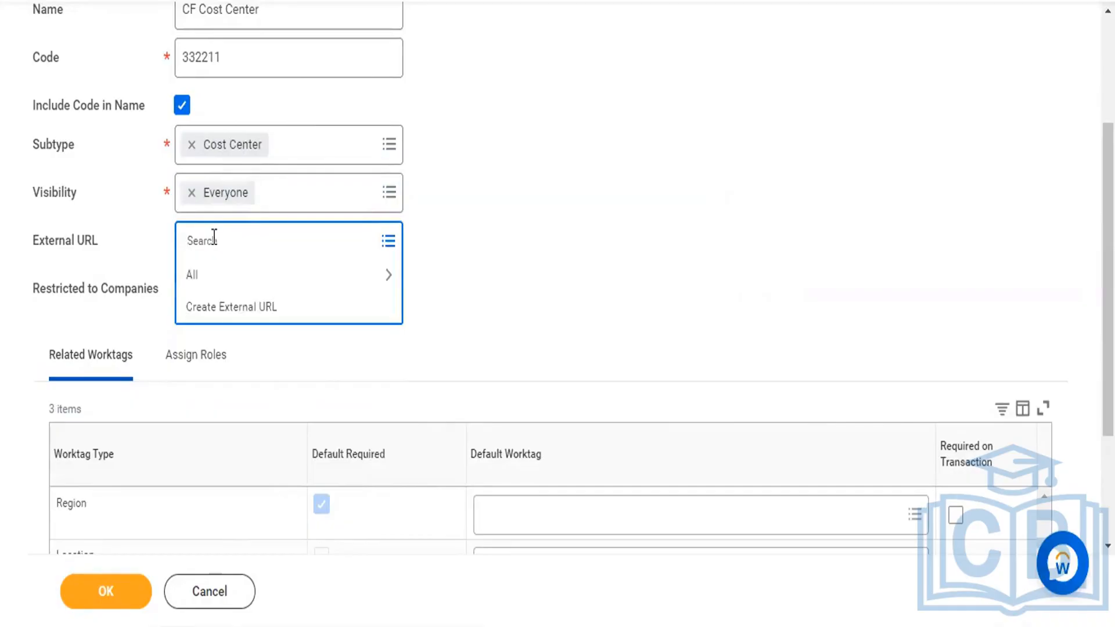
type("www")
type(".go")
key("Return")
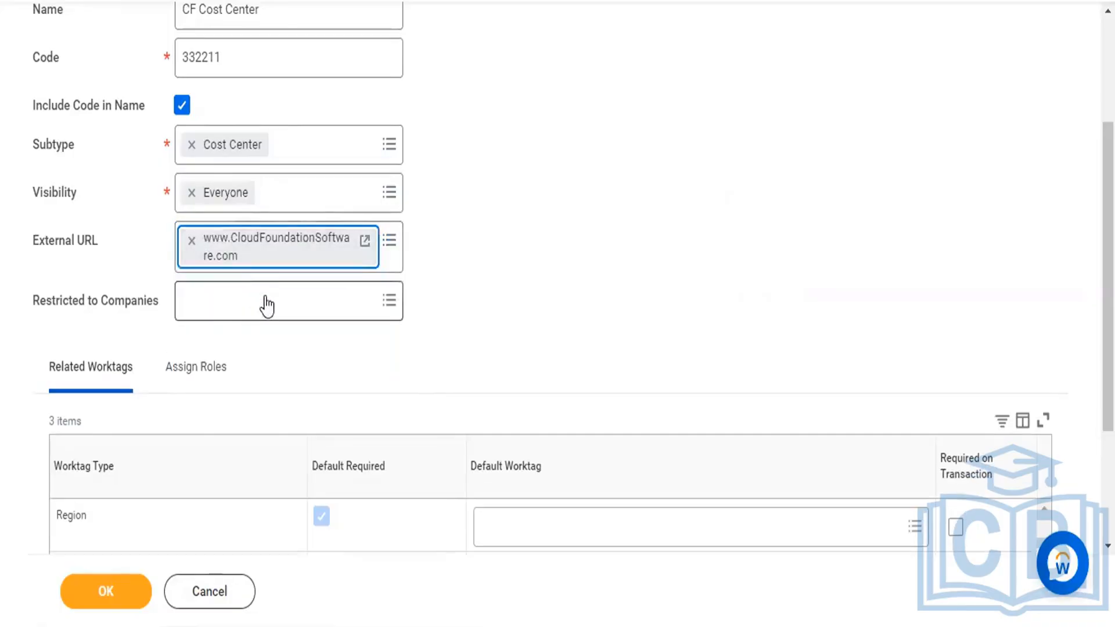
Step: Try to browse the Company and Company Hierarchy categories for the company restriction
left_click(267, 302)
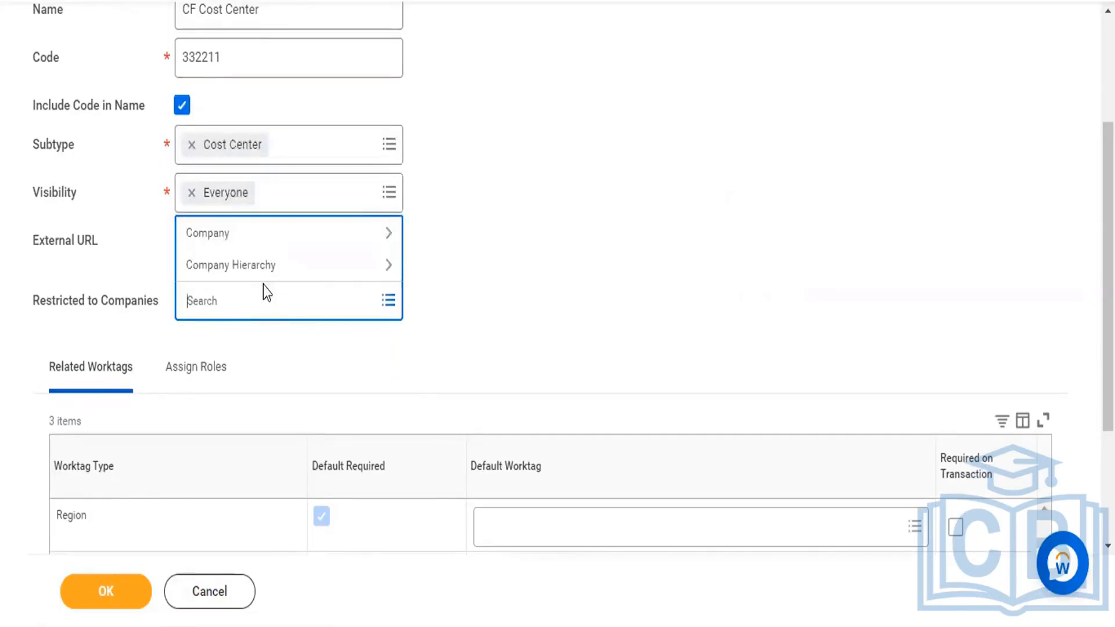
left_click(263, 269)
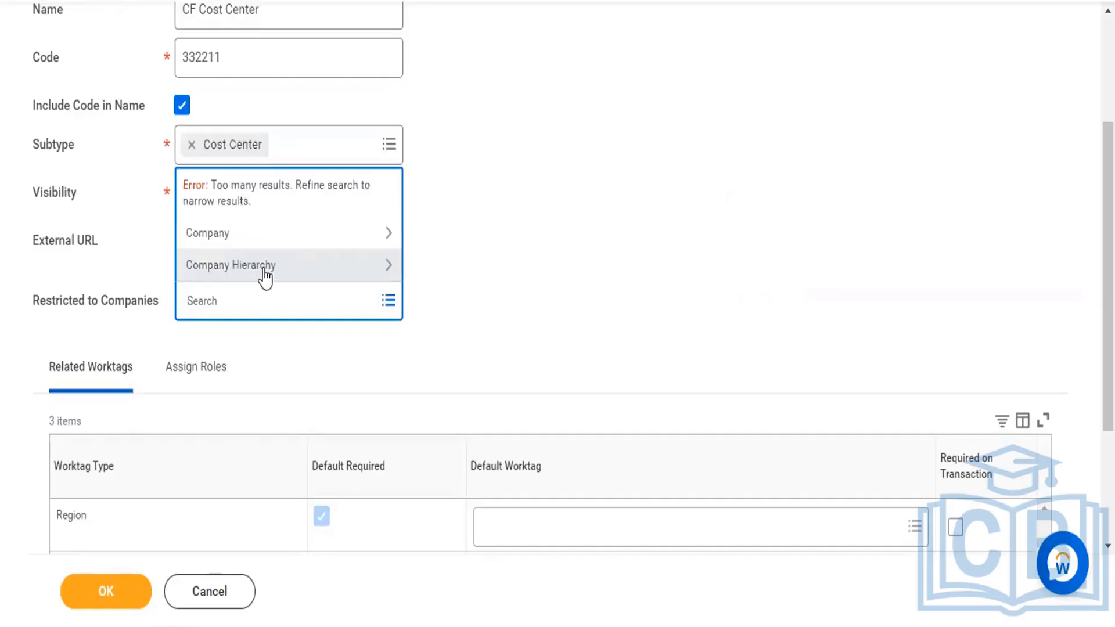
left_click(244, 234)
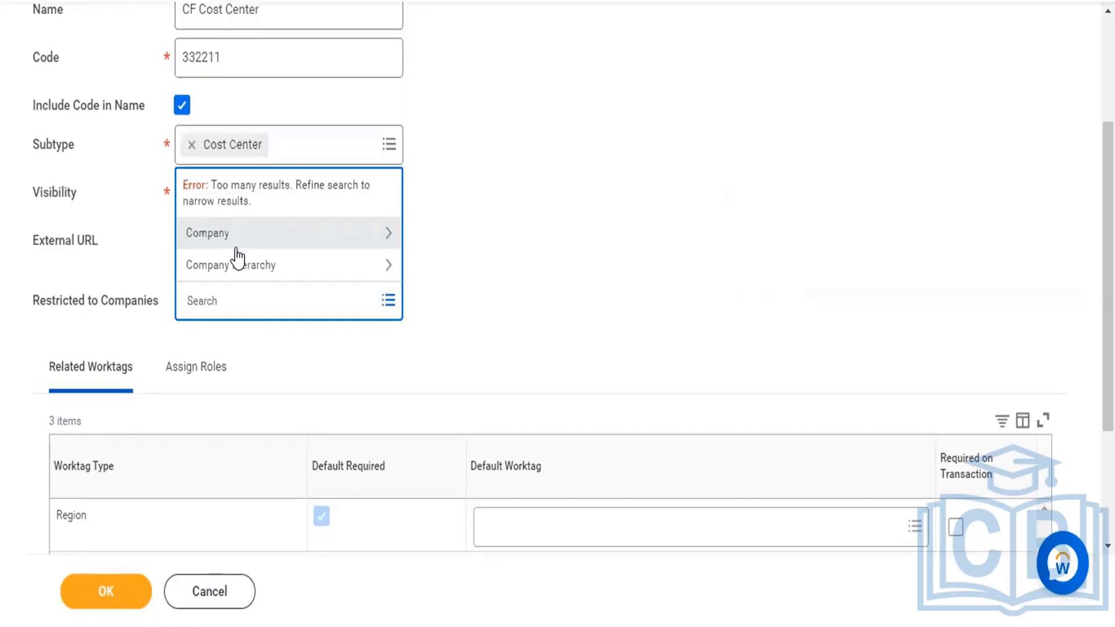
left_click(238, 240)
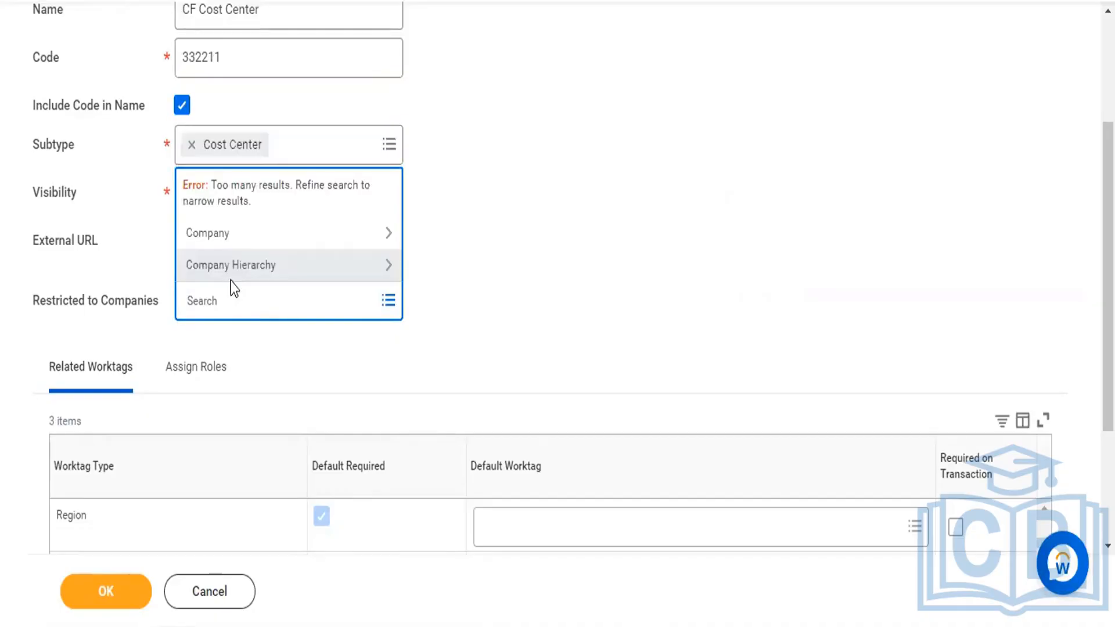
left_click(231, 280)
left_click(231, 280)
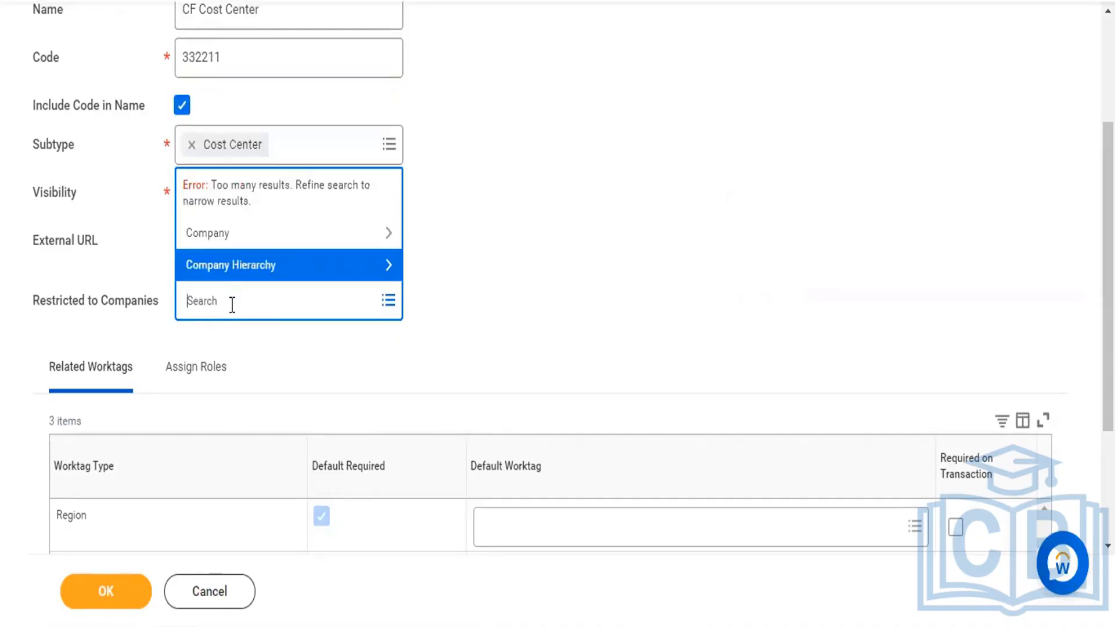
Step: Search the companies for the restriction with "as" and look through the matches
type("as")
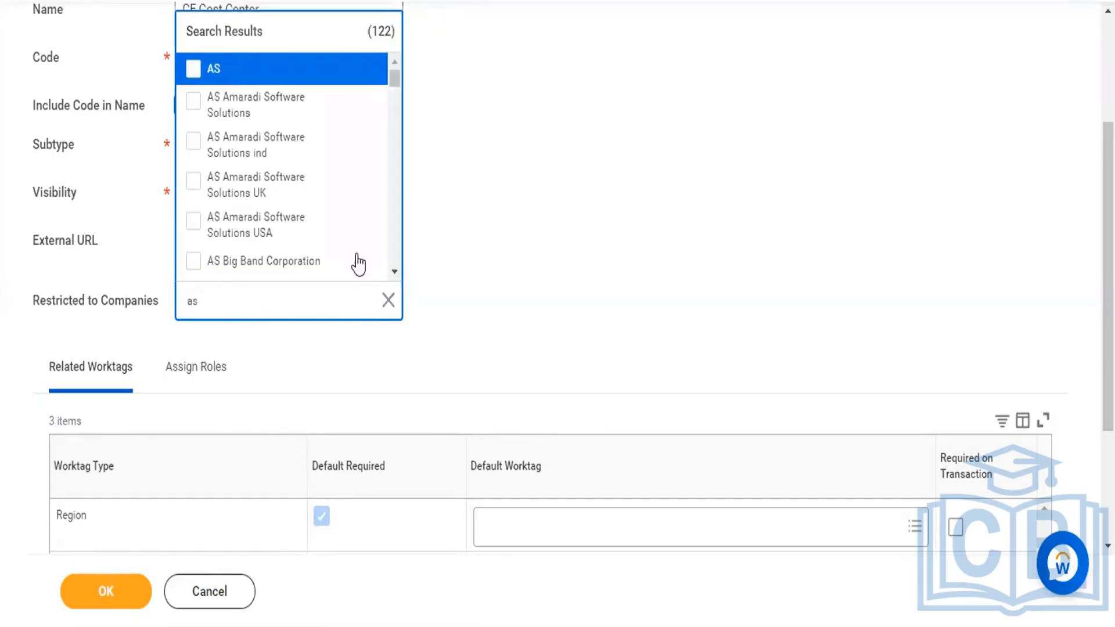
left_click(389, 301)
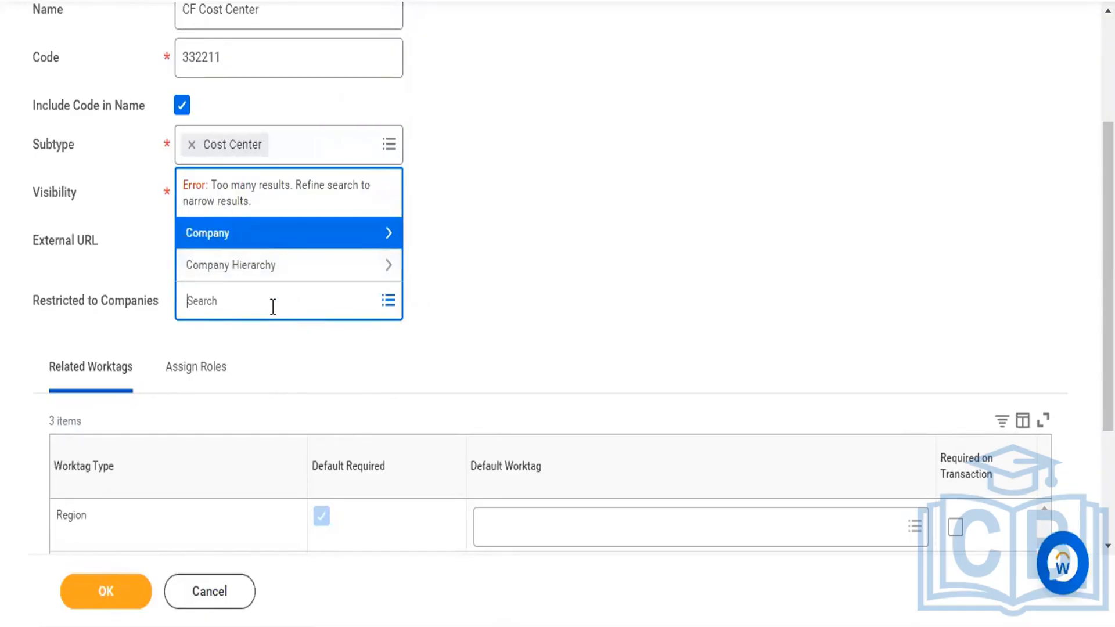
type("as")
key("Return")
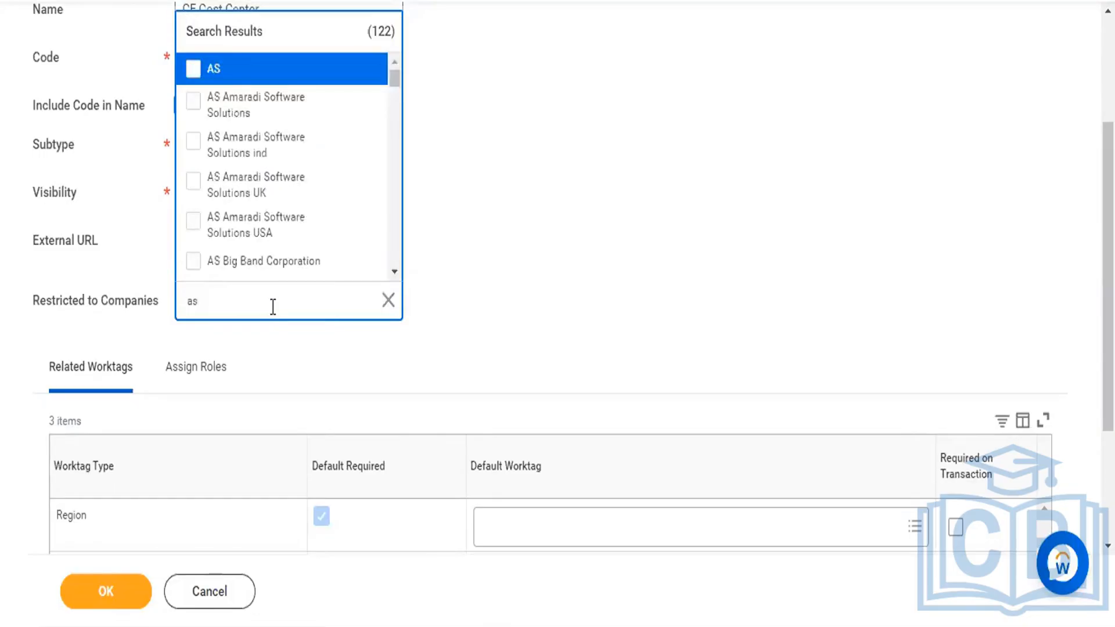
scroll(322, 232, "down", 3)
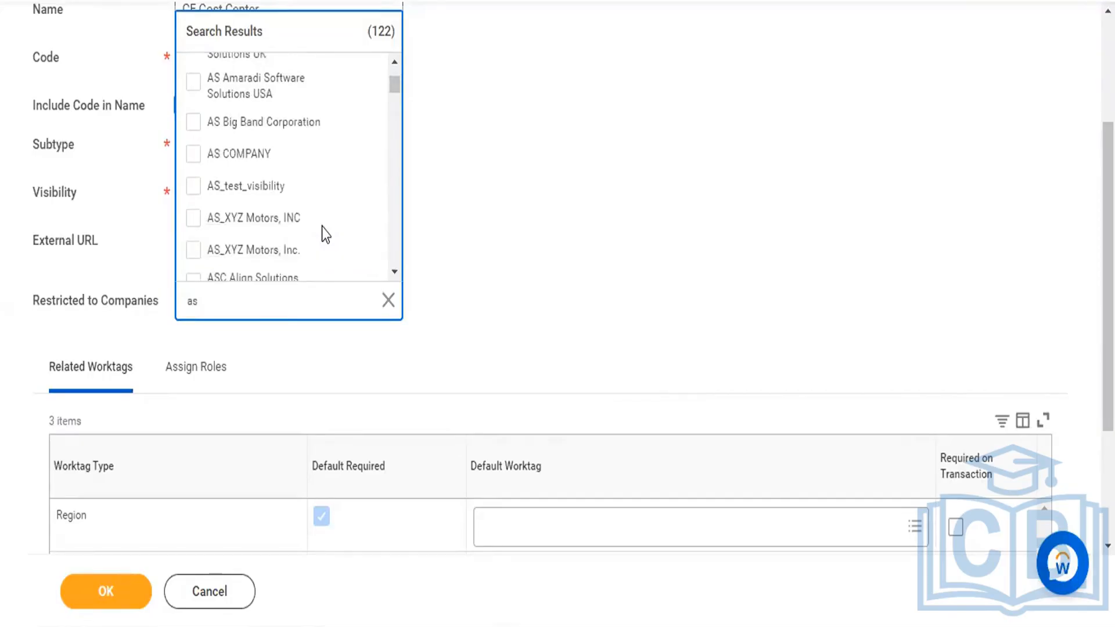
Step: Search the companies for "CLOUD" and restrict the cost center to Cloud Foundation Company Global
left_click(317, 307)
key("BackSpace")
key("BackSpace")
type("CLOUD")
key("Return")
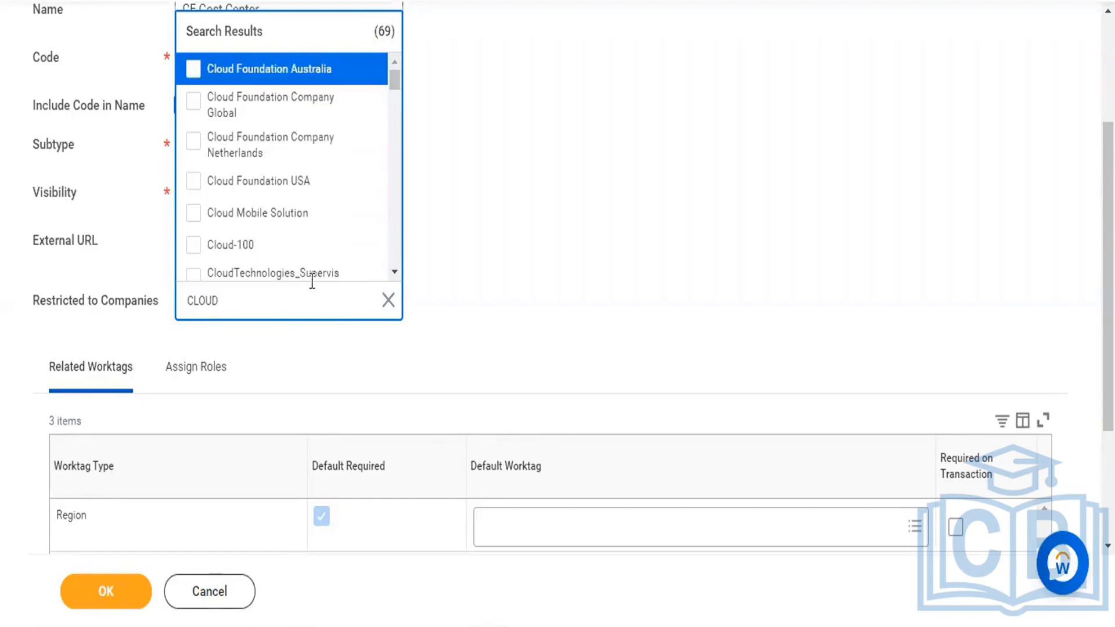
left_click(193, 110)
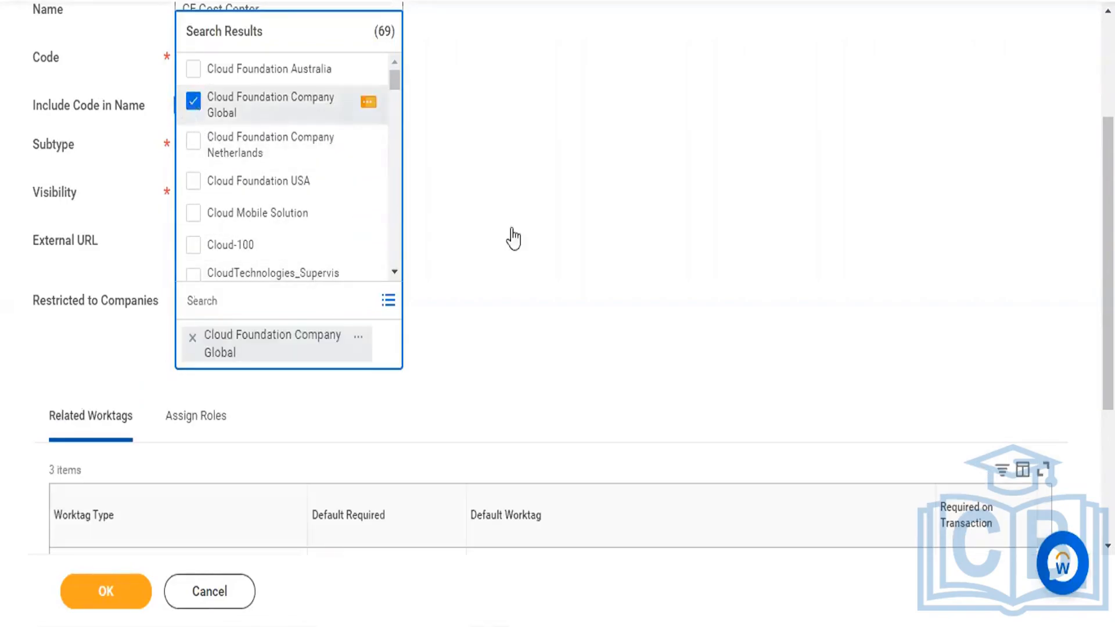
left_click(537, 257)
scroll(536, 257, "up", 3)
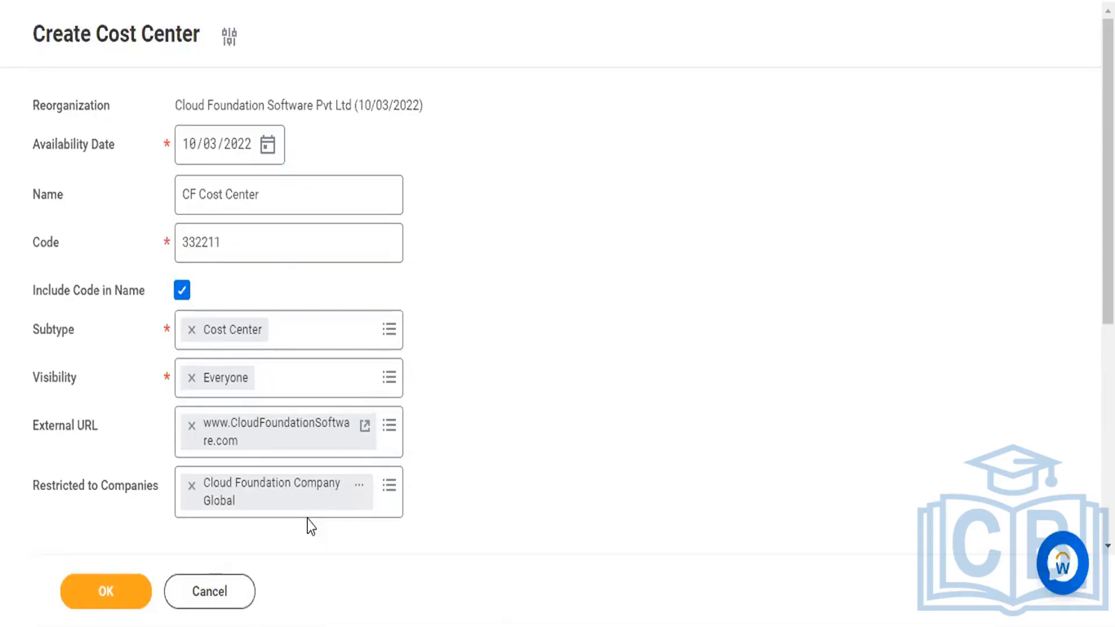
Step: Try to find a default worktag for Region by browsing Active Regions by Region Hierarchy and searching for "Cloud"
scroll(568, 311, "down", 7)
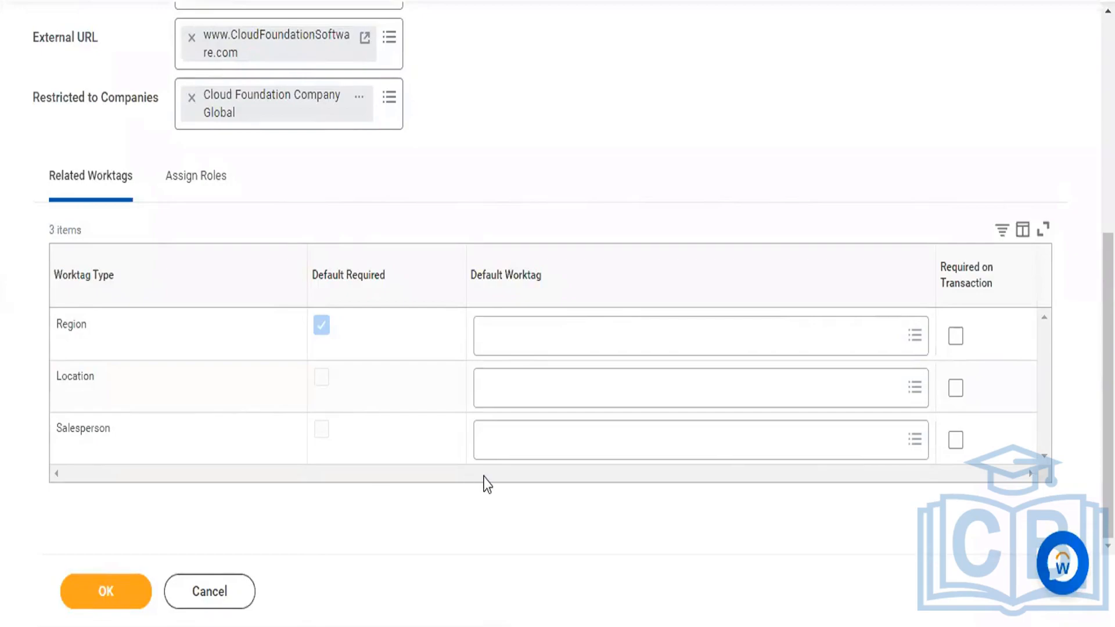
left_click(901, 335)
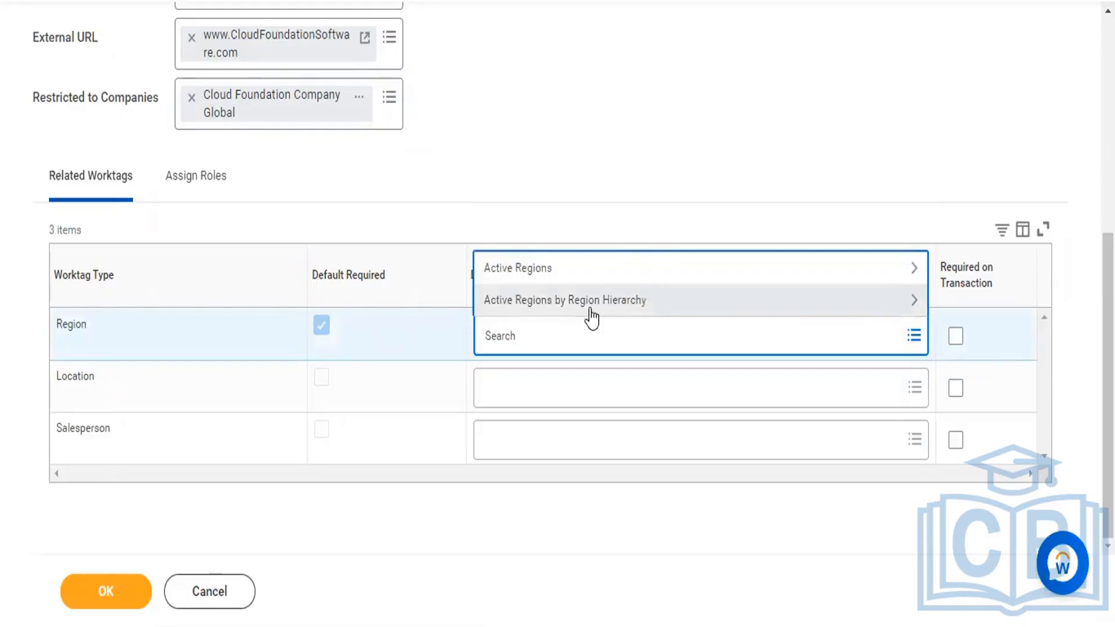
left_click(569, 312)
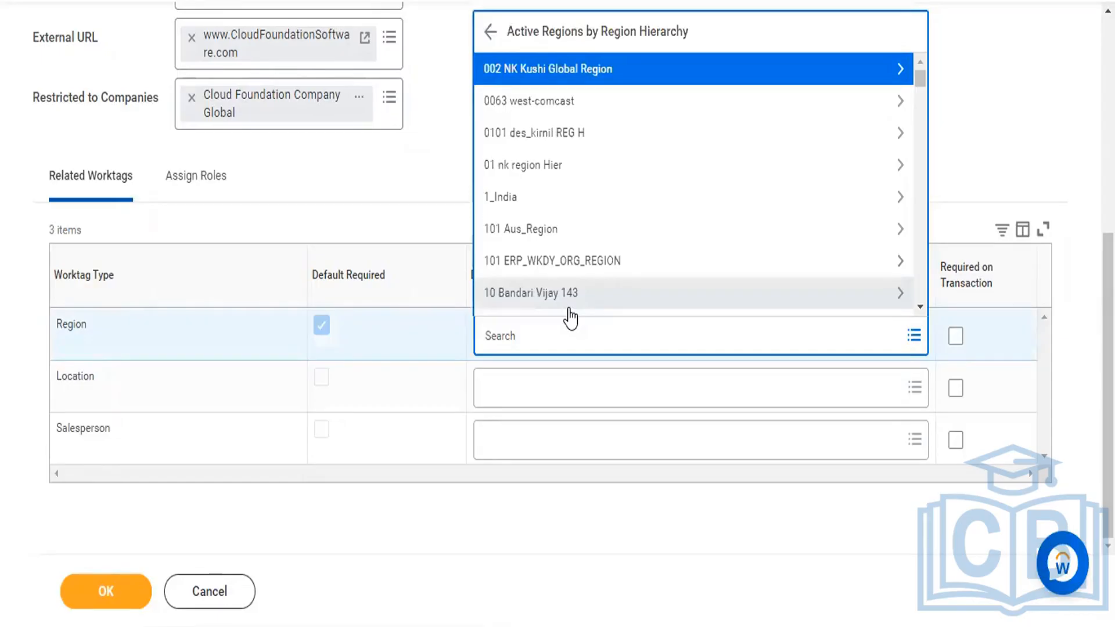
left_click(563, 317)
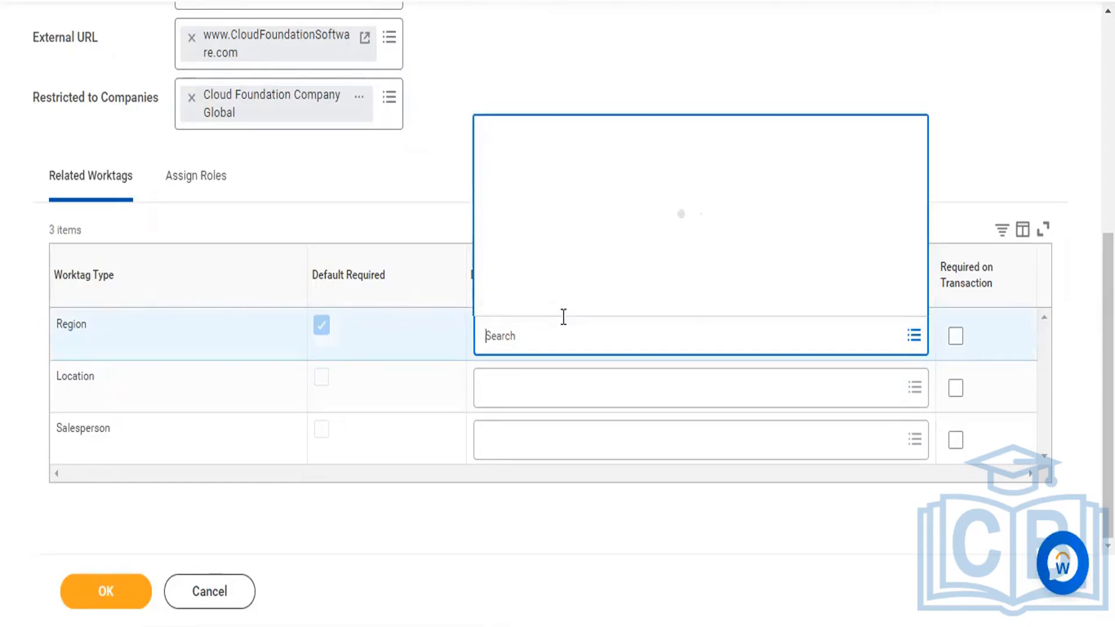
type("v")
key("BackSpace")
type("cLOUD")
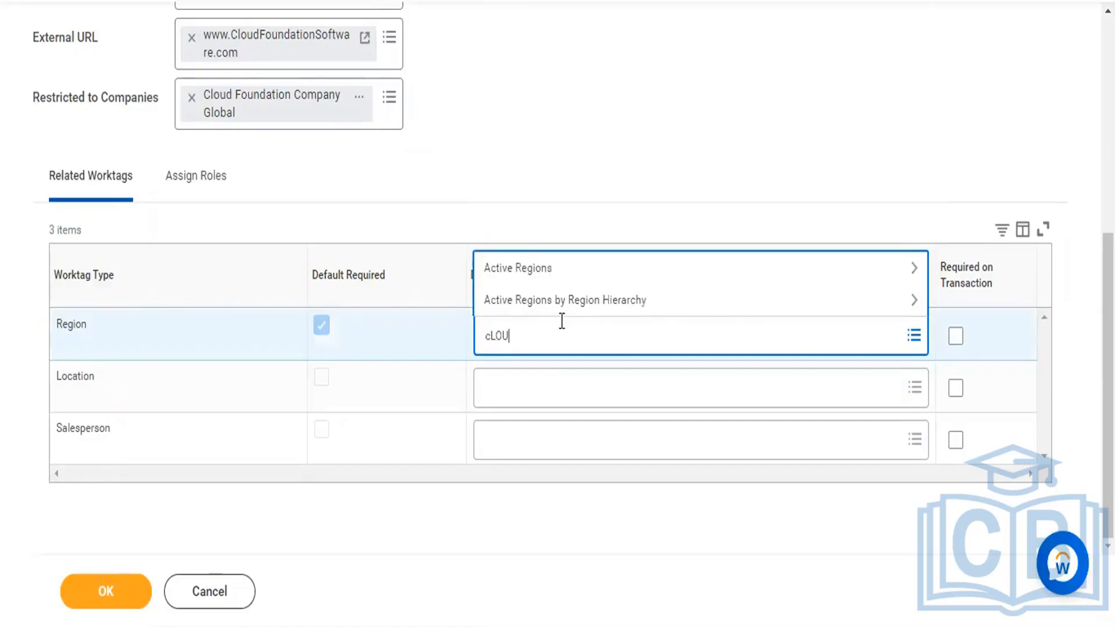
key("BackSpace")
key("BackSpace")
key("BackSpace")
key("BackSpace")
key("BackSpace")
type("Cloud")
key("Return")
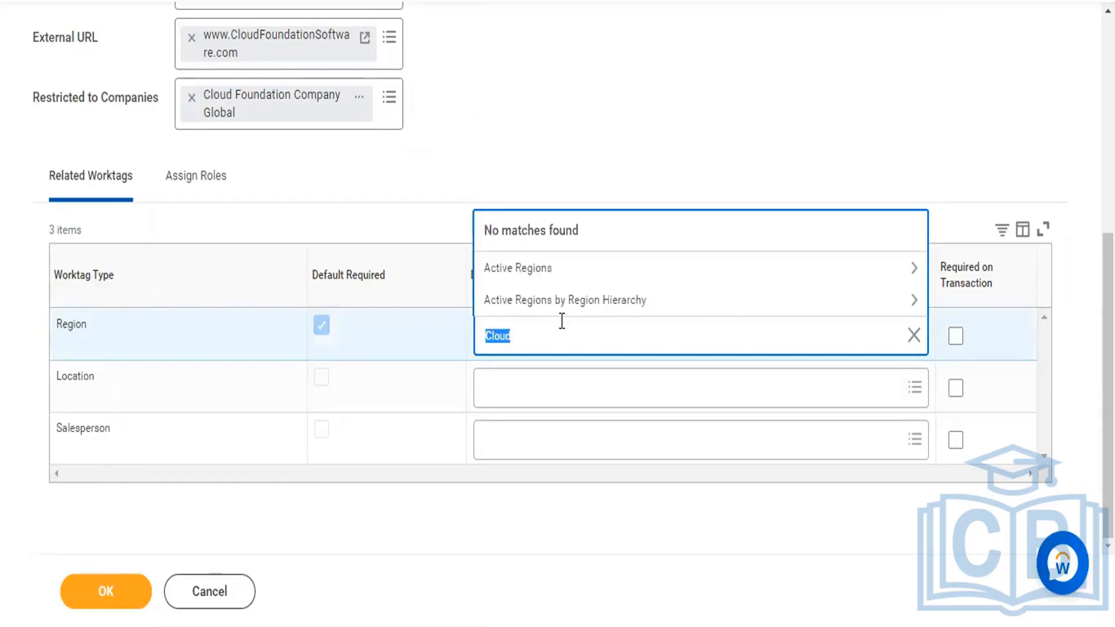
Step: Search the regions with "cl", look through the matches and close the list
key("BackSpace")
type("cl")
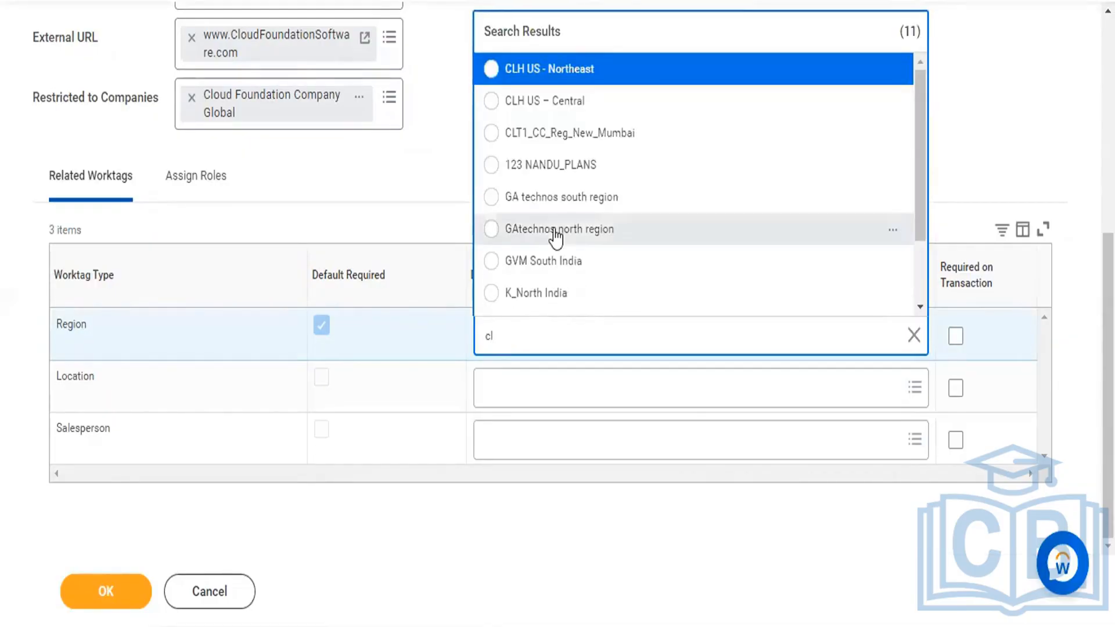
scroll(556, 232, "down", 2)
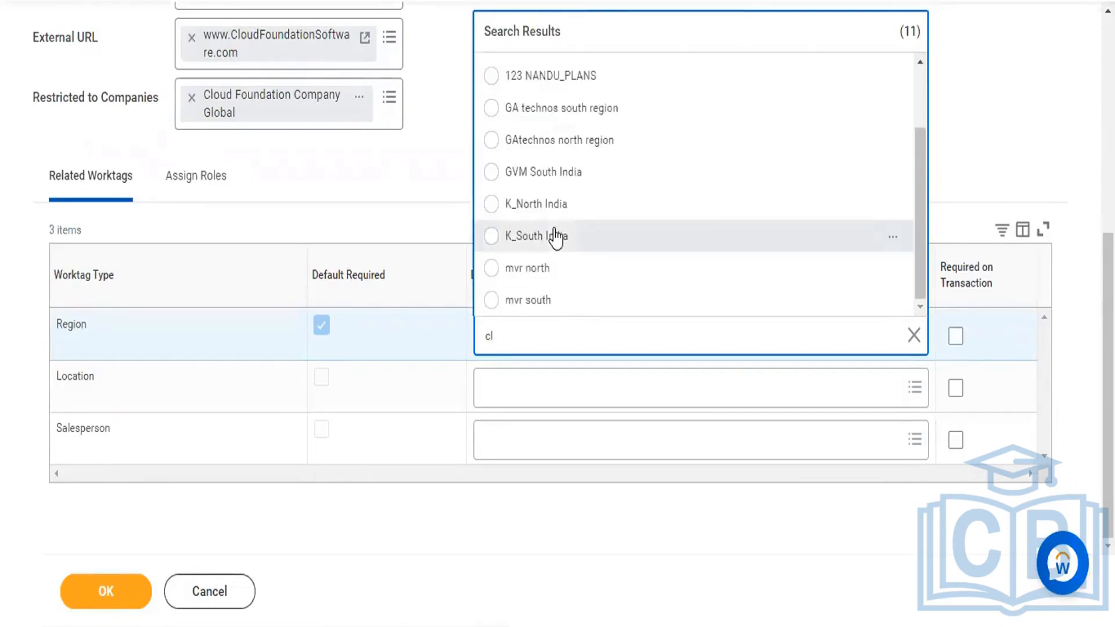
left_click(409, 185)
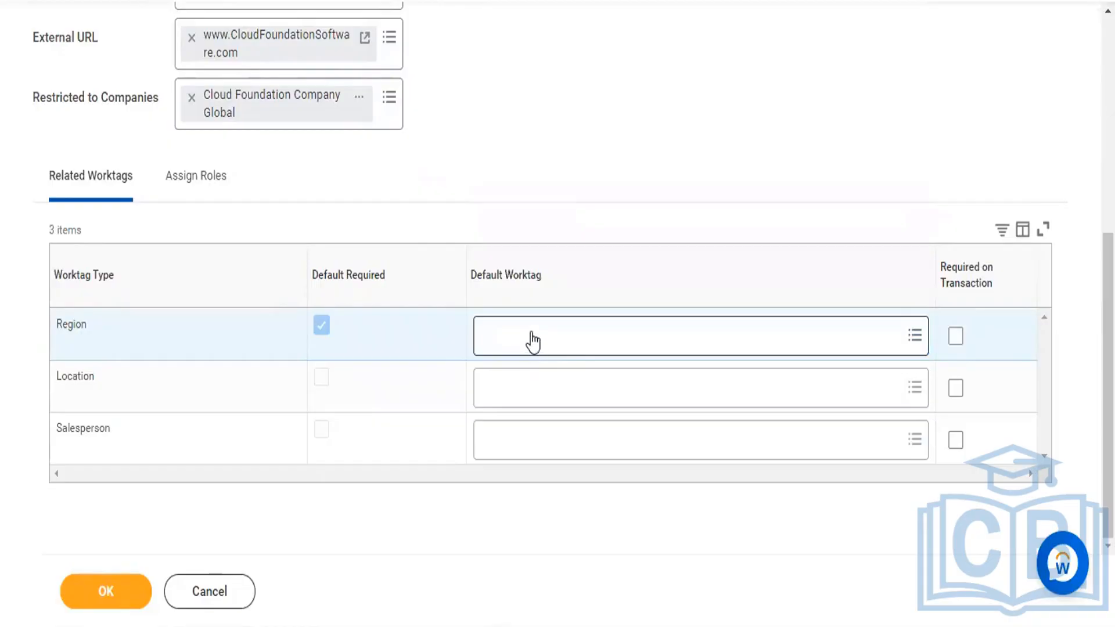
Step: Search the Region default worktags for "IBM" and close the list without choosing one
left_click(532, 341)
type("IBM")
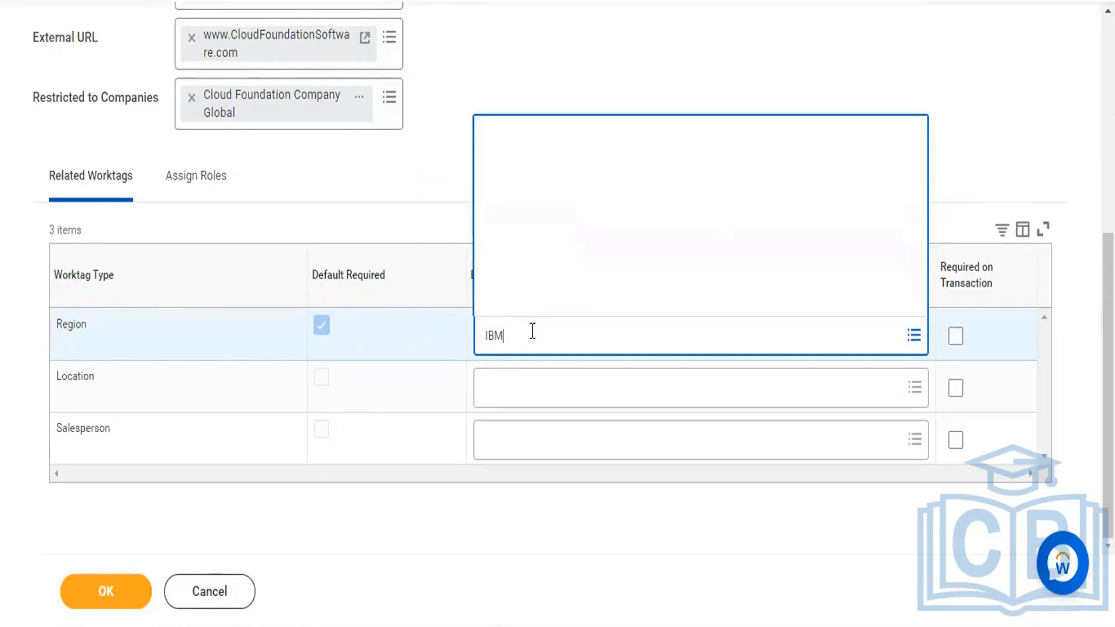
key("Return")
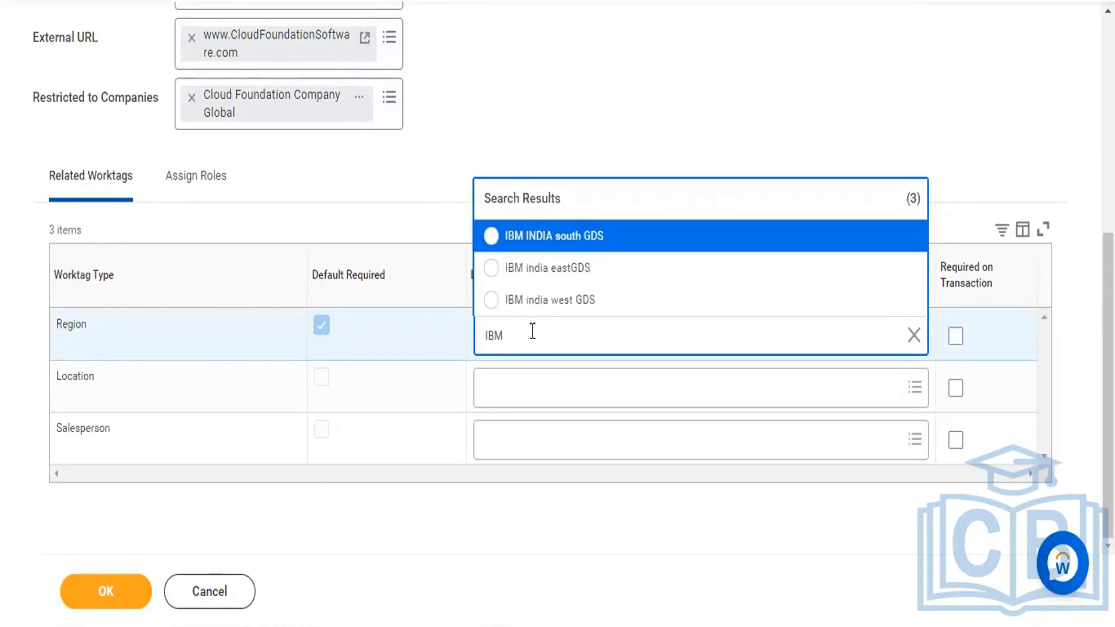
left_click(423, 176)
scroll(425, 178, "up", 6)
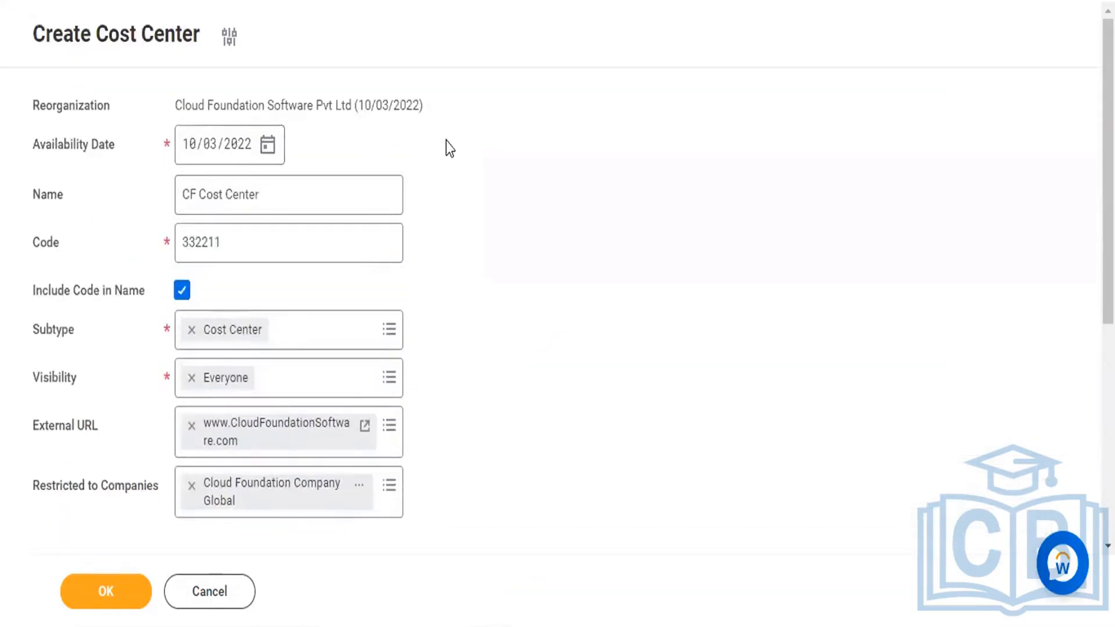
scroll(446, 141, "down", 6)
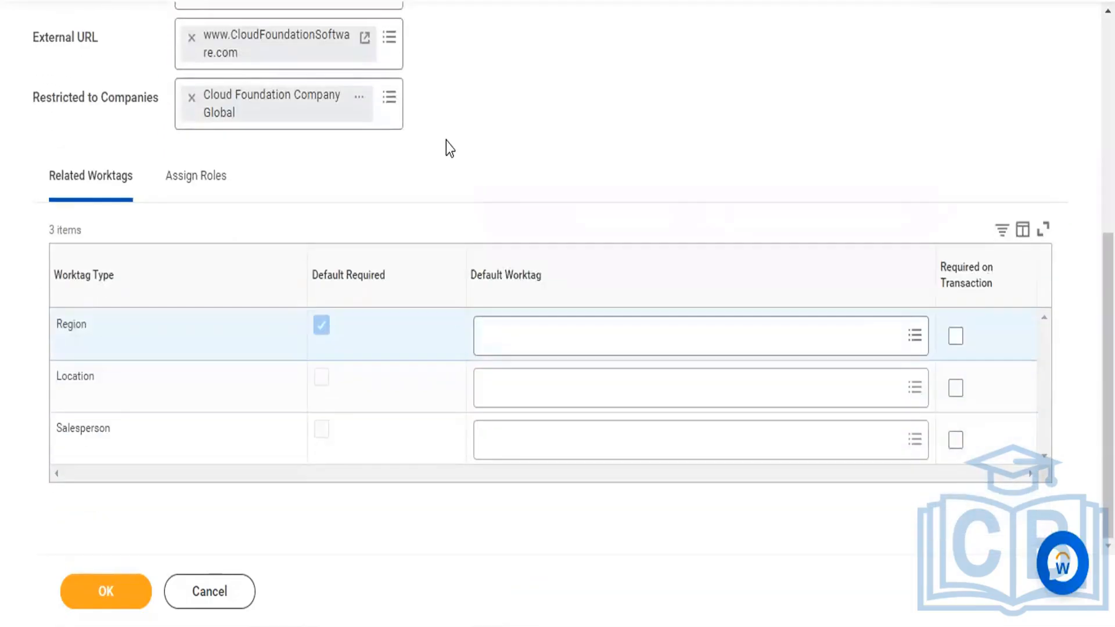
Step: Set the Region default worktag to IBM INDIA south GDS, found with "IBM", and make Region required on transactions
left_click(914, 337)
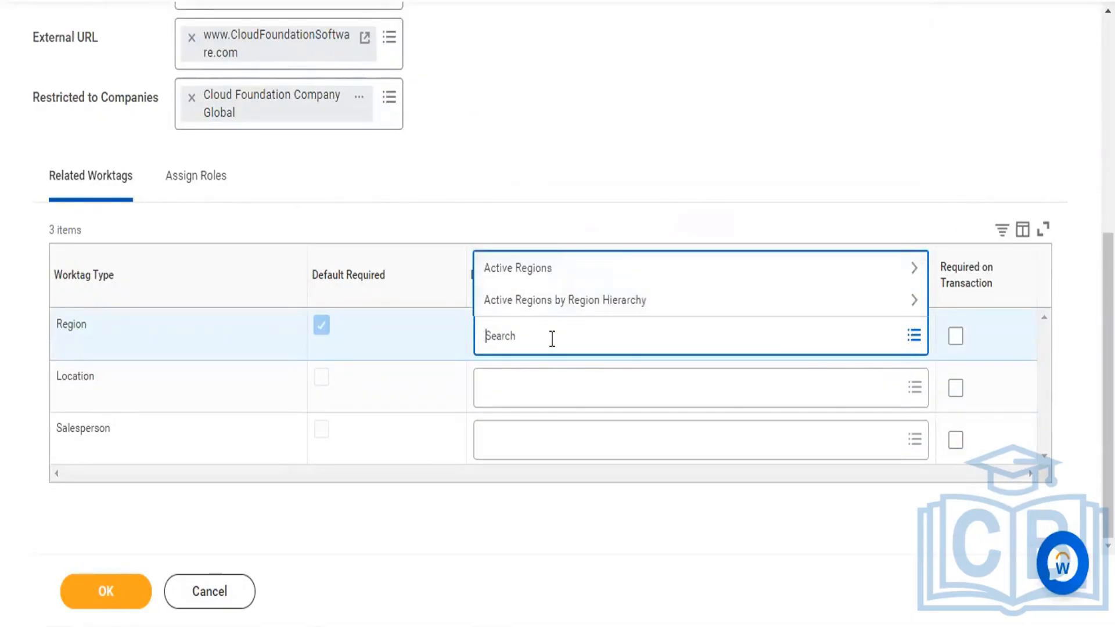
type("IBM")
key("Return")
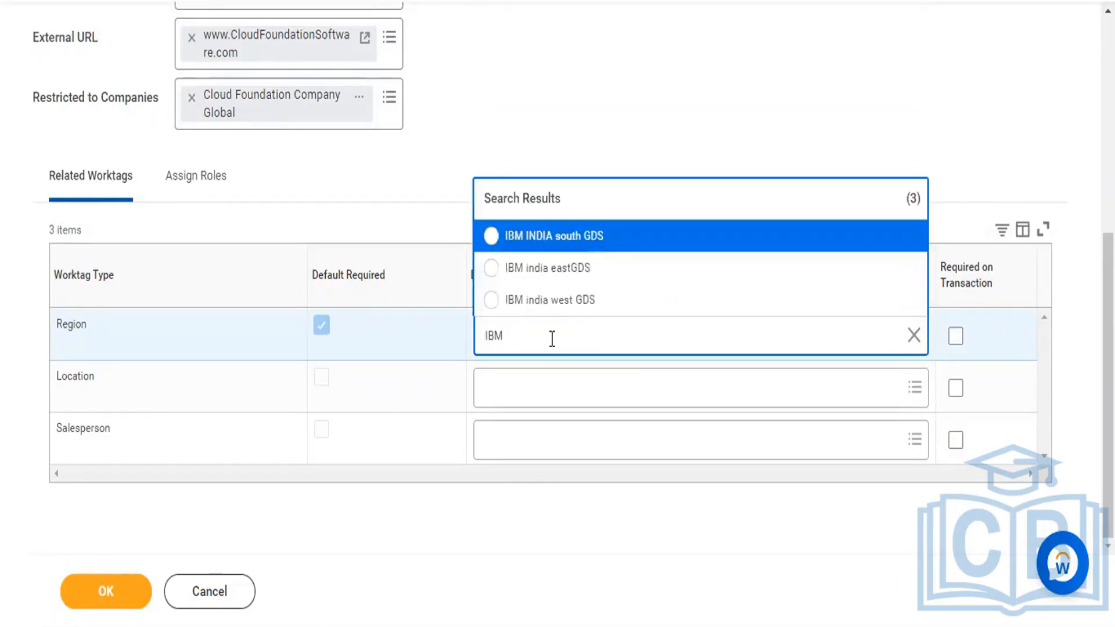
left_click(493, 238)
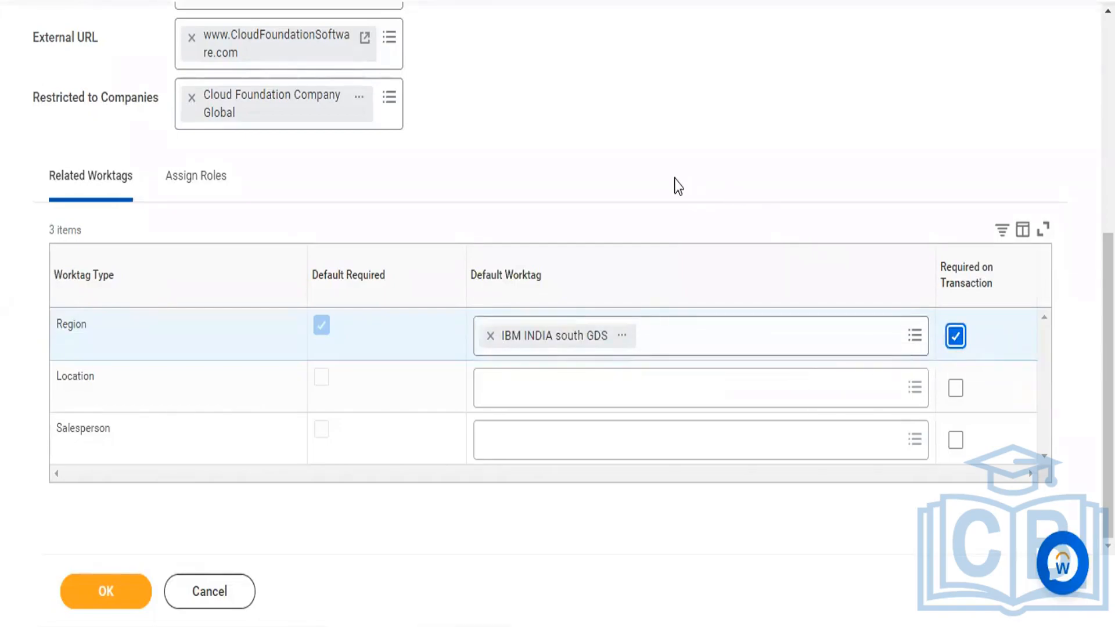
Step: Search the locations for "HYD", set the Location default worktag to the first Hyderabad entry and make Location required on transactions
left_click(835, 399)
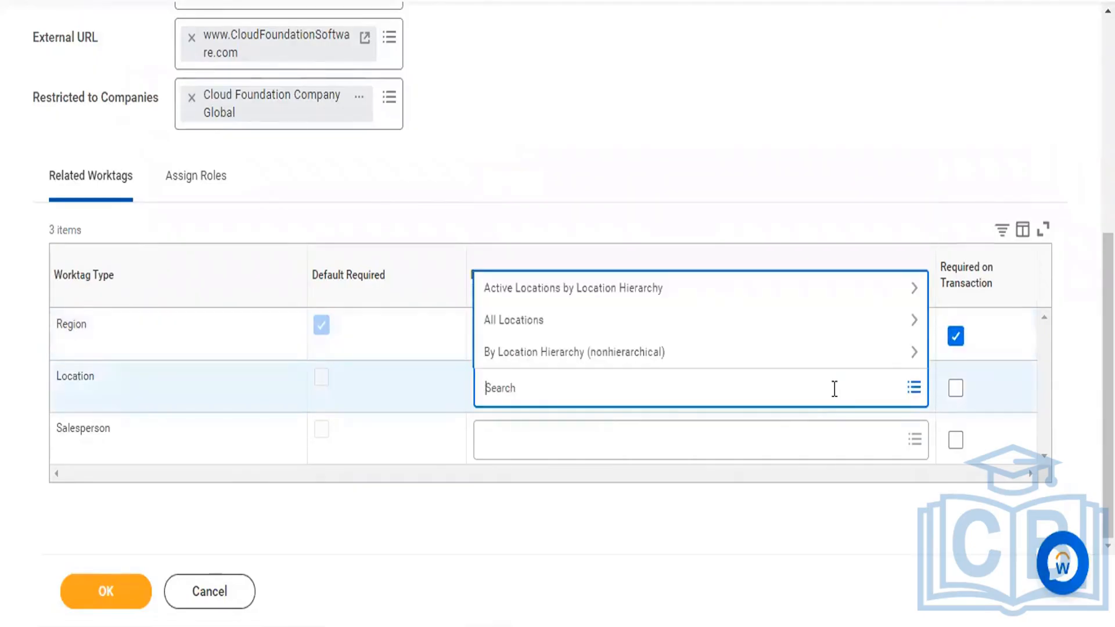
left_click(543, 320)
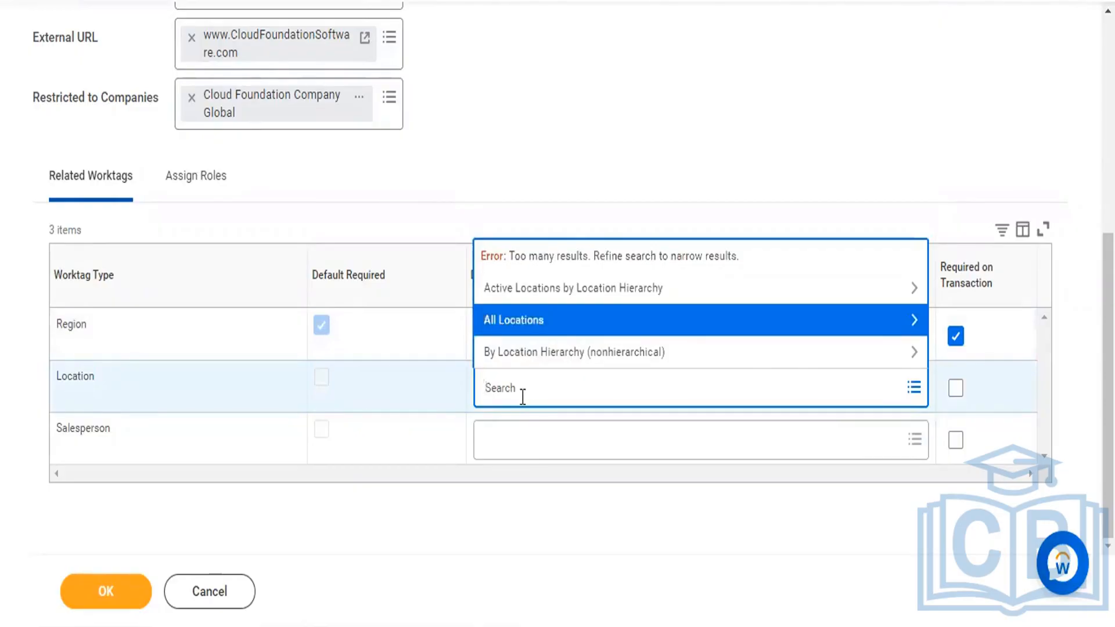
type("HYD")
key("Return")
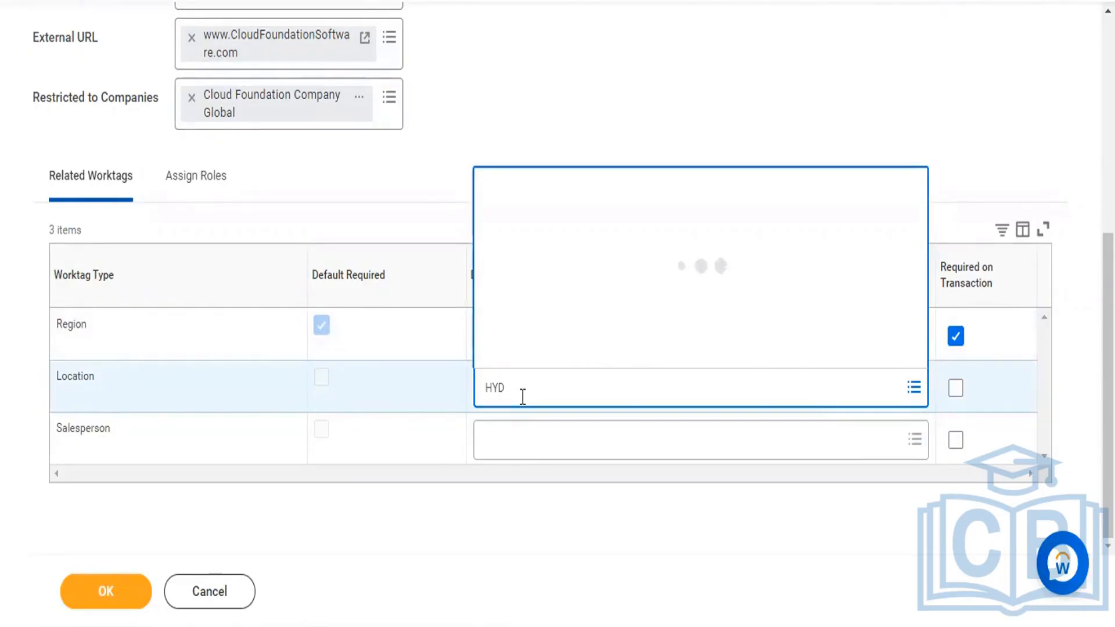
scroll(597, 115, "down", 3)
scroll(597, 109, "down", 5)
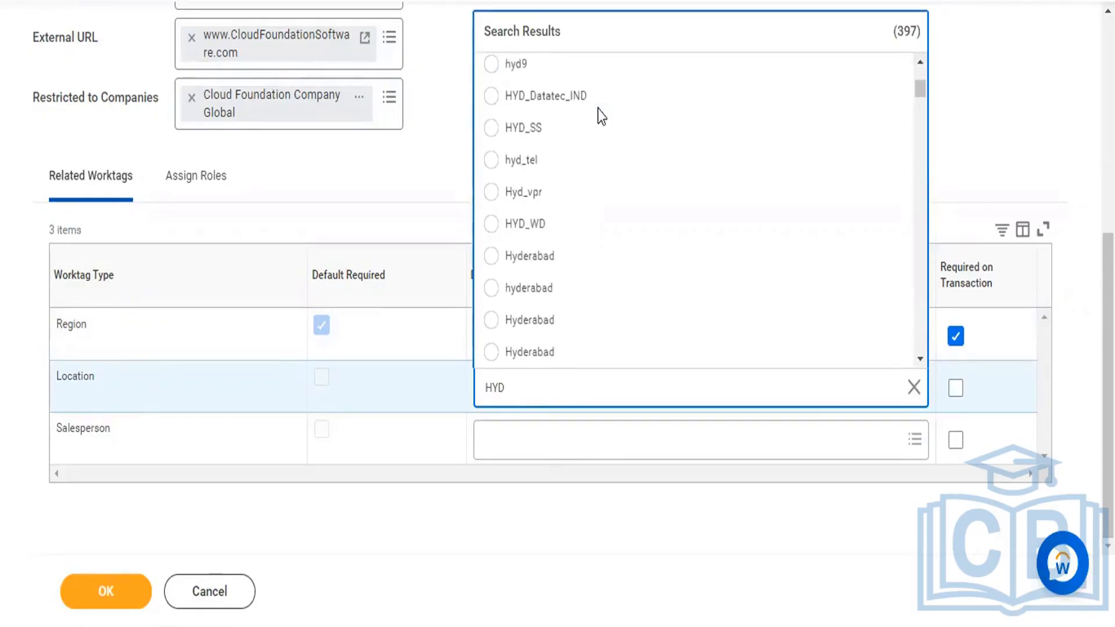
left_click(490, 254)
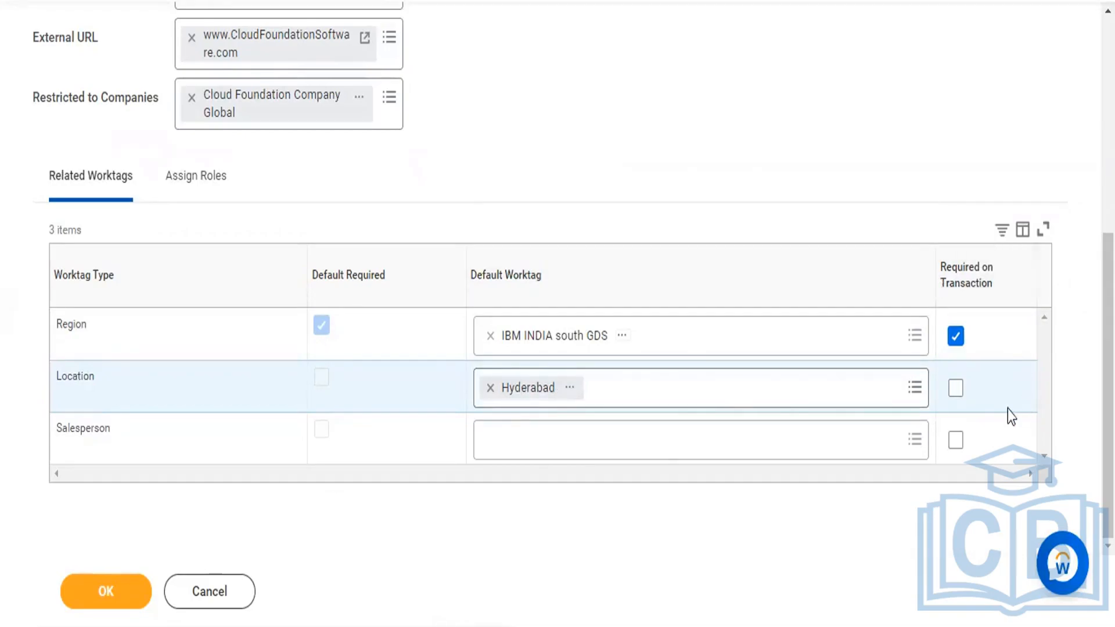
left_click(956, 389)
Step: Choose the fifth listed salesperson as the Salesperson default worktag and make Salesperson required on transactions
left_click(899, 440)
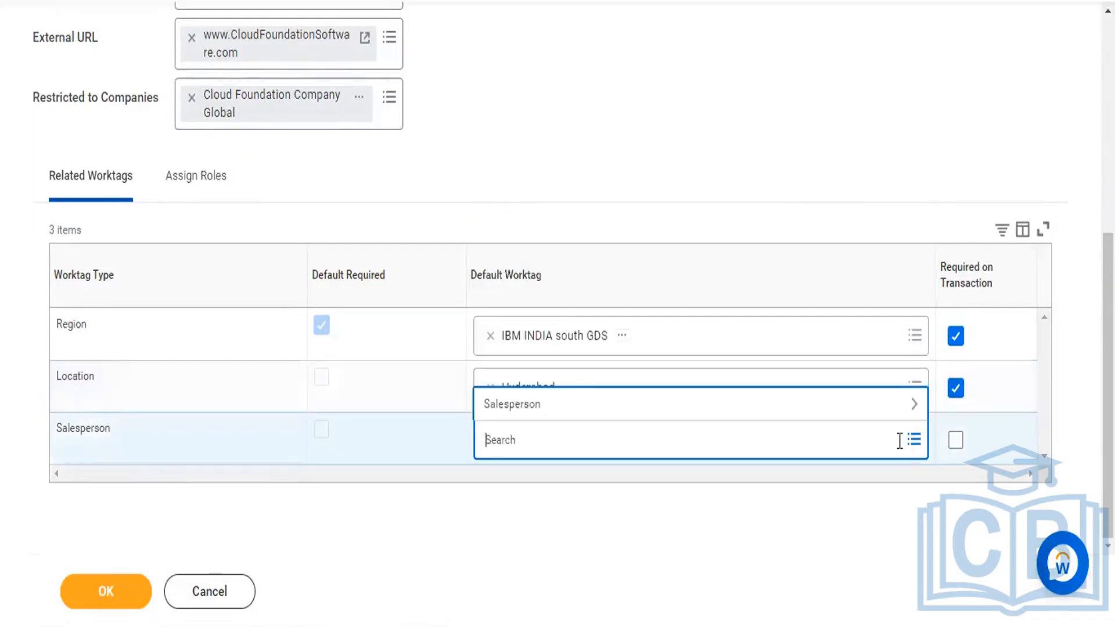
left_click(737, 409)
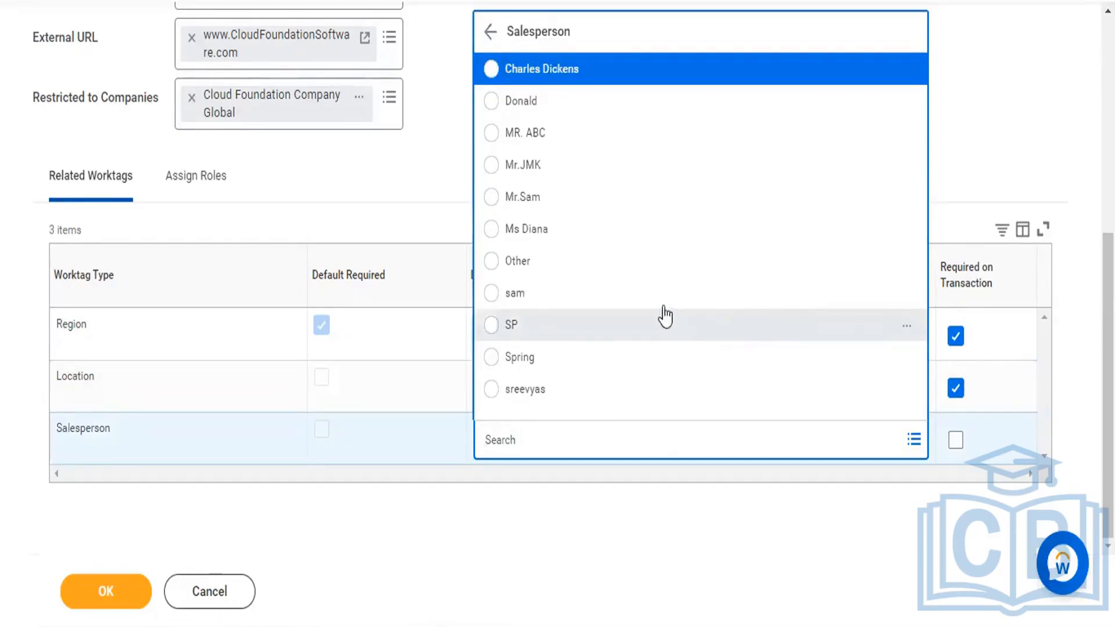
left_click(491, 197)
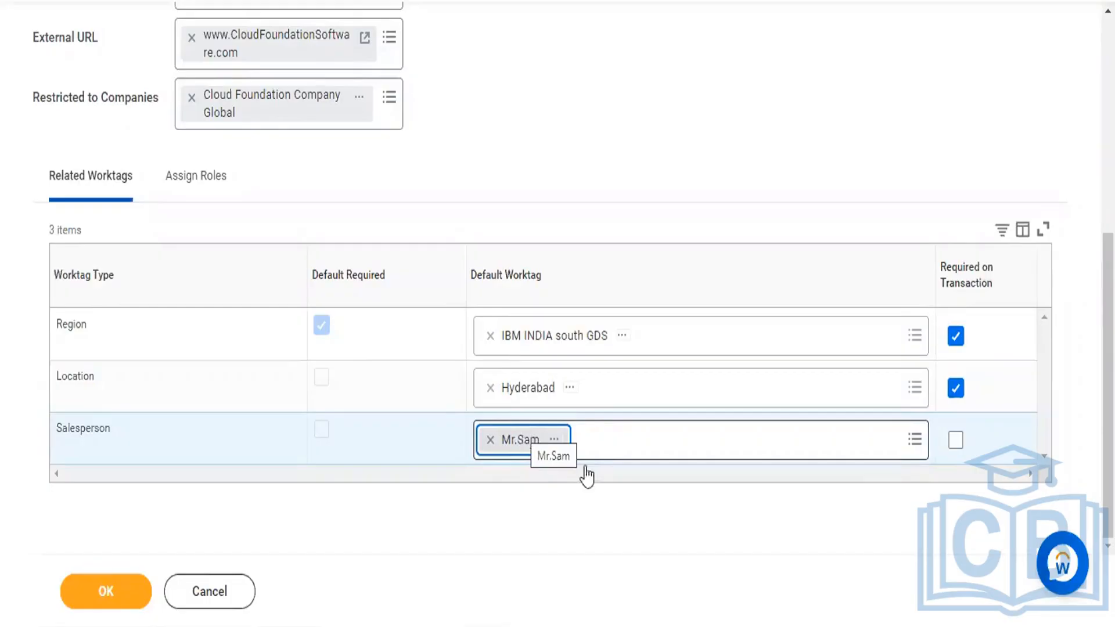
left_click(955, 440)
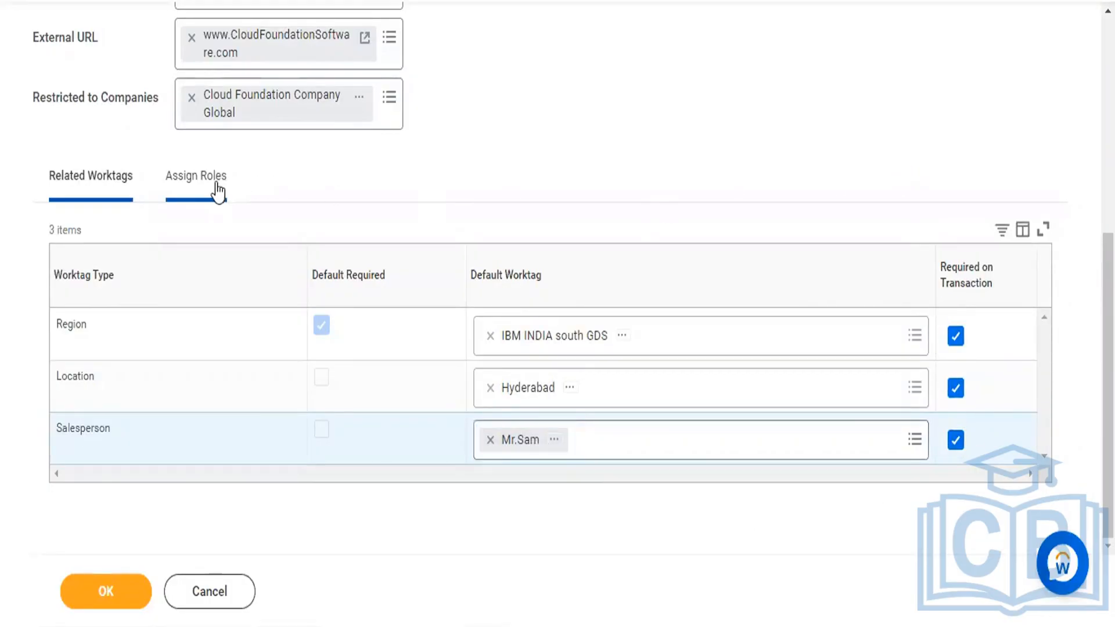
Step: Review the cost center's role assignments and remove the HR Partner role
left_click(209, 189)
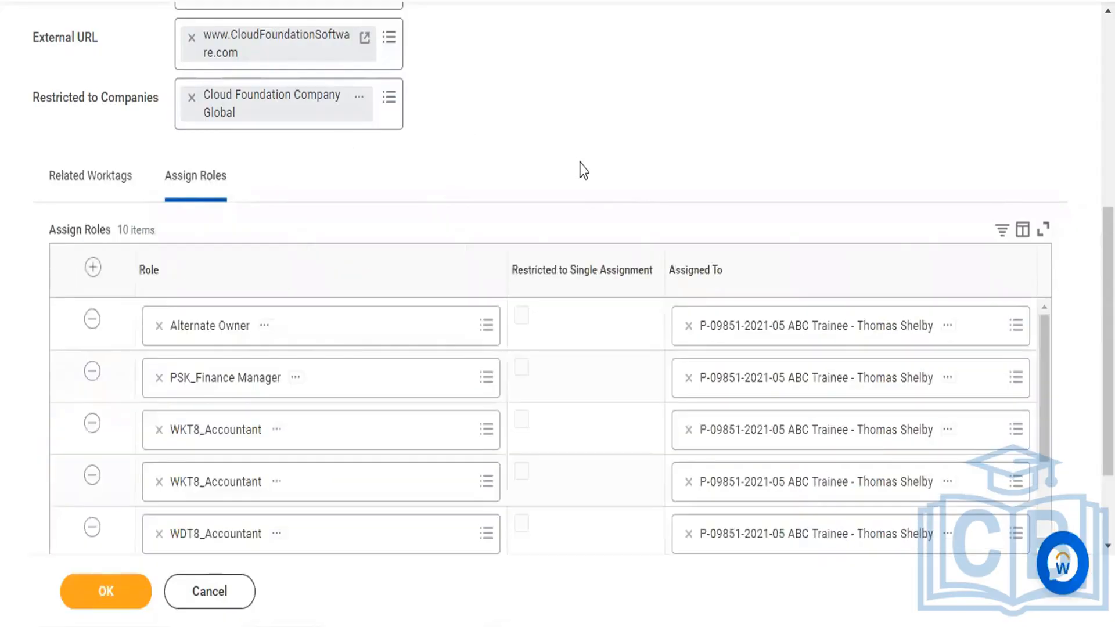
scroll(734, 101, "down", 1)
scroll(736, 104, "down", 1)
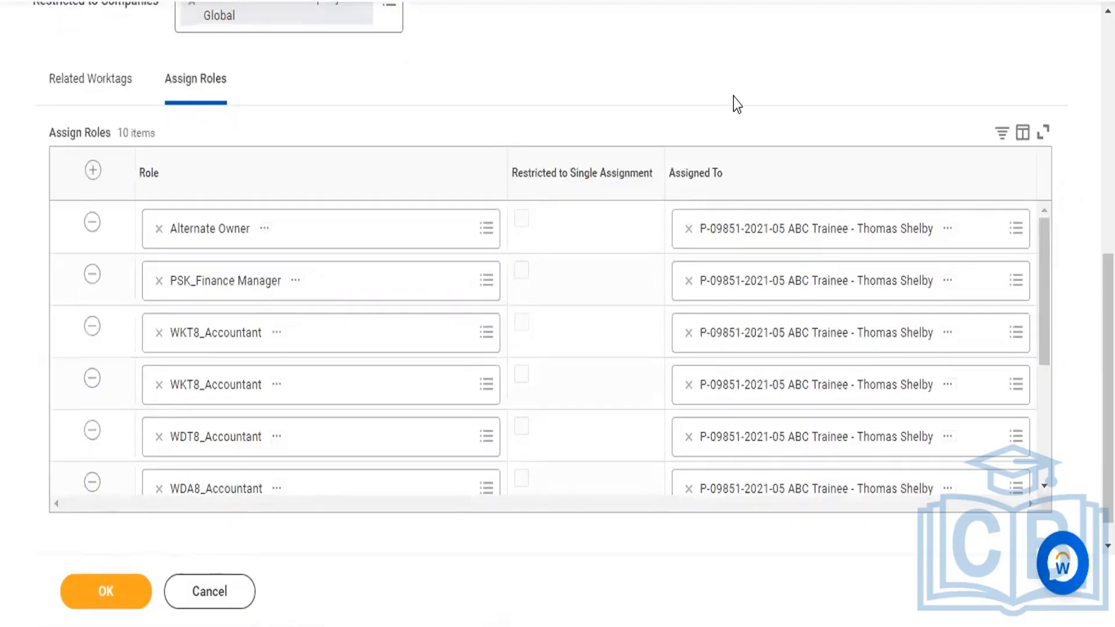
scroll(273, 385, "down", 1)
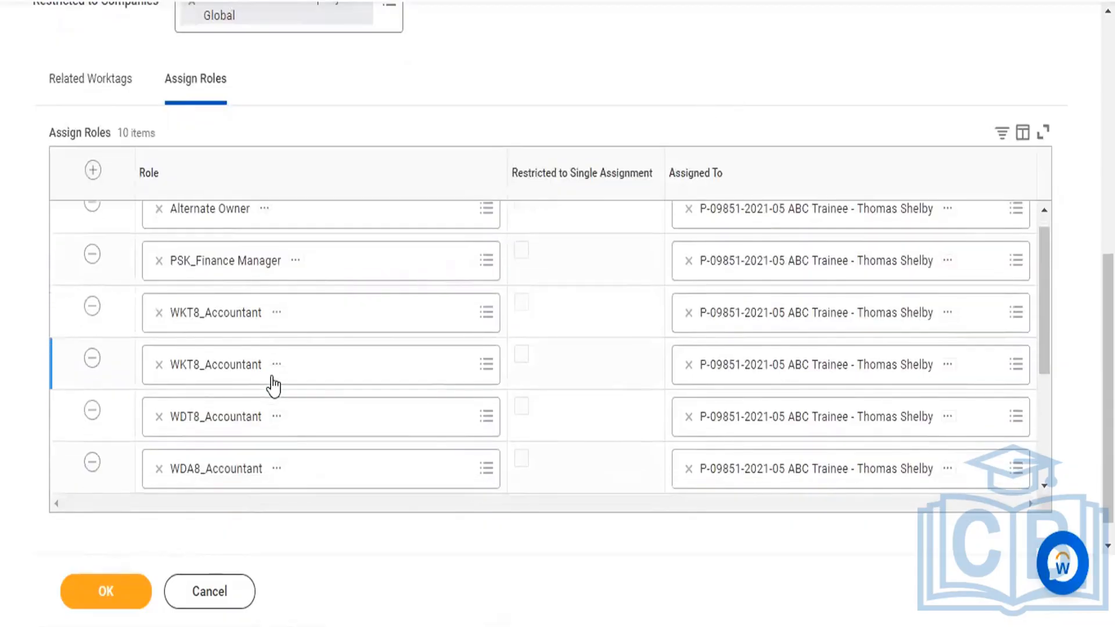
scroll(274, 385, "down", 3)
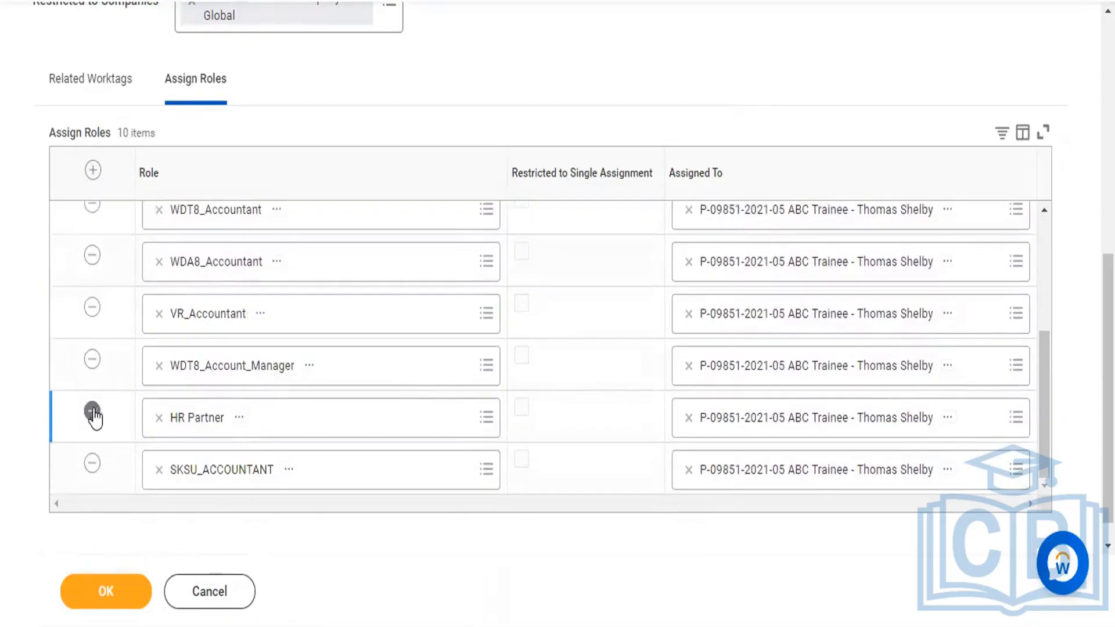
left_click(92, 412)
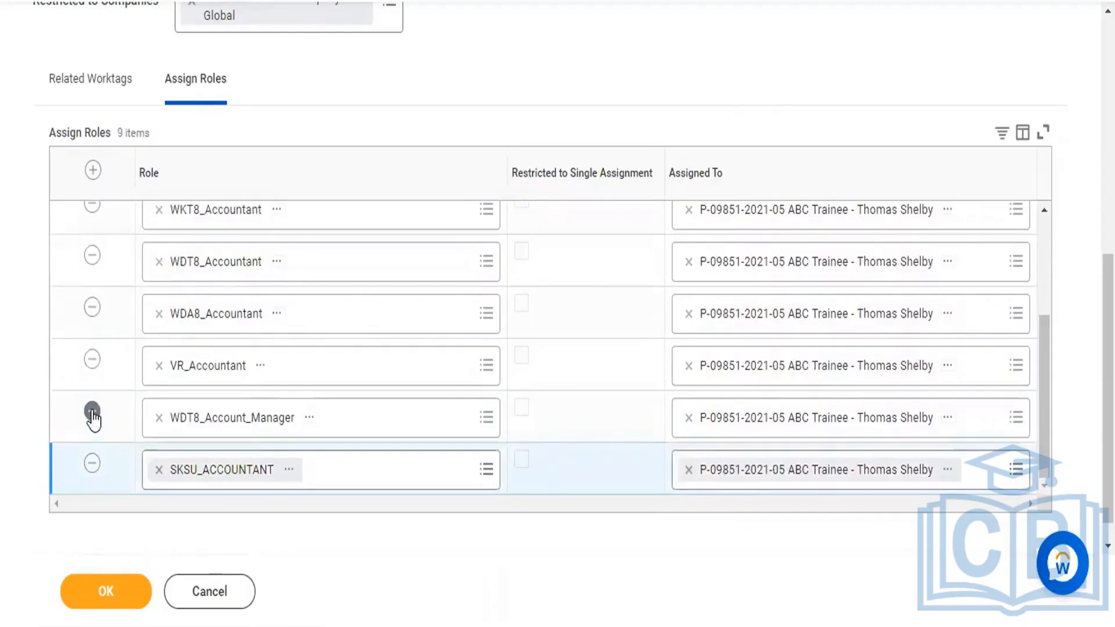
scroll(195, 341, "up", 2)
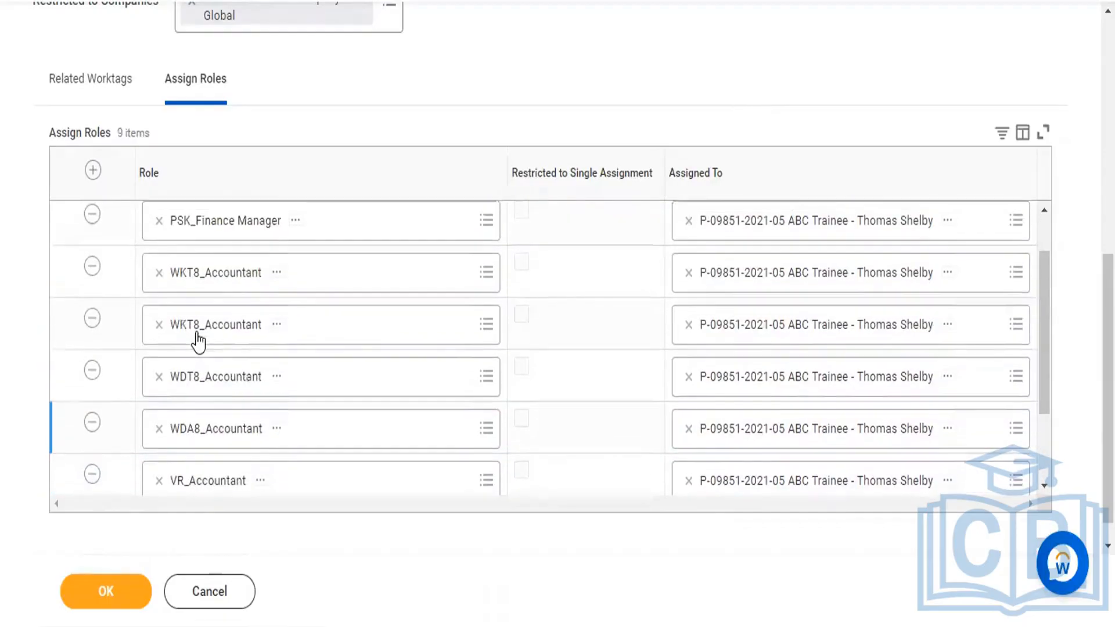
scroll(197, 341, "up", 5)
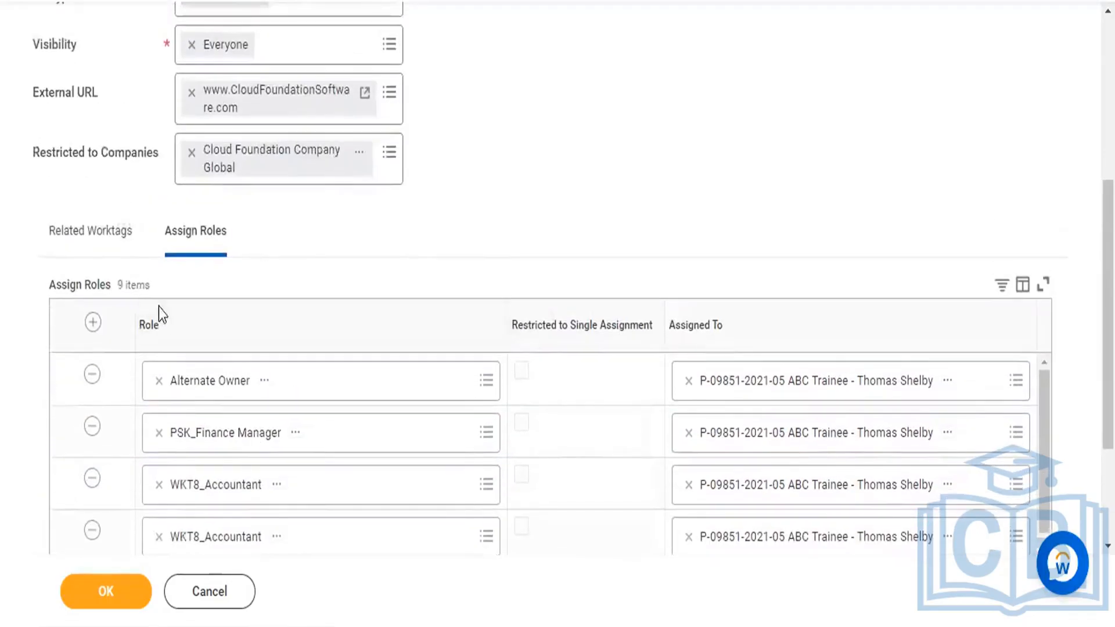
Step: Remove all of the cost center's role assignments except Alternate Owner and VR_Accountant
scroll(301, 261, "down", 2)
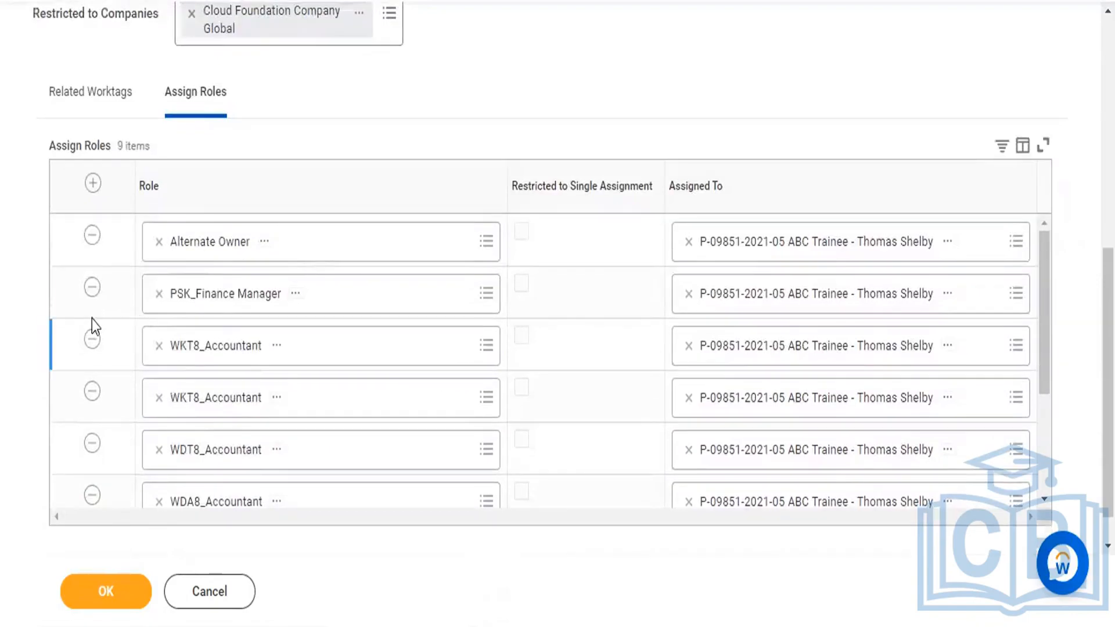
left_click(92, 287)
left_click(92, 287)
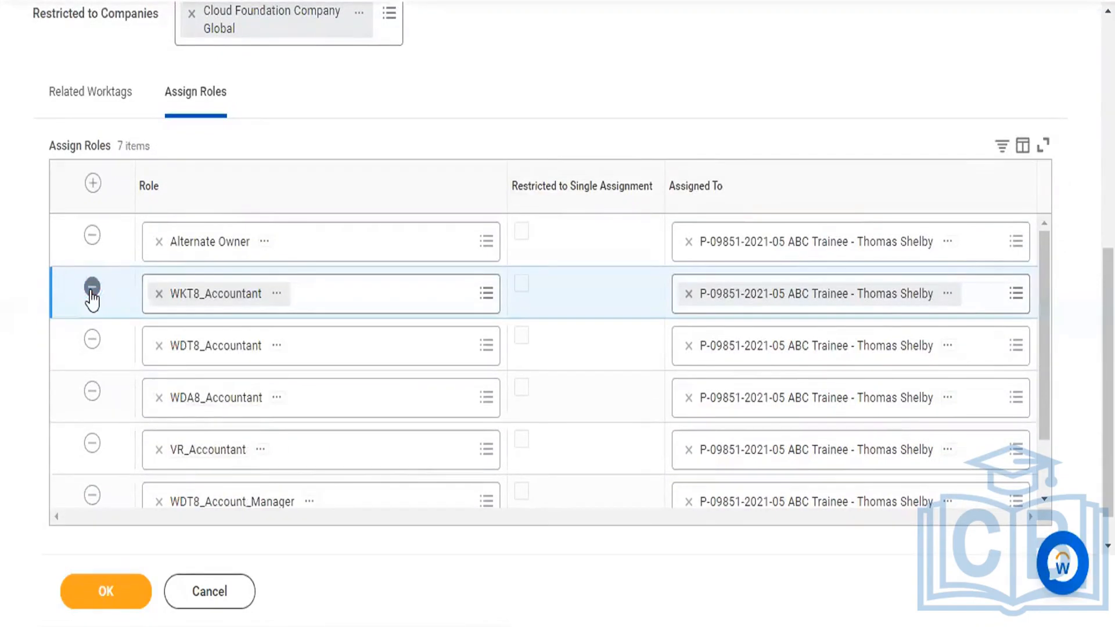
left_click(92, 286)
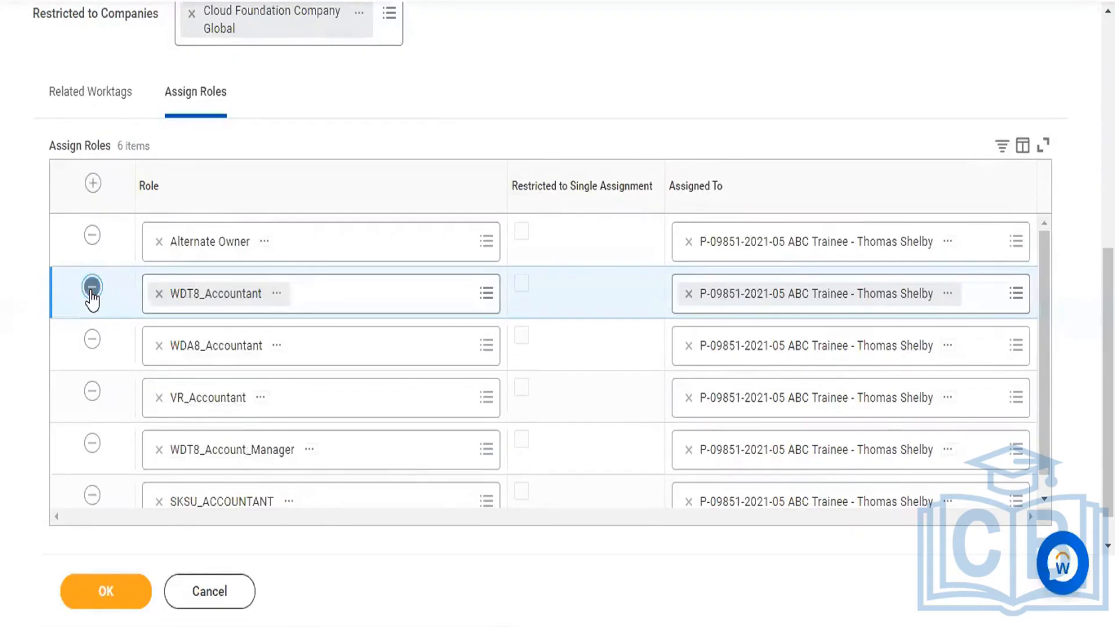
left_click(92, 287)
left_click(92, 287)
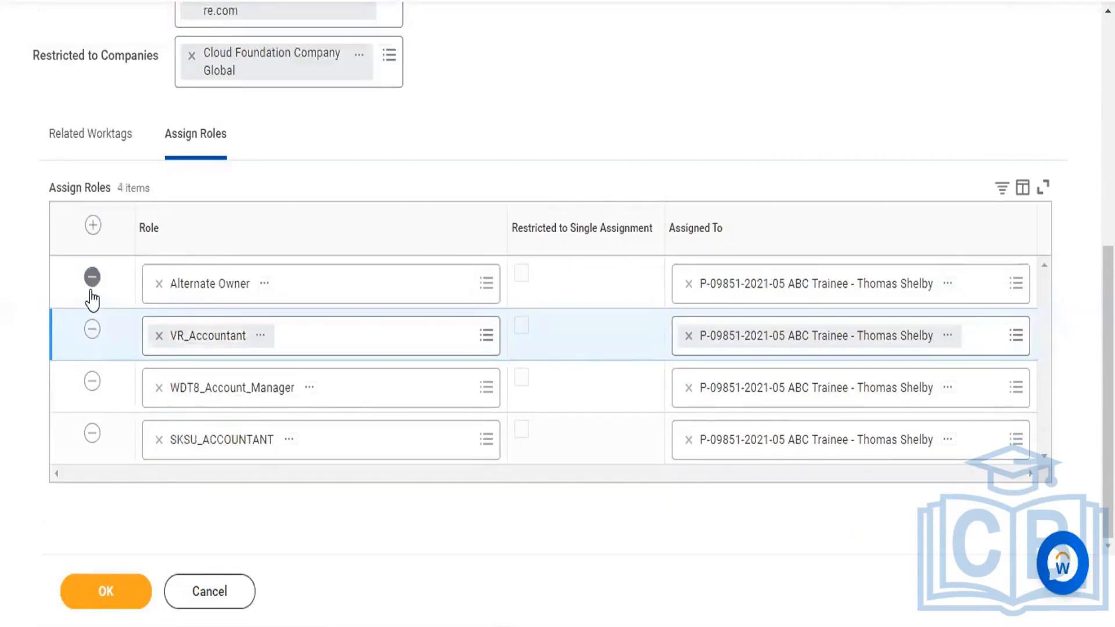
left_click(92, 382)
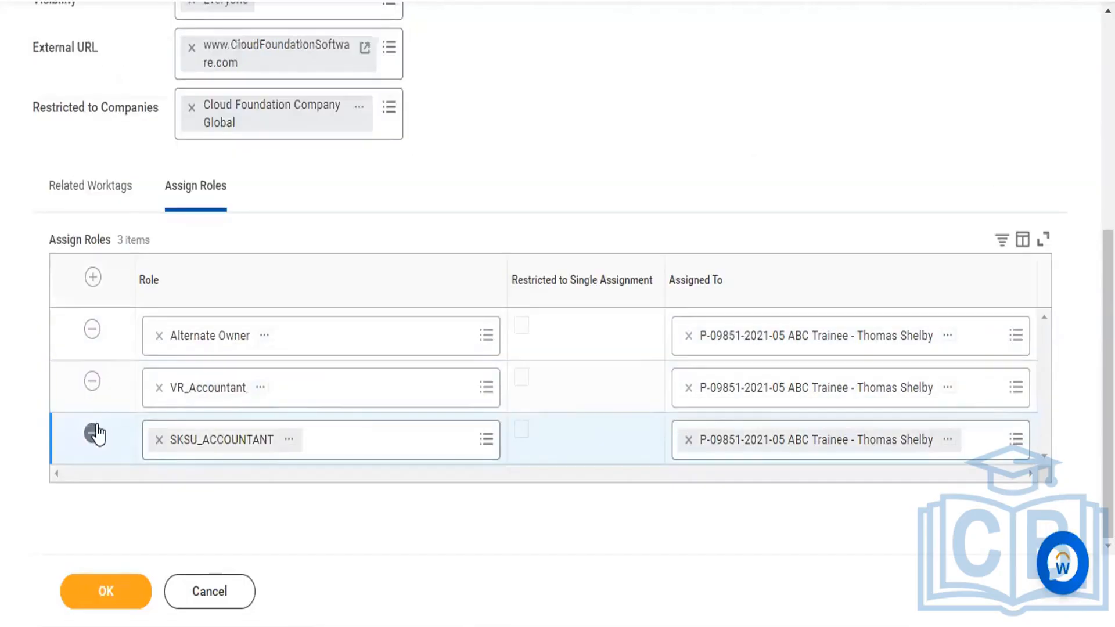
left_click(93, 433)
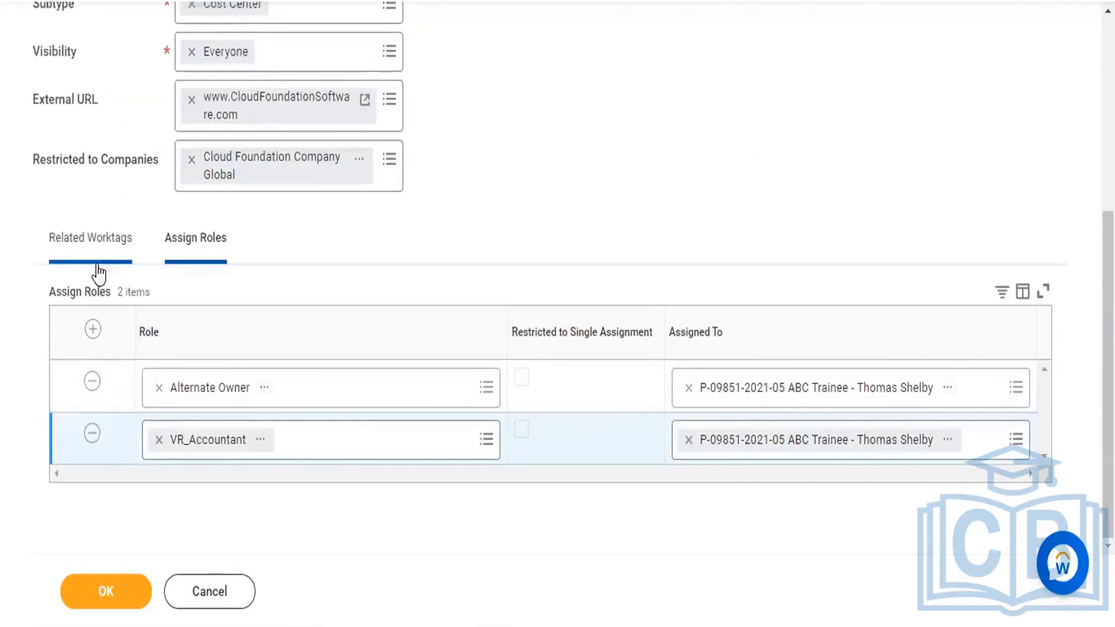
Step: Add two empty rows to the cost center's role assignments for new roles
left_click(92, 330)
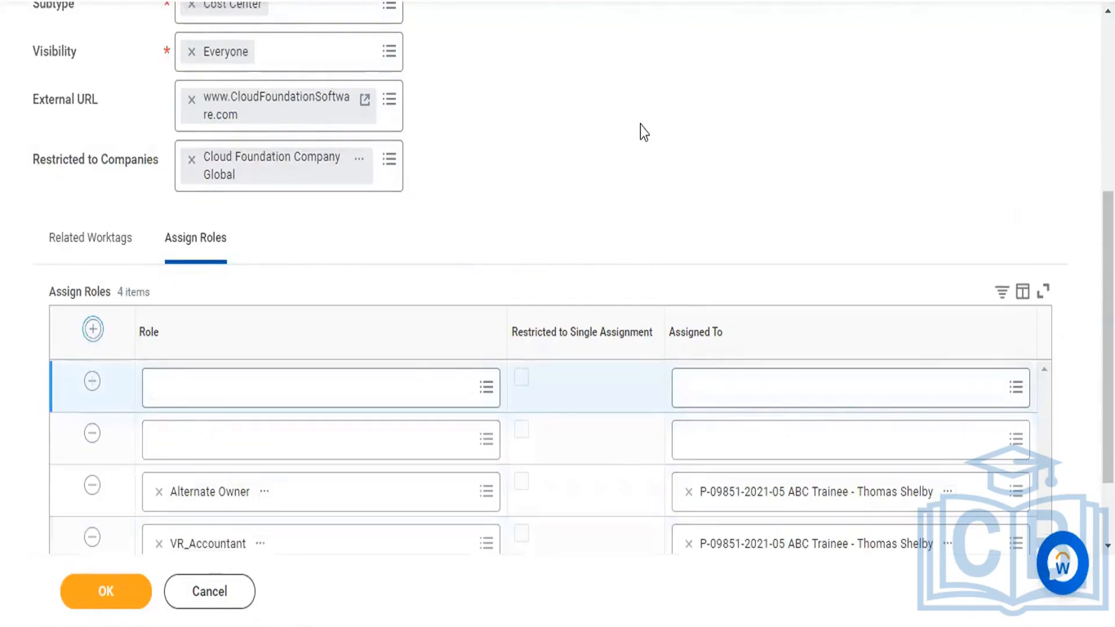
scroll(639, 124, "down", 2)
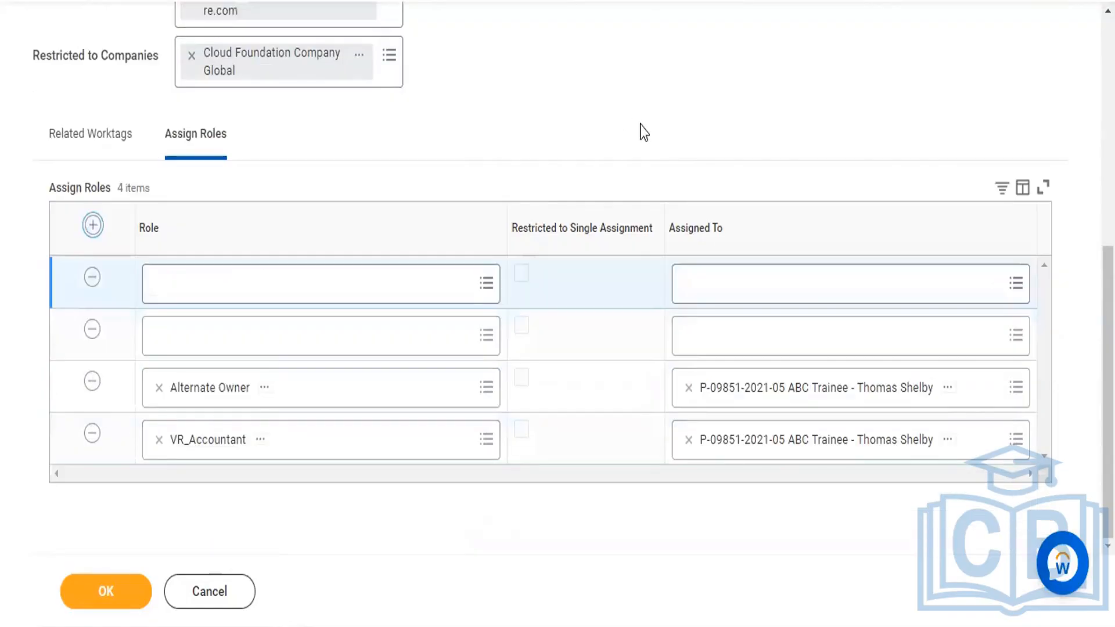
left_click(470, 291)
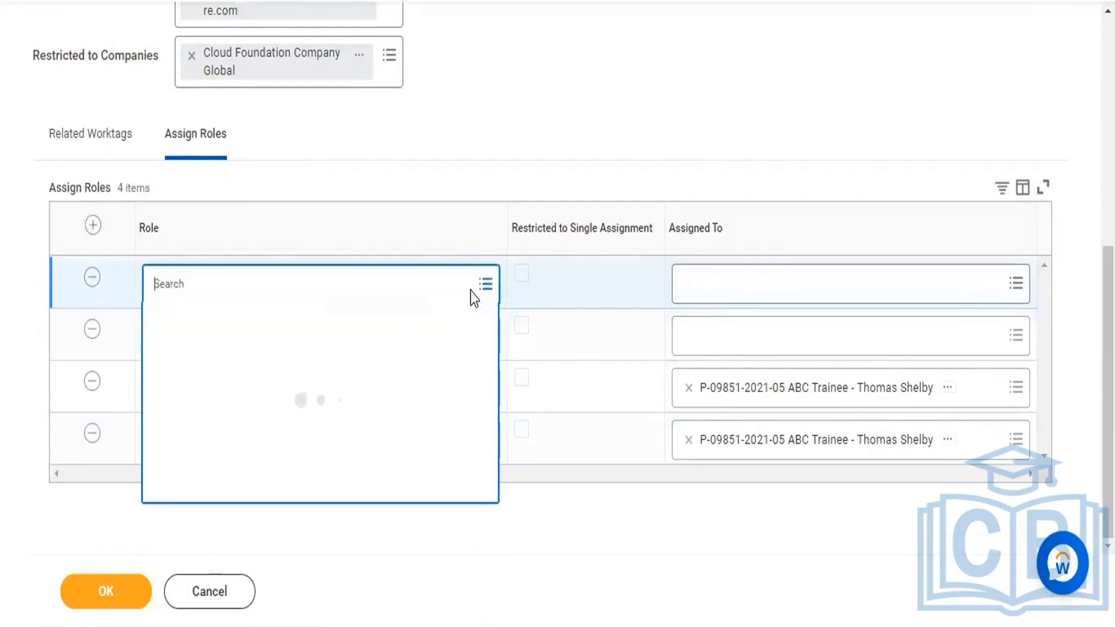
type("pa")
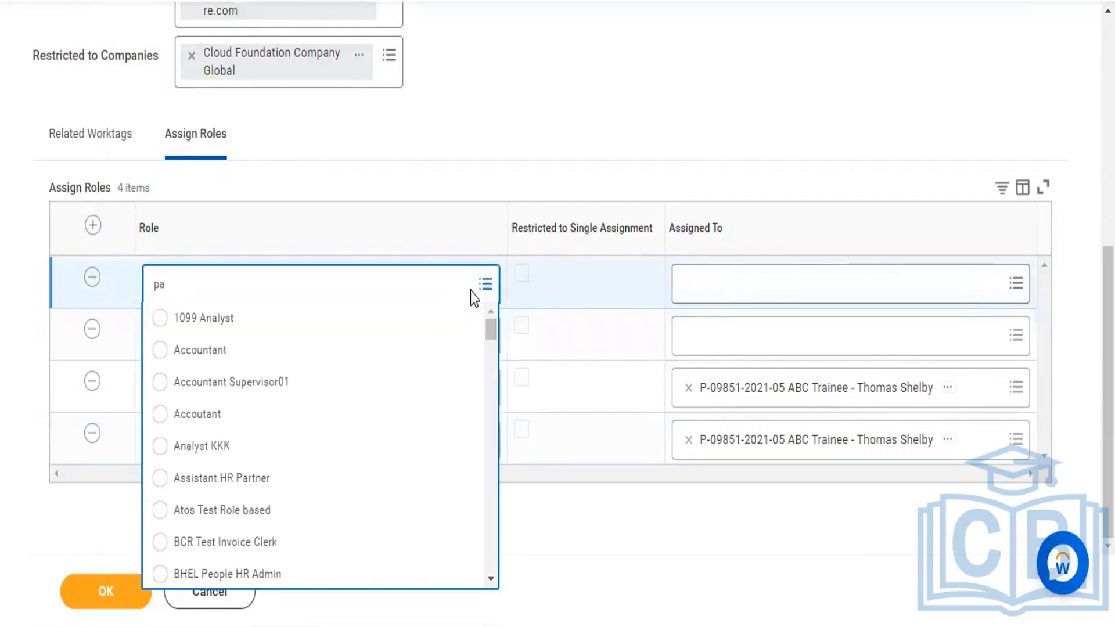
key("BackSpace")
key("BackSpace")
type("Payroll")
key("Return")
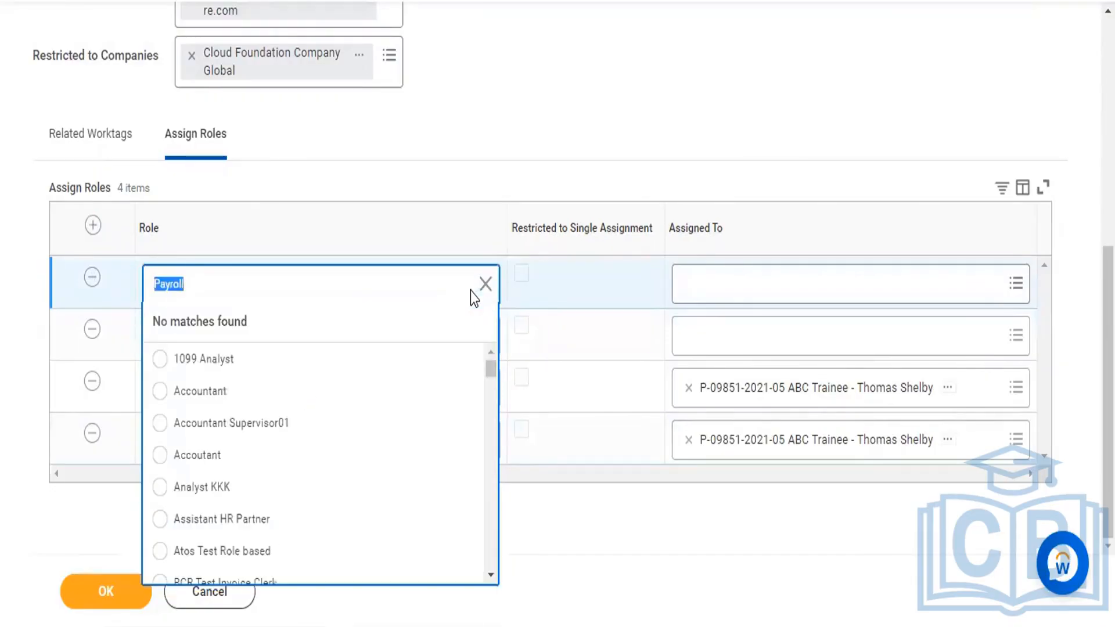
key("BackSpace")
left_click(262, 430)
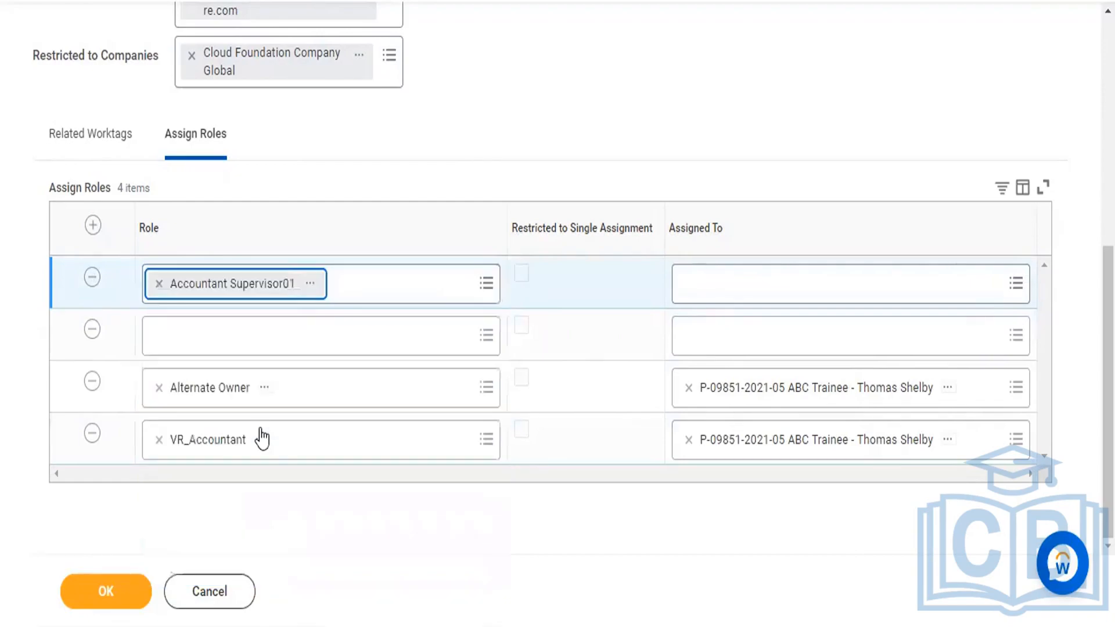
left_click(158, 284)
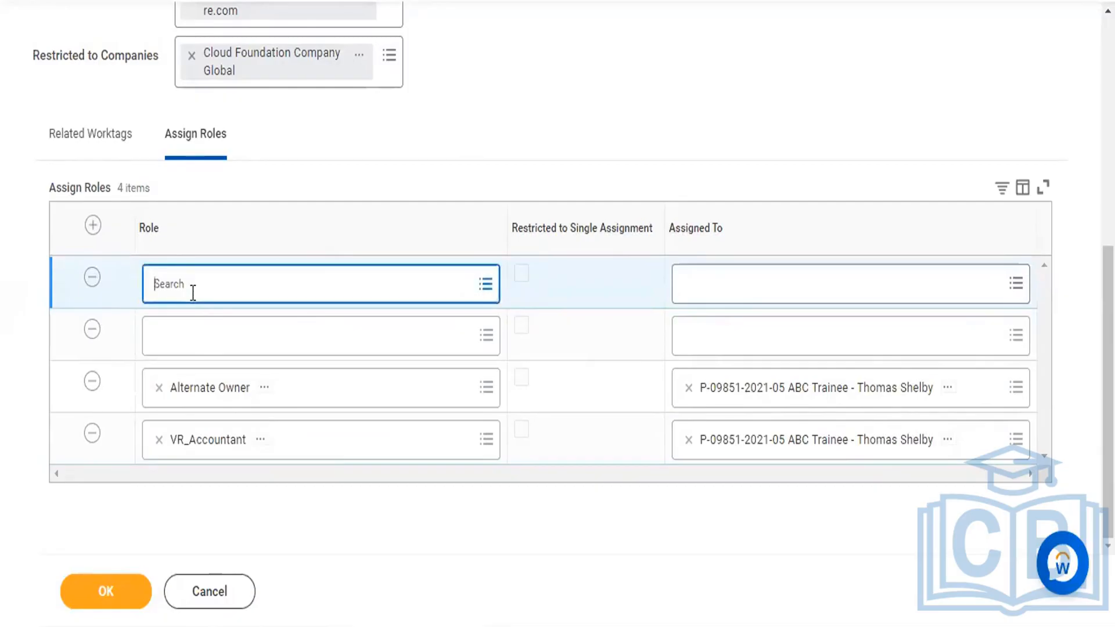
Step: Search the roles for "Pay", then choose Accountant from the full role list for the first new row
type("Pay")
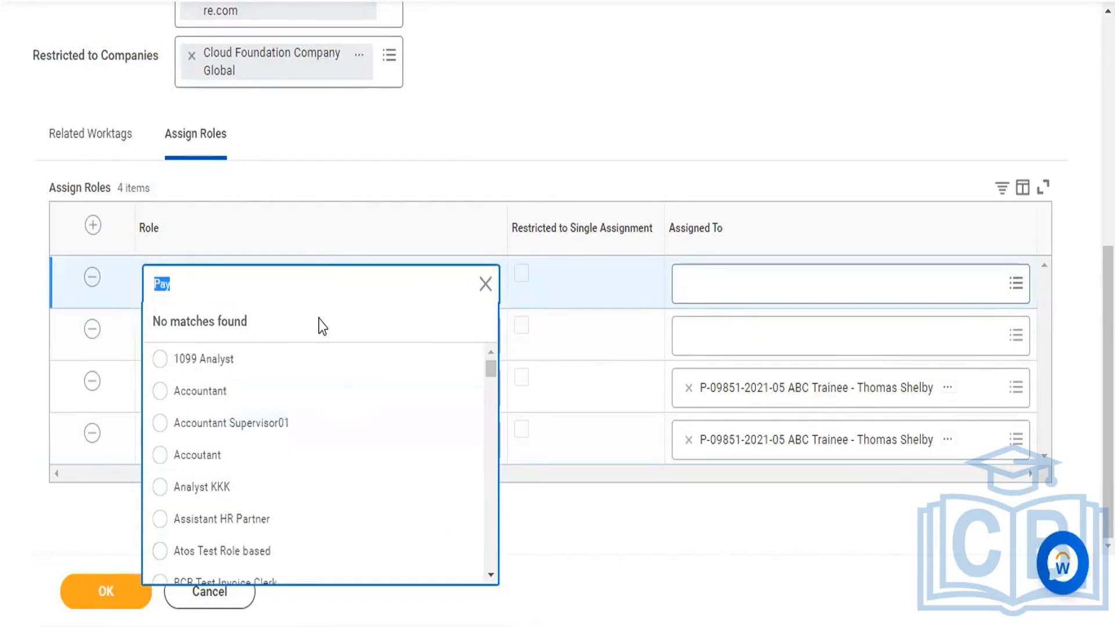
key("BackSpace")
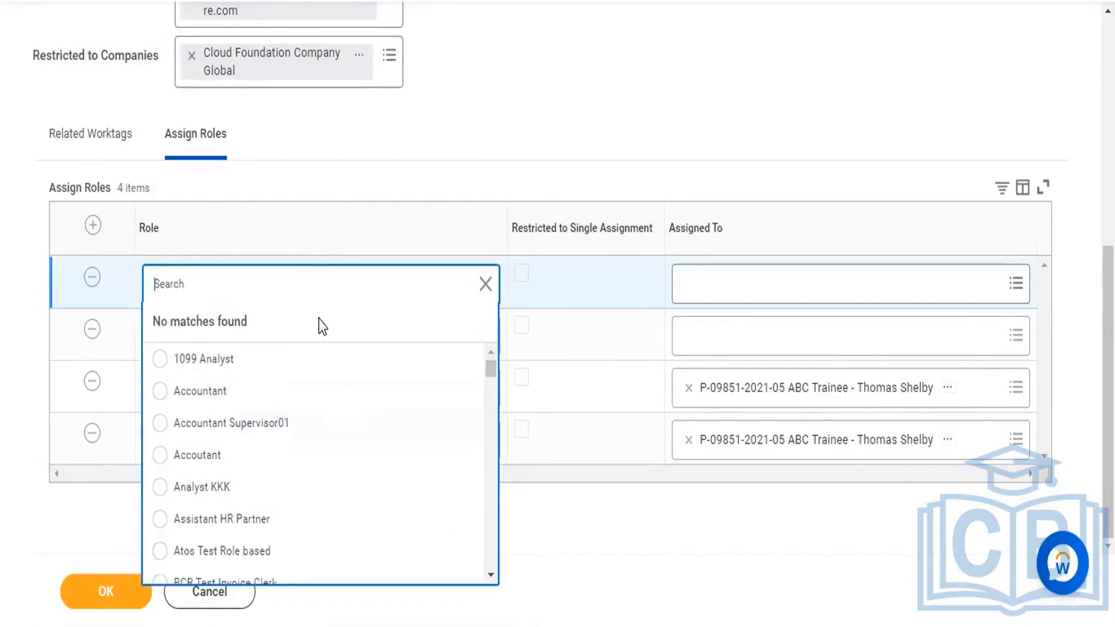
left_click(163, 392)
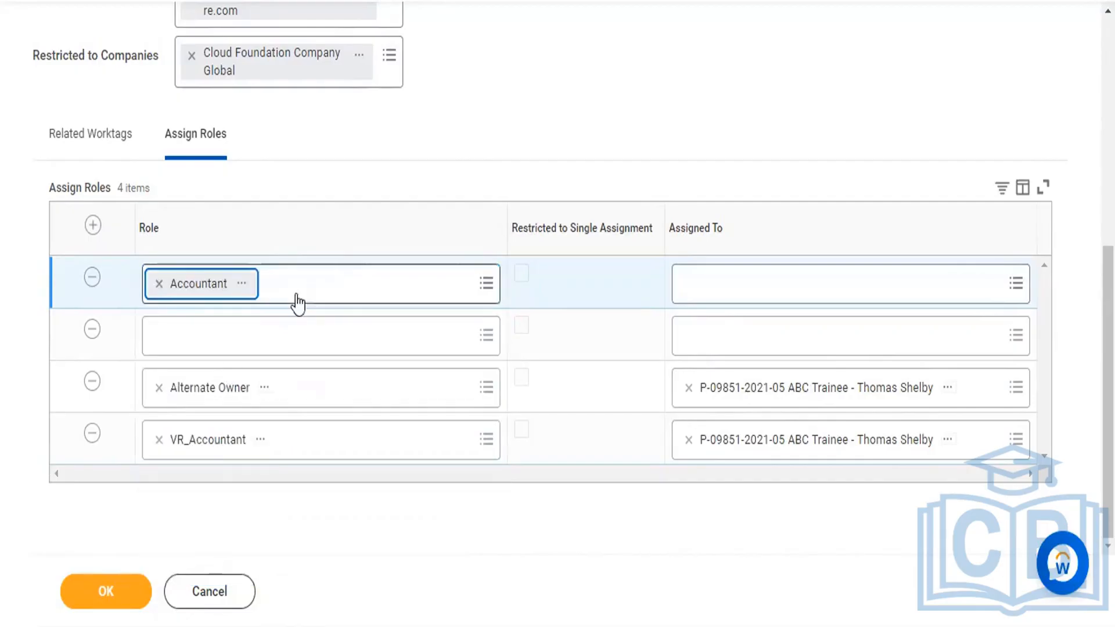
Step: Set the second new row's role to Finance Manager, found by searching for "Fin"
left_click(314, 334)
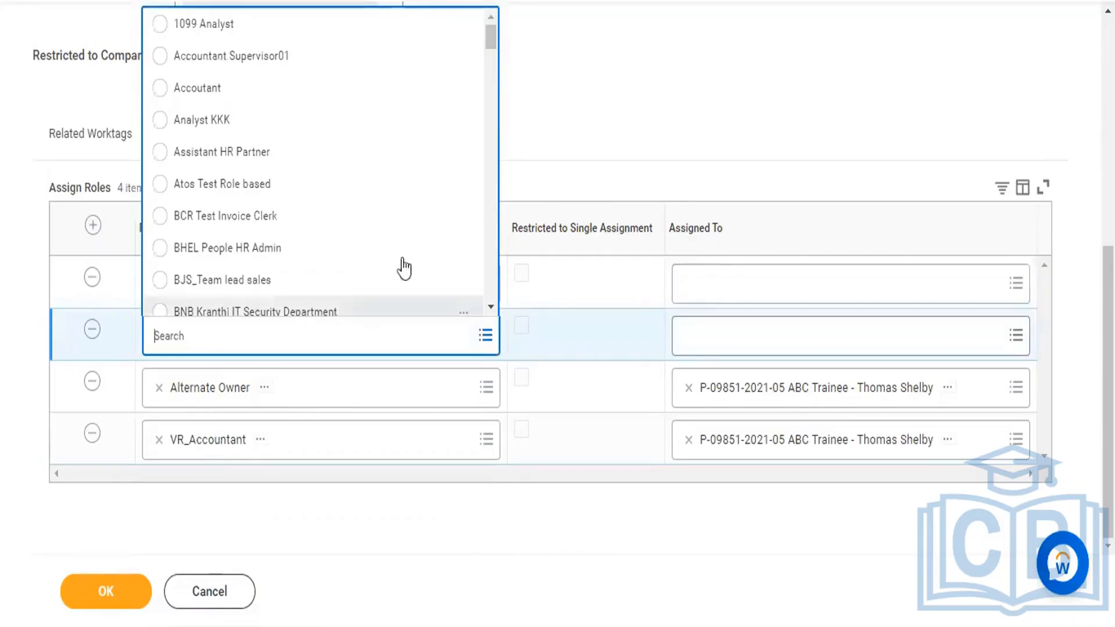
type("Acc")
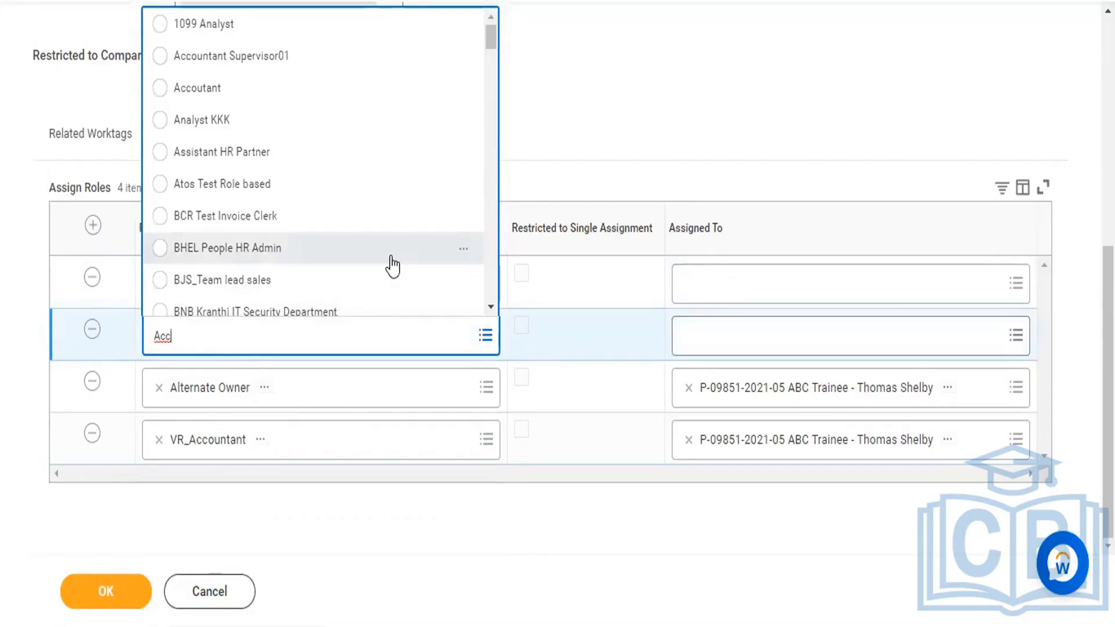
key("BackSpace")
key("BackSpace")
key("BackSpace")
type("Fin")
key("Return")
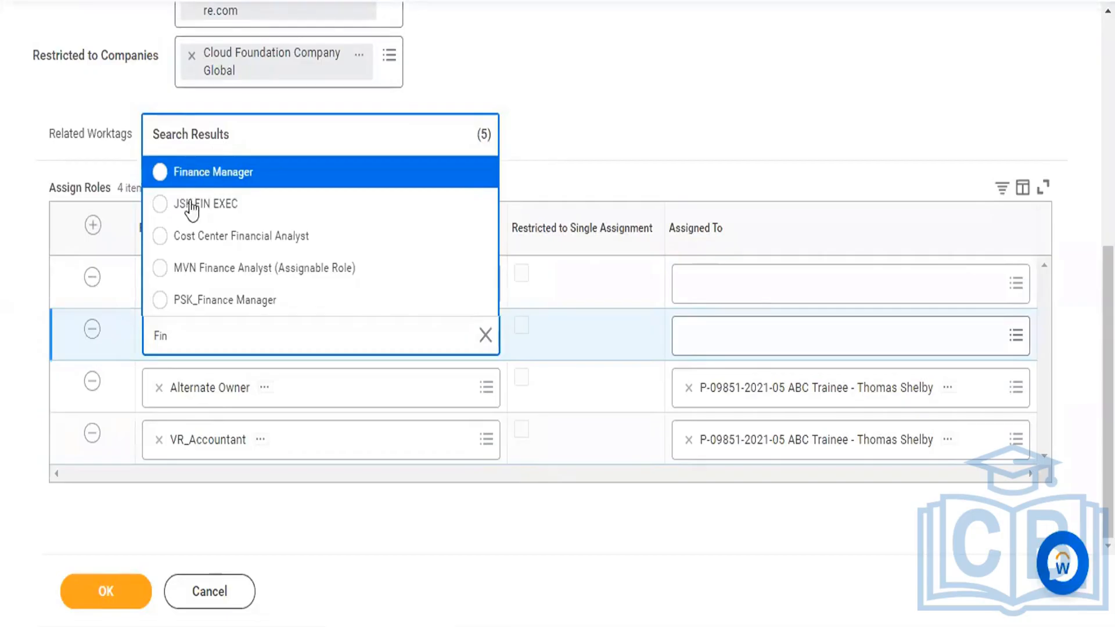
left_click(161, 175)
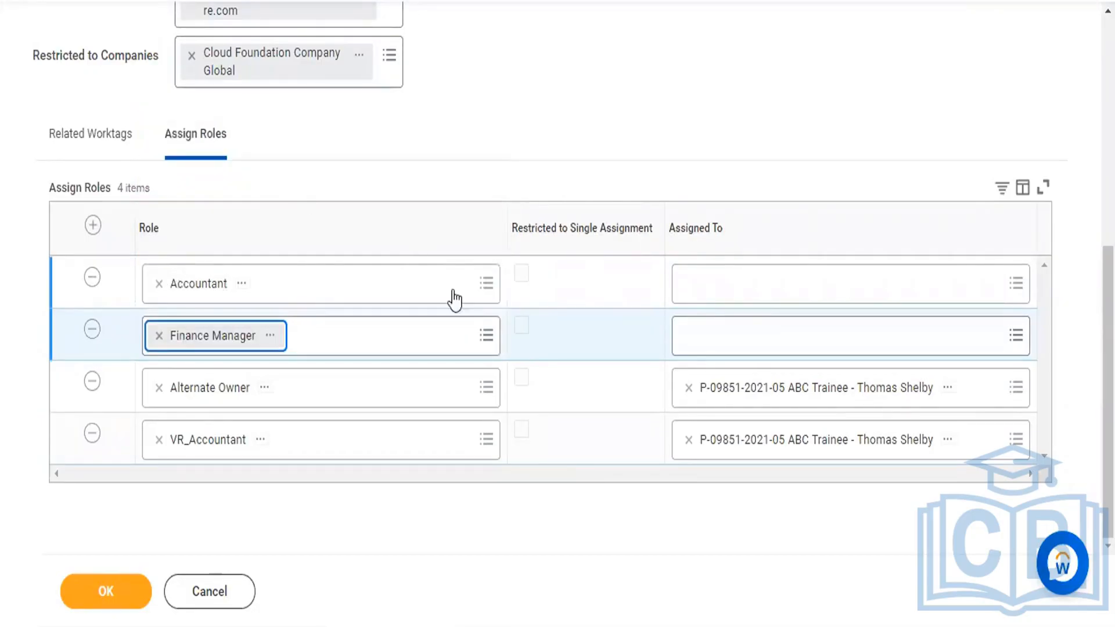
Step: Assign the Accountant role to the holder of the PRINCIPAL position, found by searching for part of the worker's name
left_click(1015, 298)
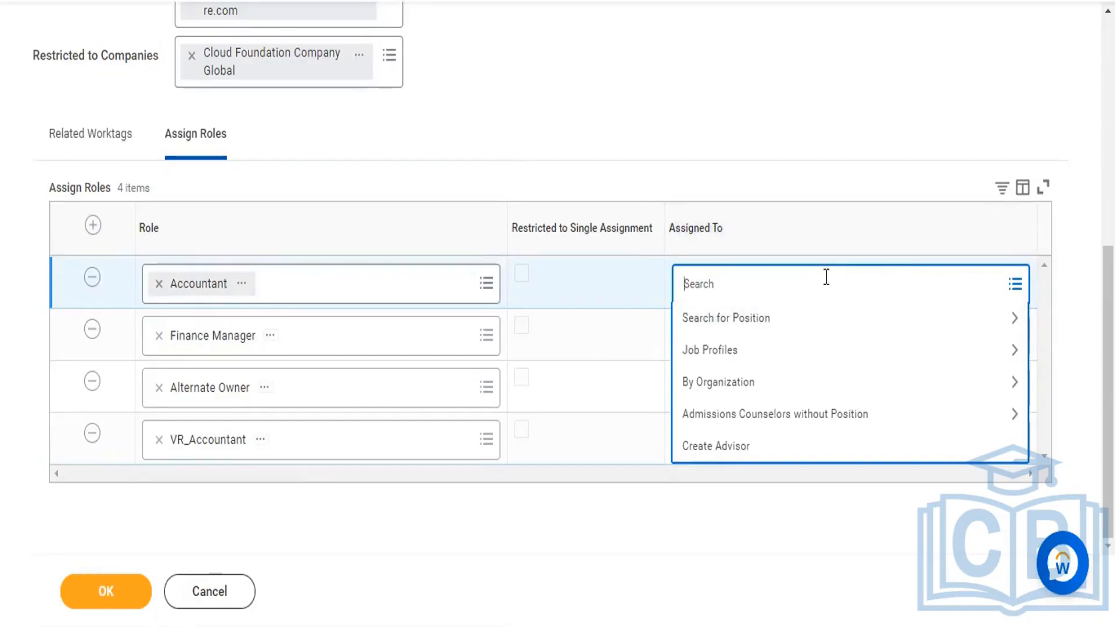
type("Tho")
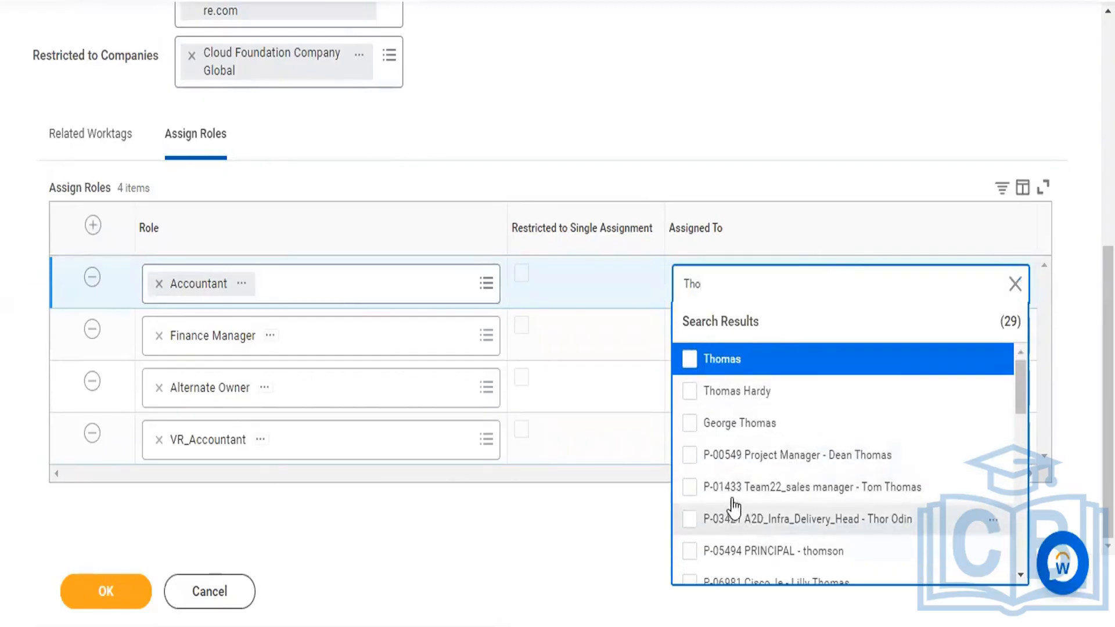
scroll(737, 500, "down", 3)
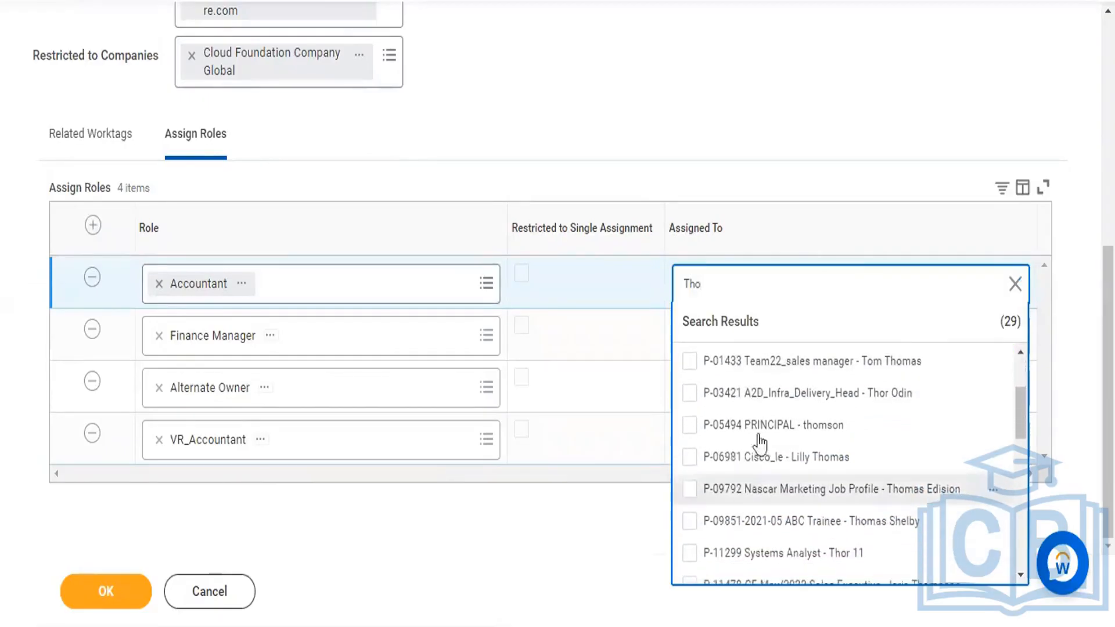
left_click(691, 429)
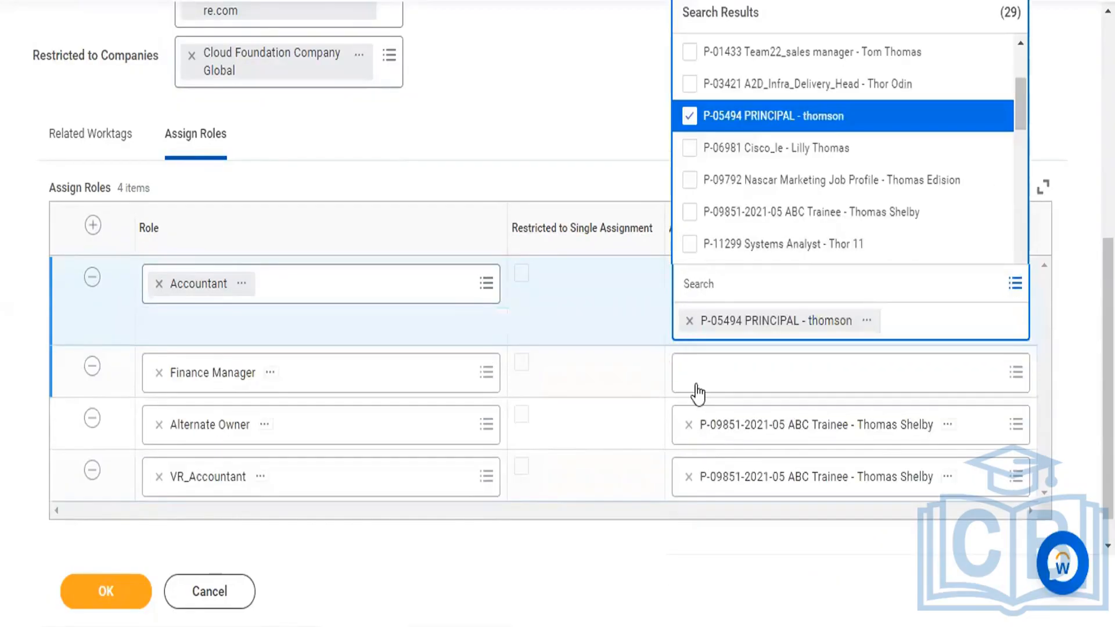
left_click(700, 384)
left_click(701, 387)
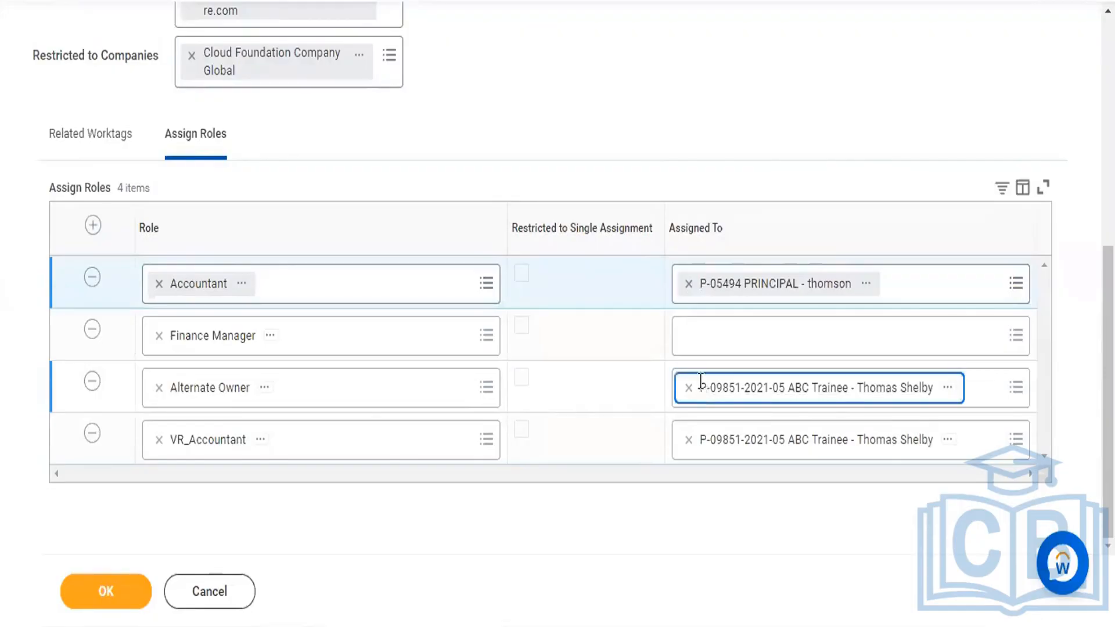
Step: Assign the Finance Manager role to the ABC Trainee position holder, found by searching for the worker's first name
left_click(697, 332)
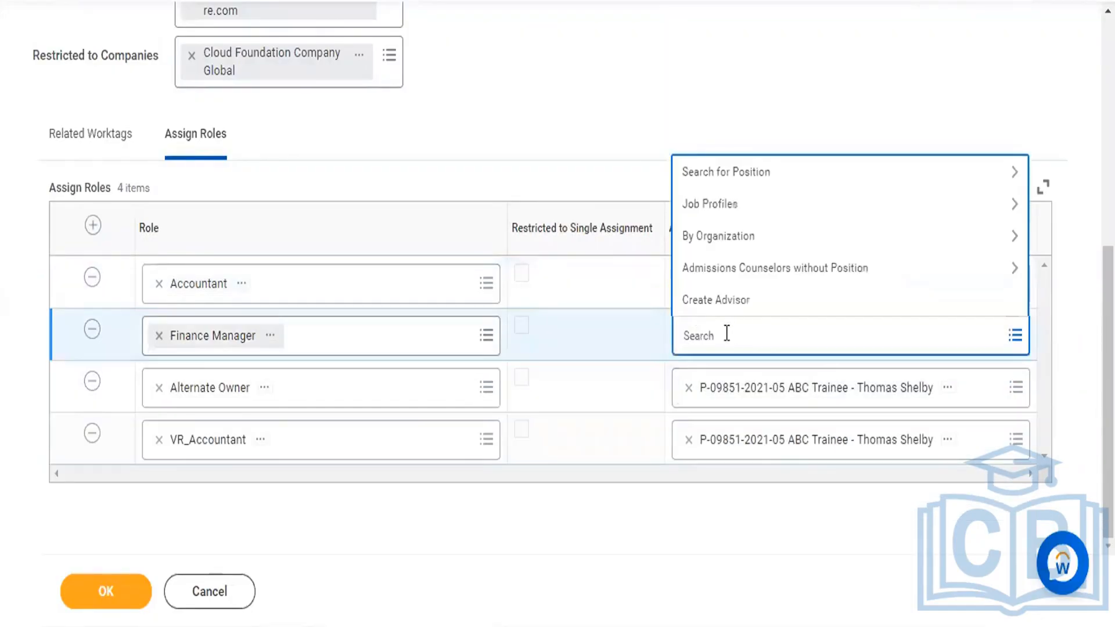
type("T")
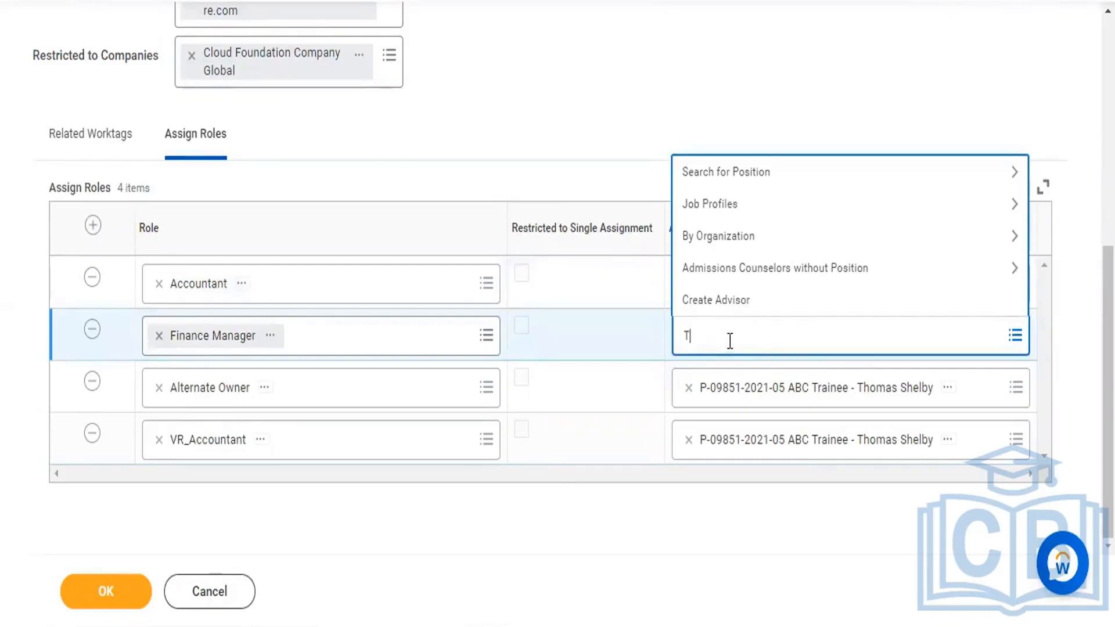
type("homas")
key("Return")
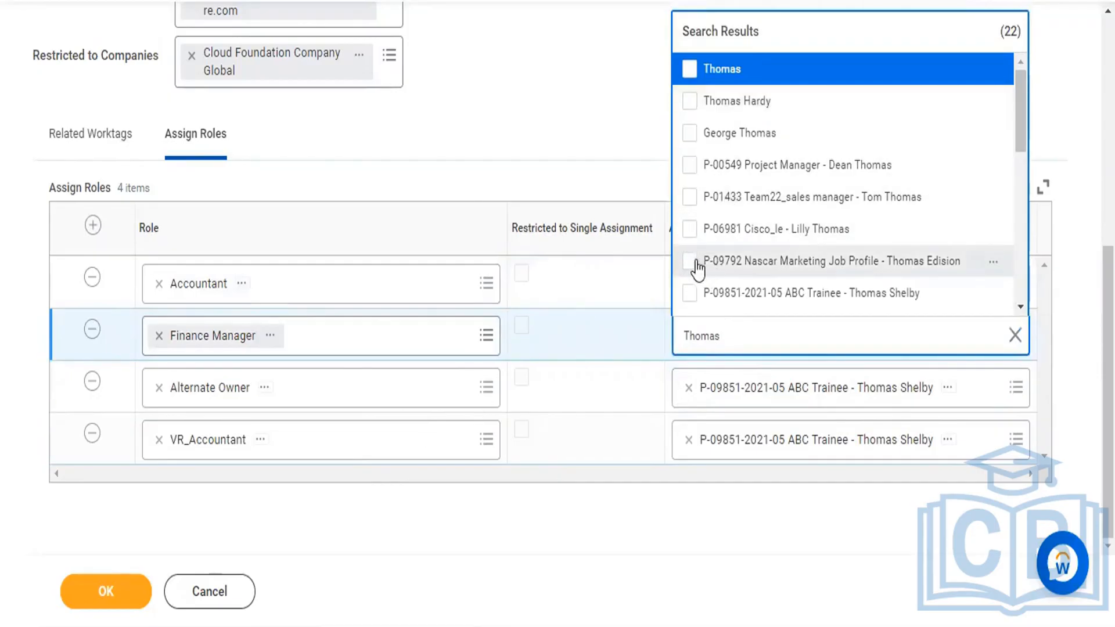
left_click(690, 294)
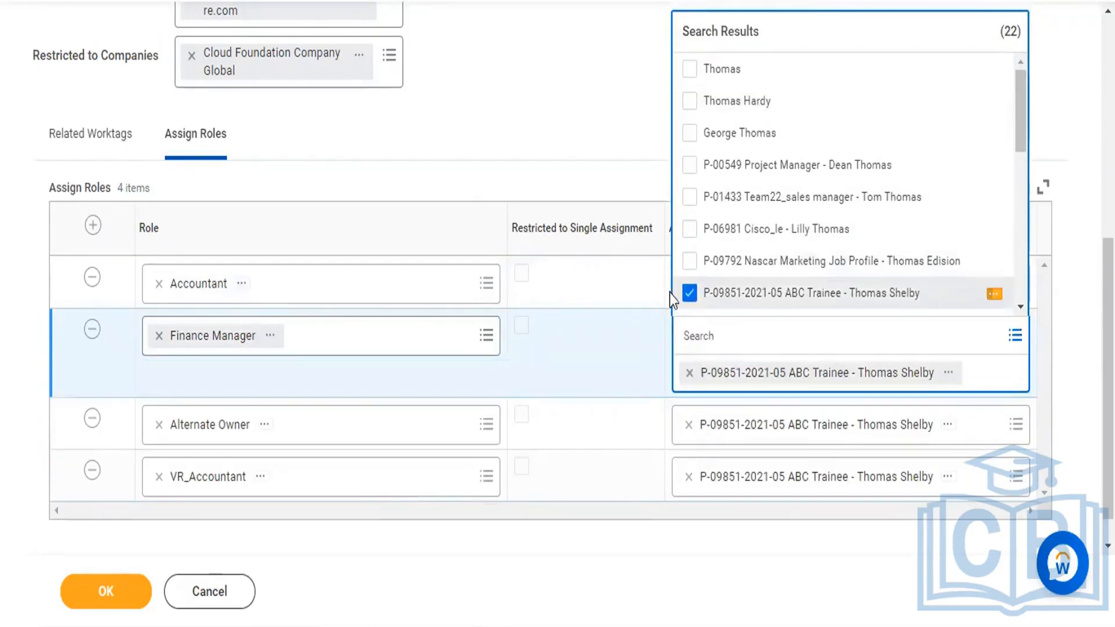
left_click(572, 233)
left_click(572, 232)
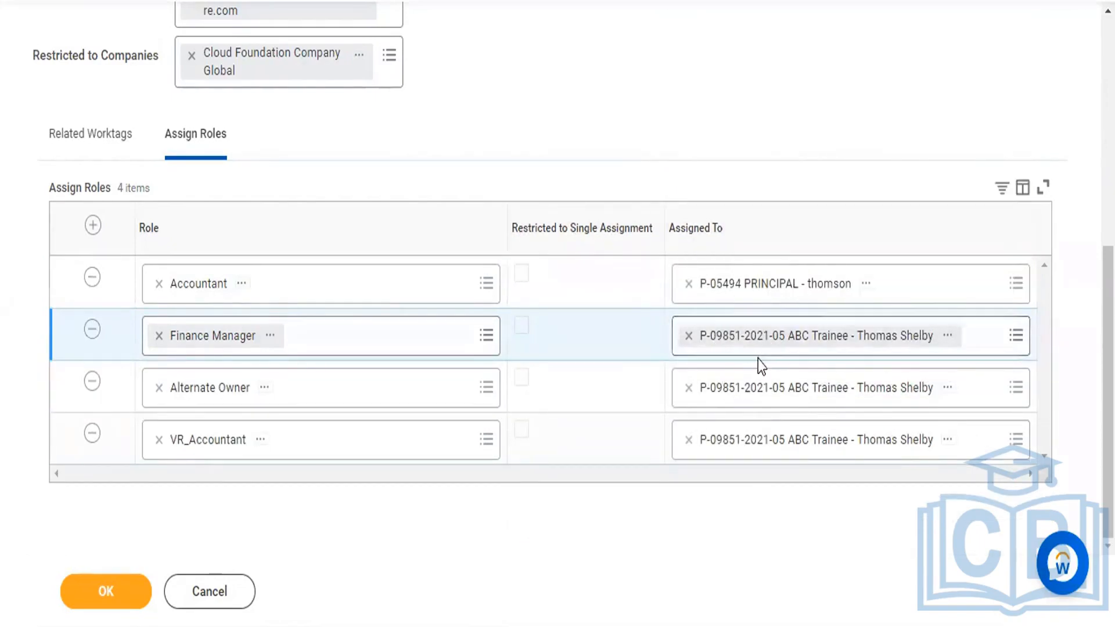
Step: Review the completed role assignments and the cost center's general details, including its code
scroll(776, 78, "up", 7)
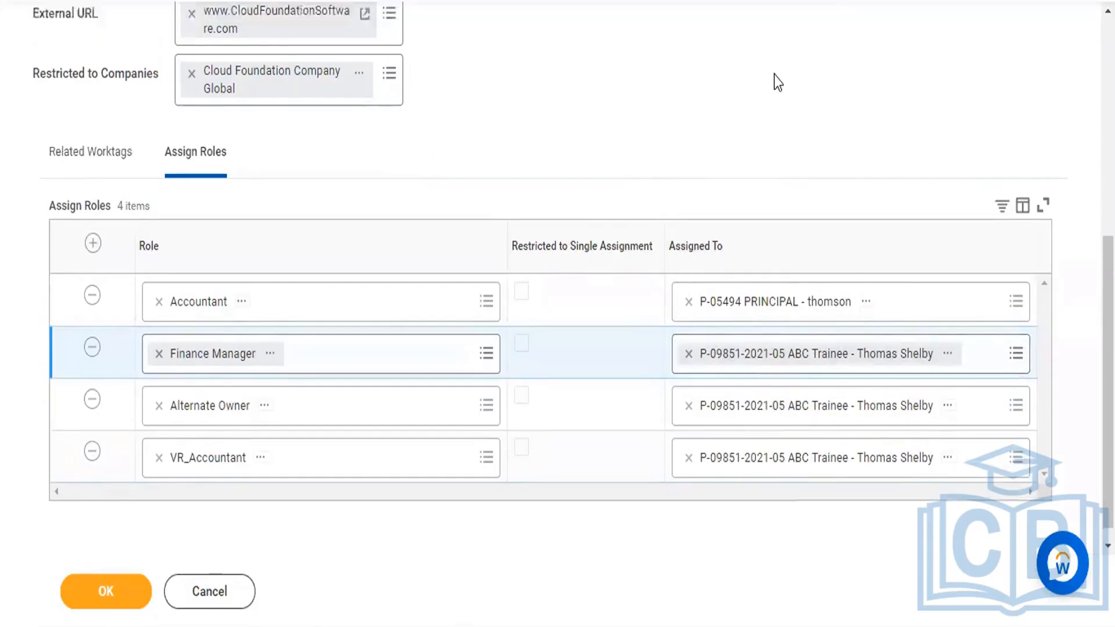
scroll(775, 75, "down", 7)
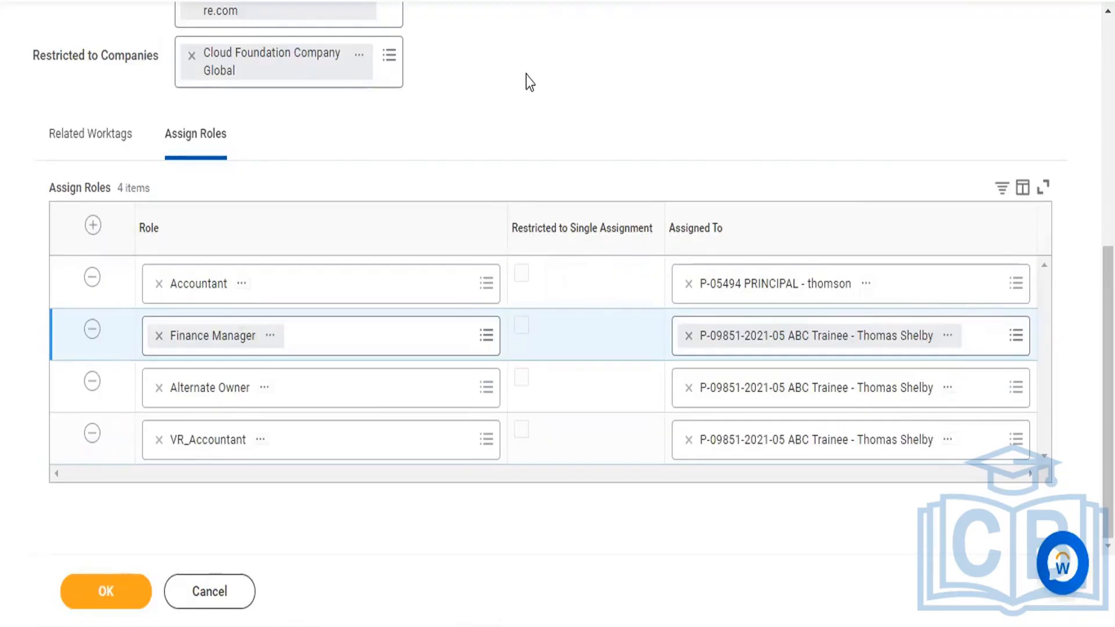
scroll(529, 81, "up", 6)
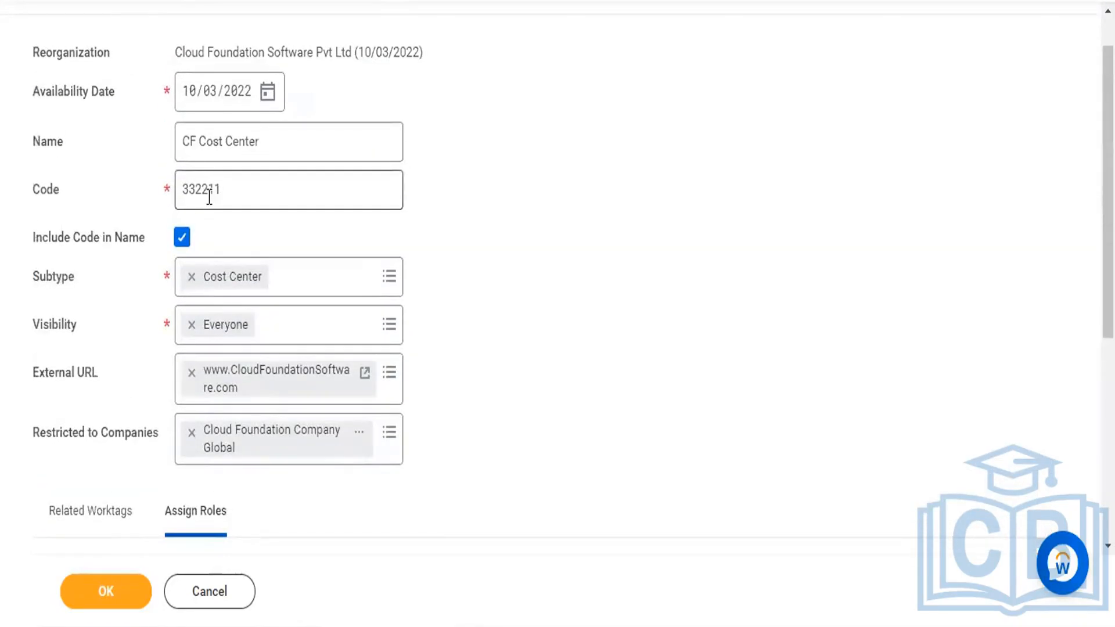
double_click(209, 196)
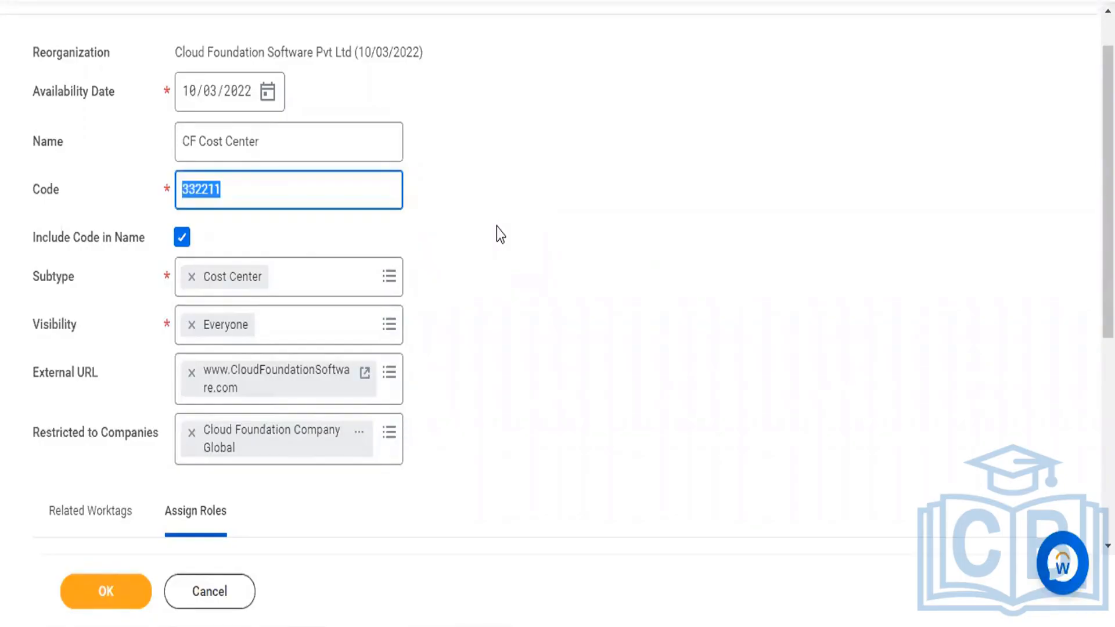
scroll(497, 227, "up", 1)
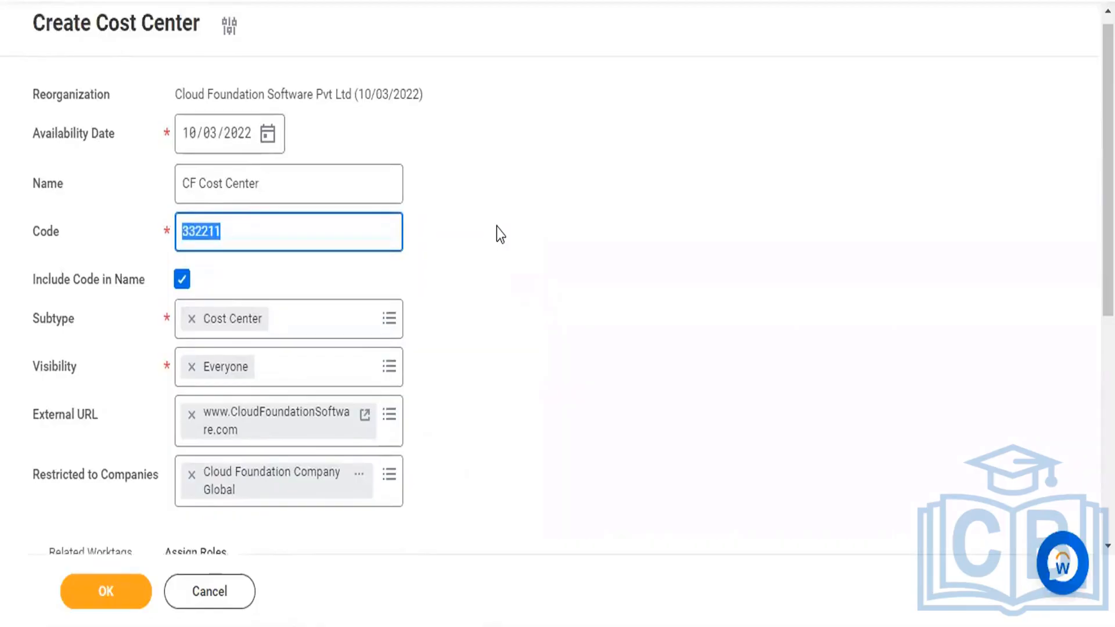
Step: Review the cost center's general details, assigned roles and related worktags before submission
scroll(497, 228, "up", 1)
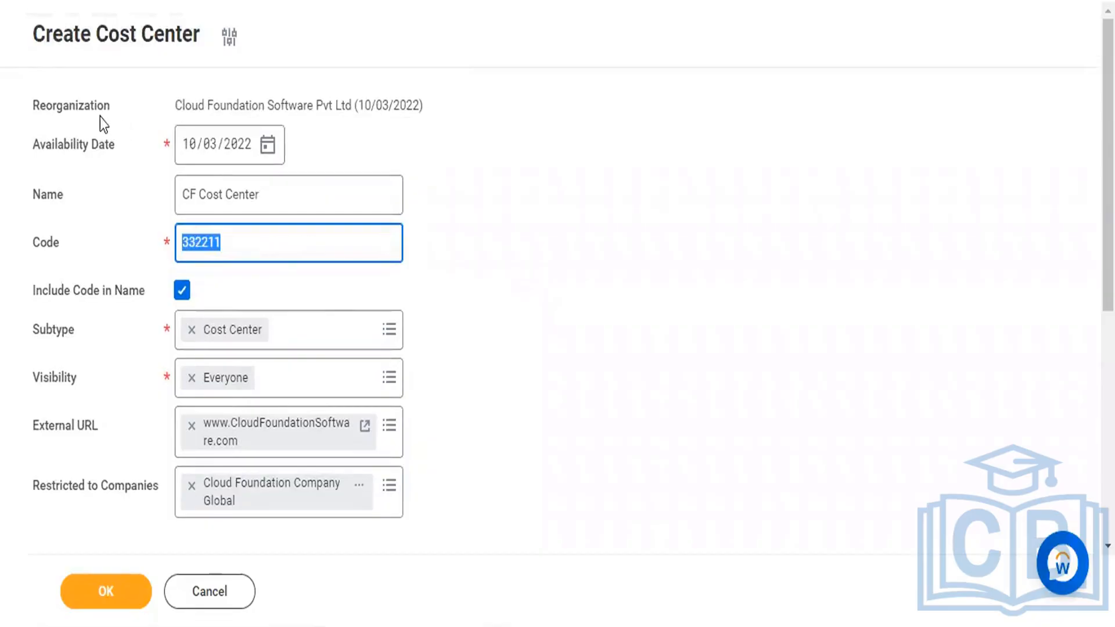
scroll(248, 323, "down", 7)
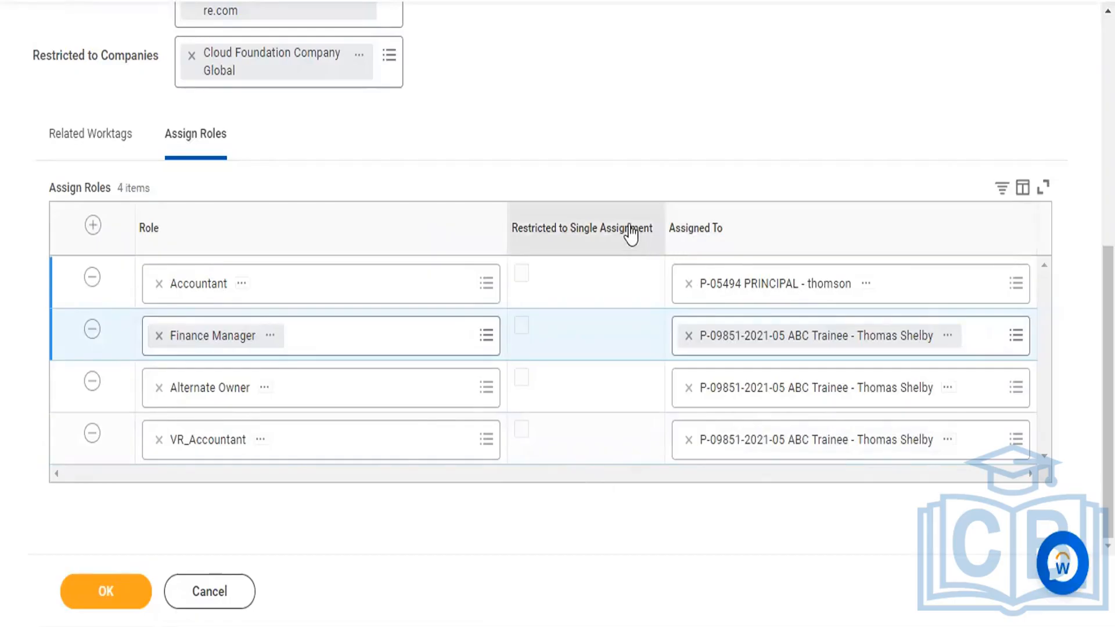
scroll(631, 233, "up", 3)
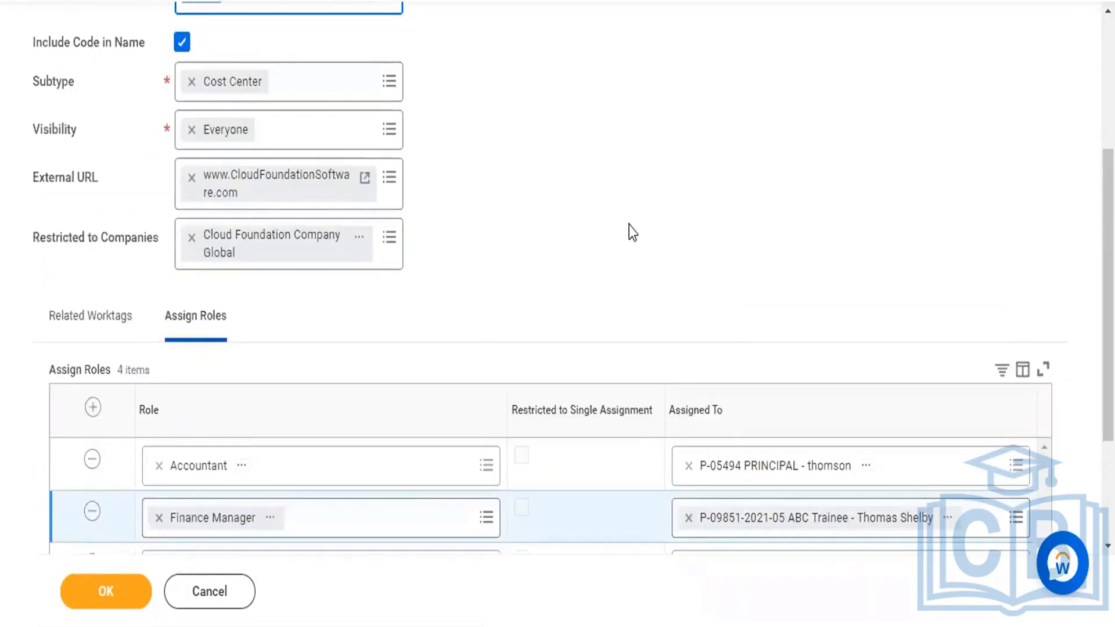
scroll(629, 225, "up", 4)
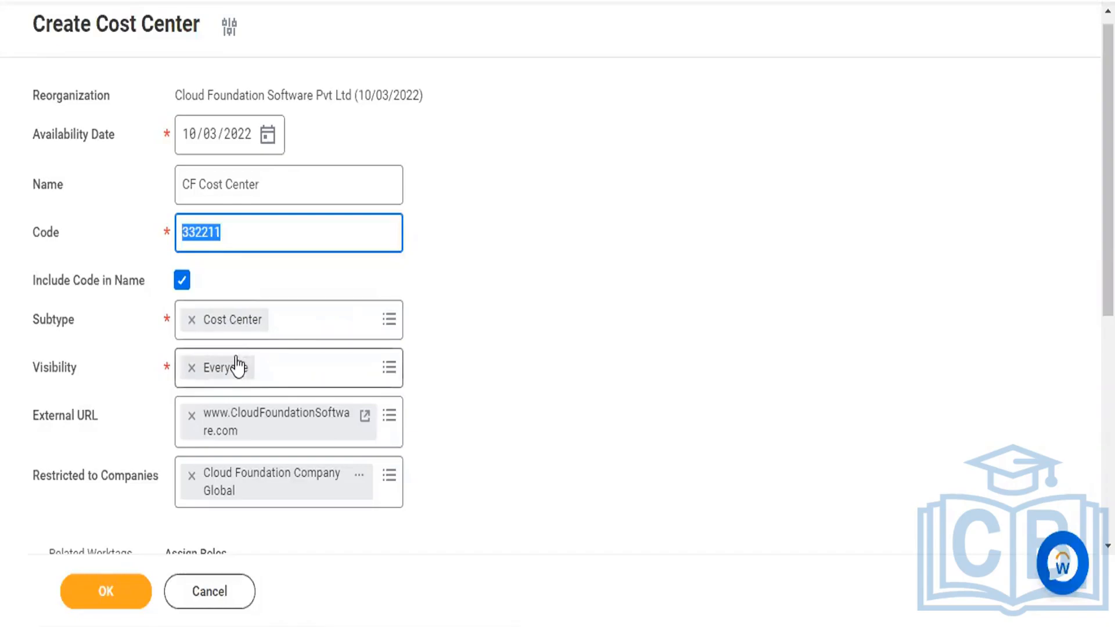
scroll(199, 366, "down", 2)
scroll(279, 378, "down", 2)
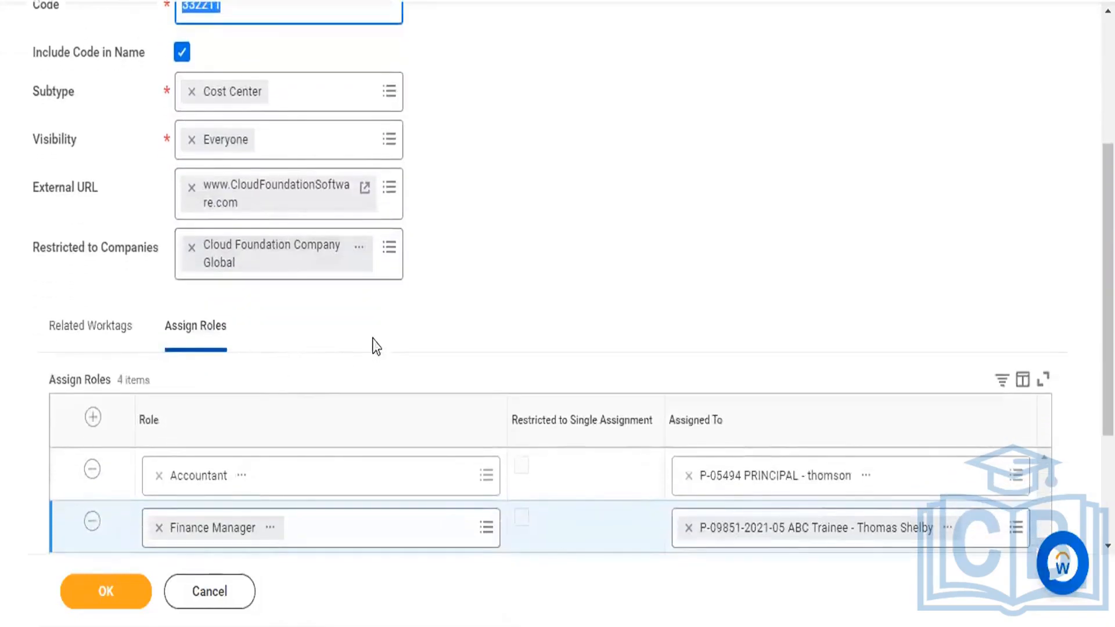
scroll(330, 299, "down", 1)
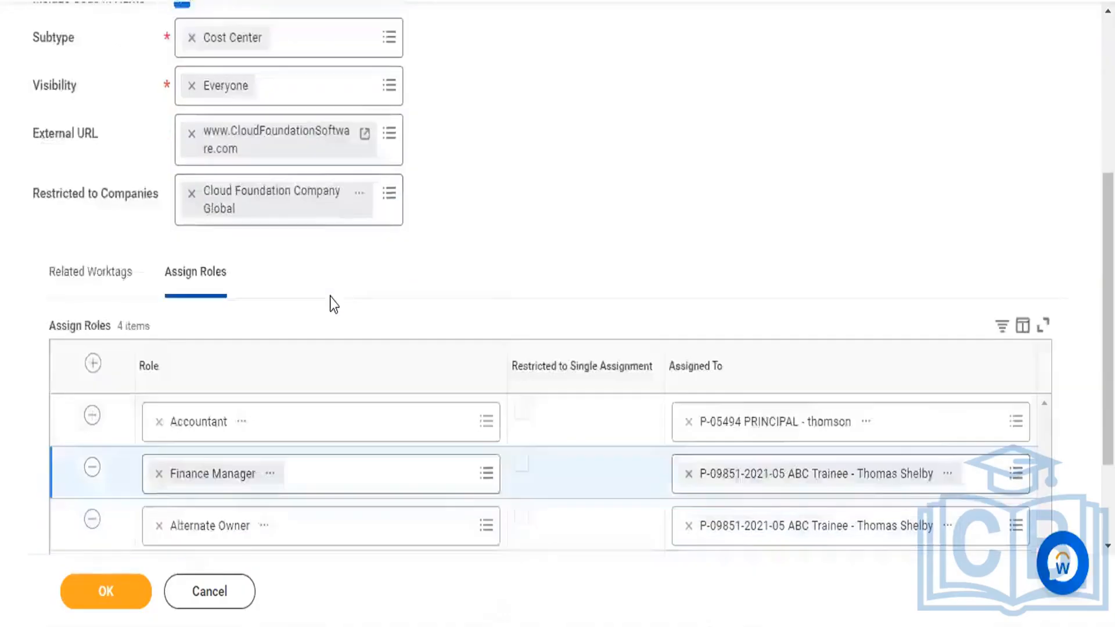
scroll(330, 298, "down", 3)
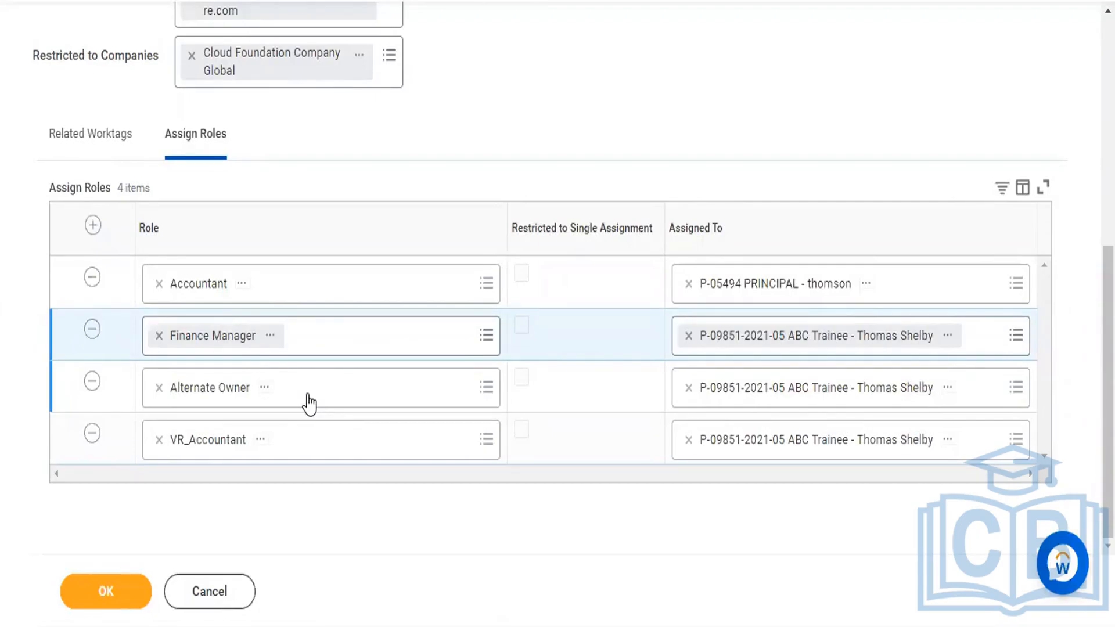
scroll(309, 405, "up", 1)
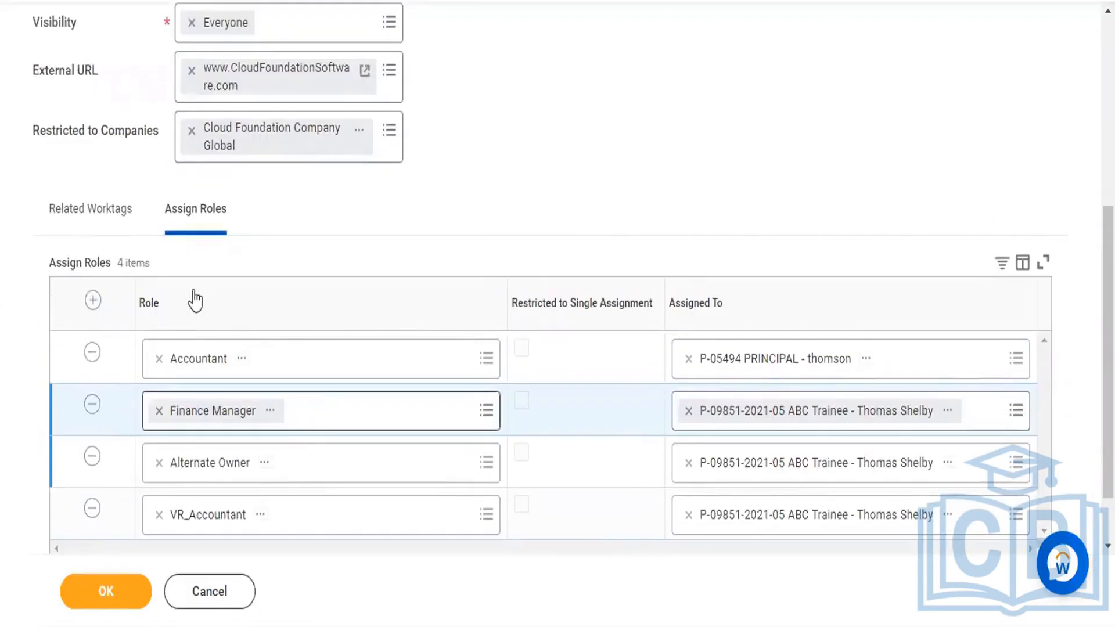
left_click(110, 223)
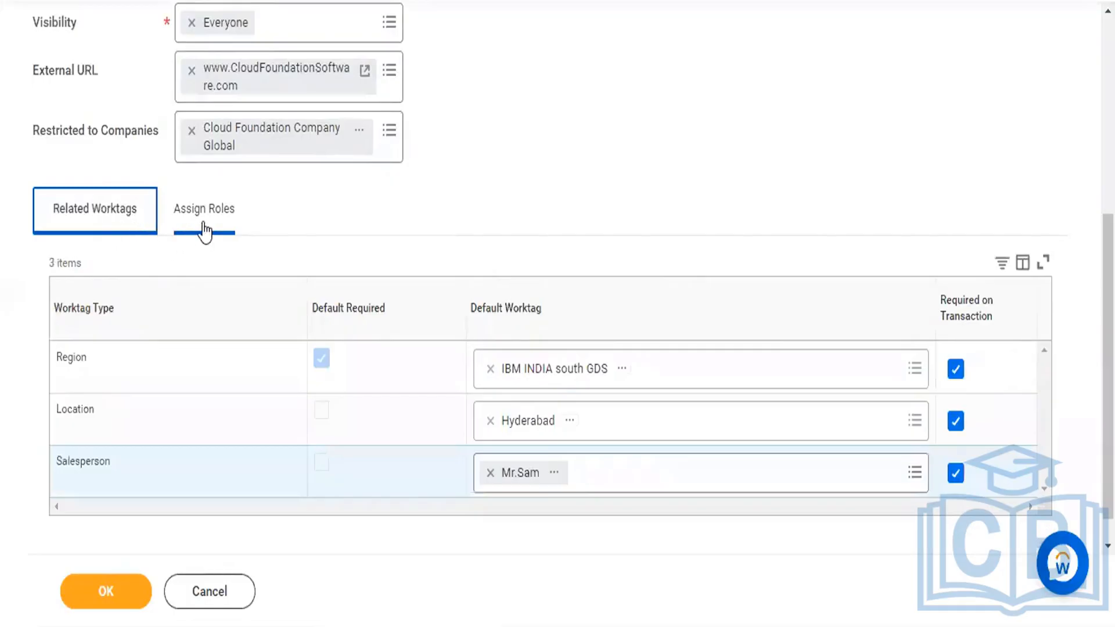
left_click(200, 230)
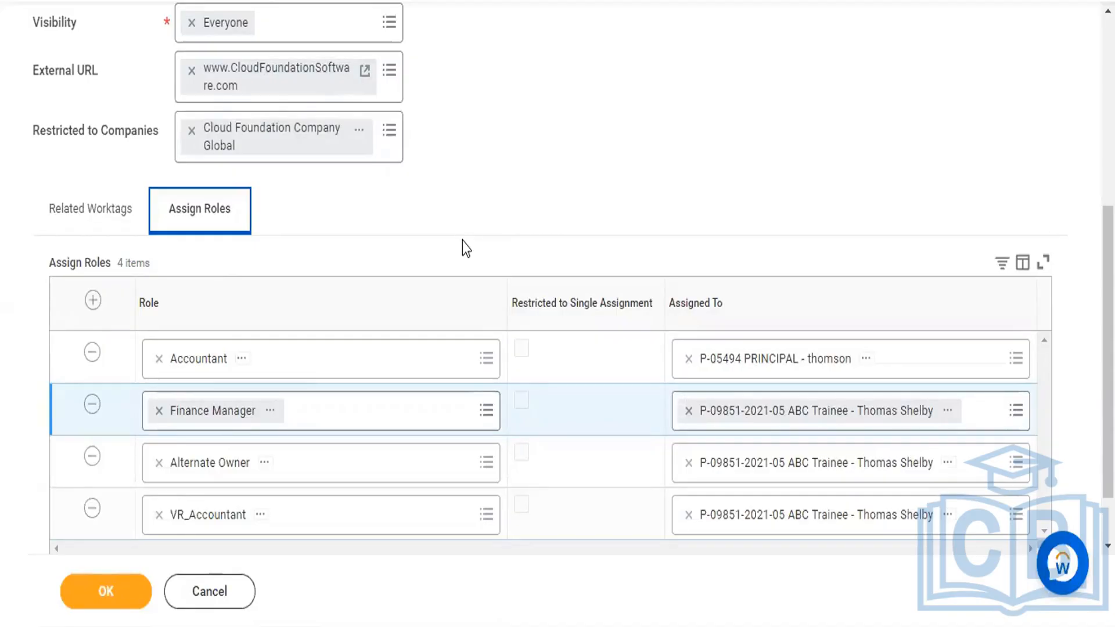
Step: Check the CF Cost Center form from the general details to the role assignments and submit it
scroll(463, 241, "up", 6)
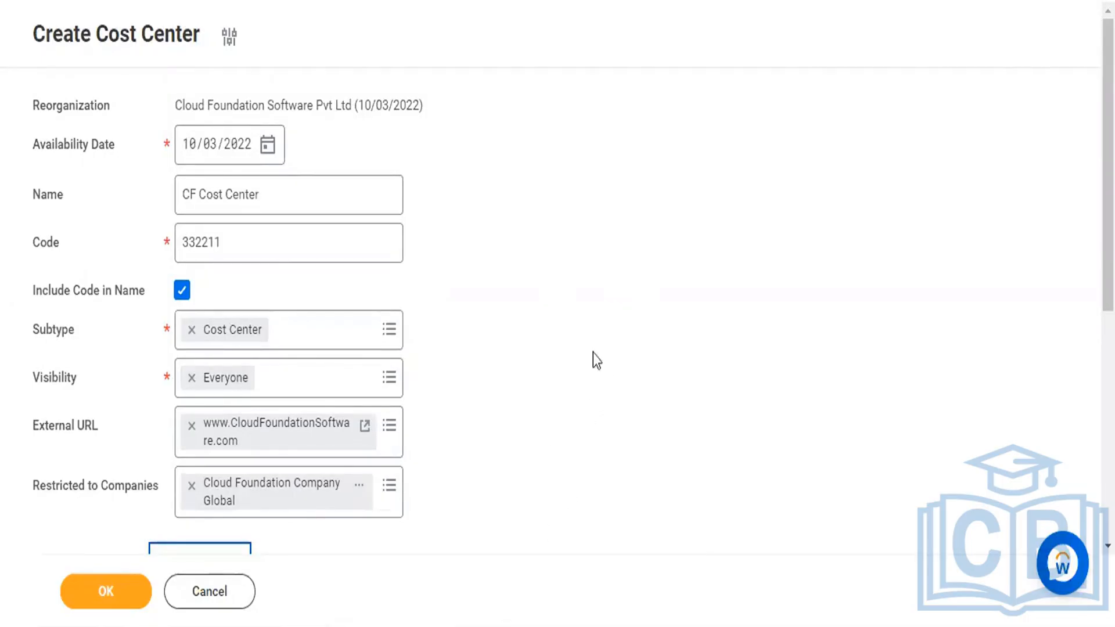
scroll(581, 353, "down", 4)
scroll(582, 353, "down", 3)
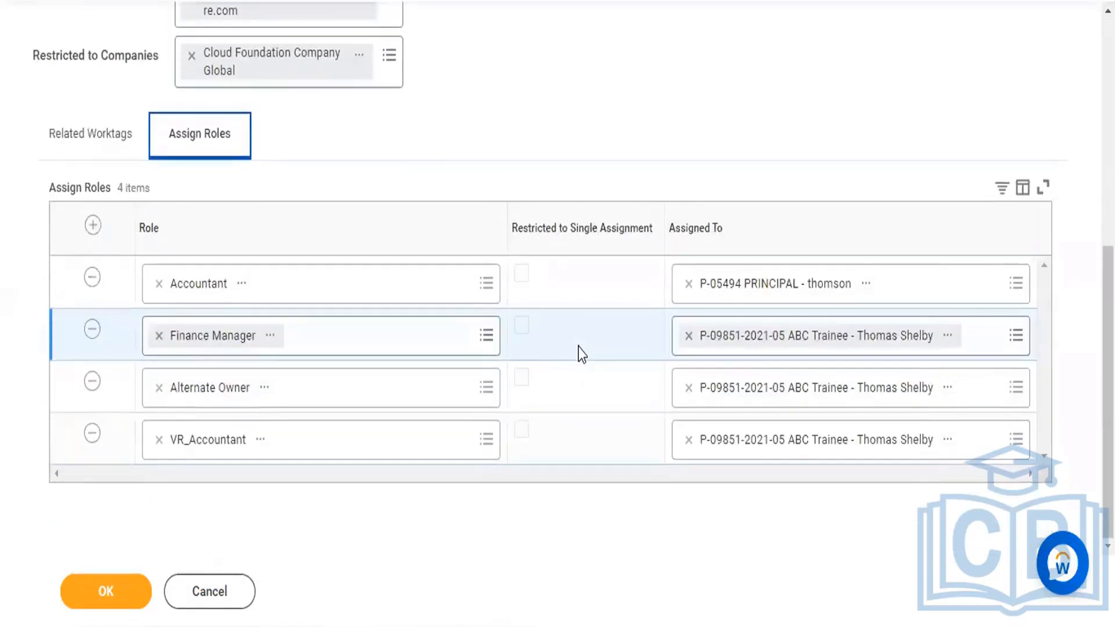
left_click(92, 587)
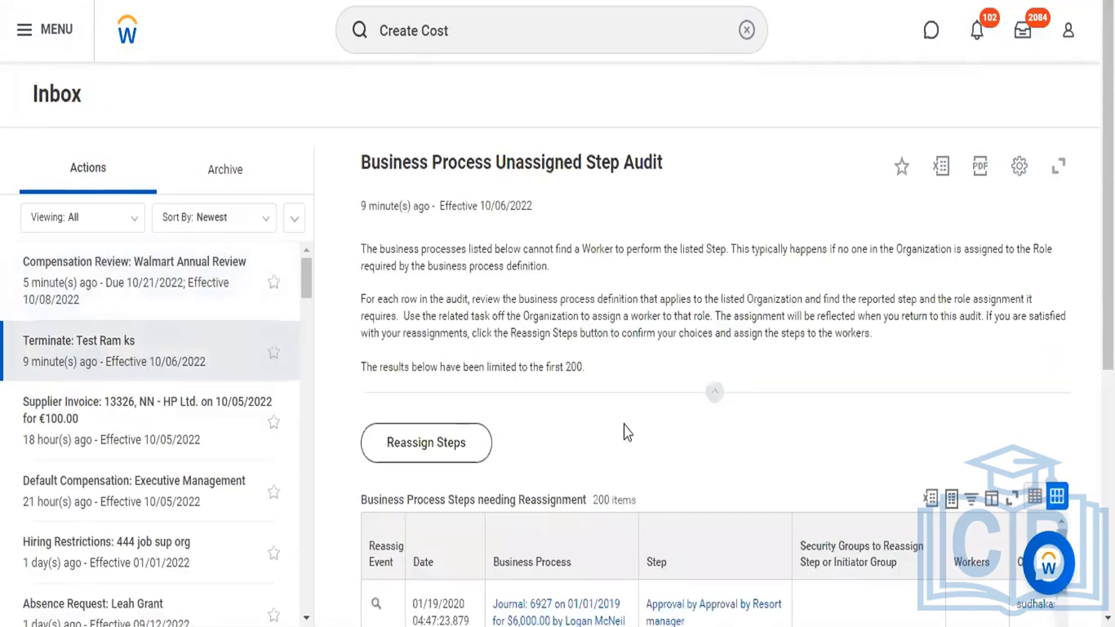
Step: Export the Business Process Steps needing Reassignment table to Excel, download the file and open it
scroll(624, 427, "down", 5)
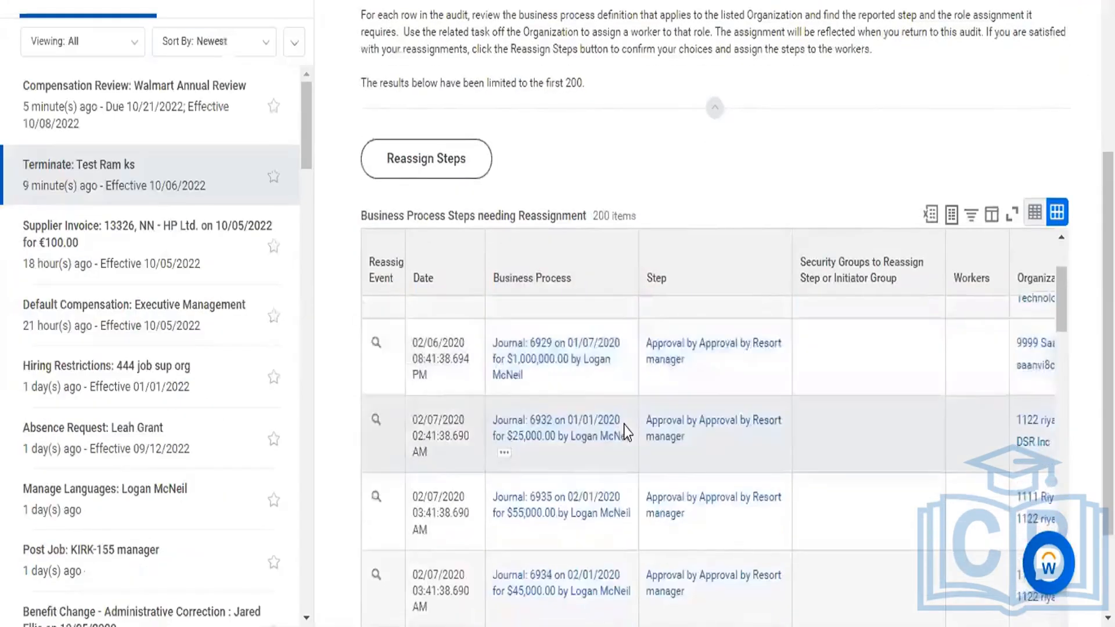
scroll(624, 425, "down", 2)
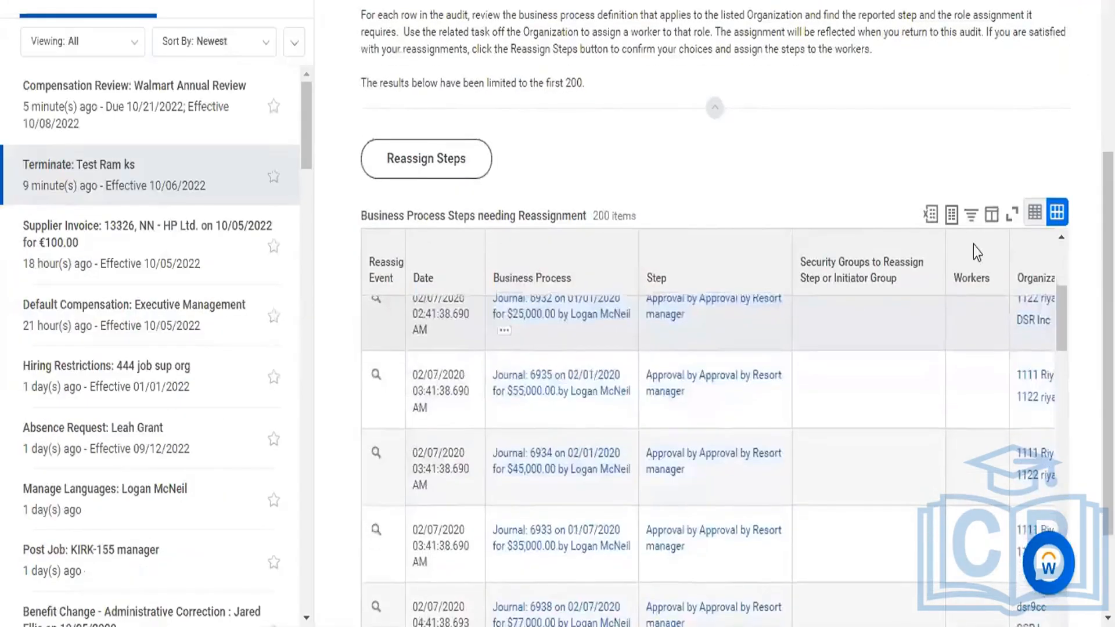
left_click(929, 214)
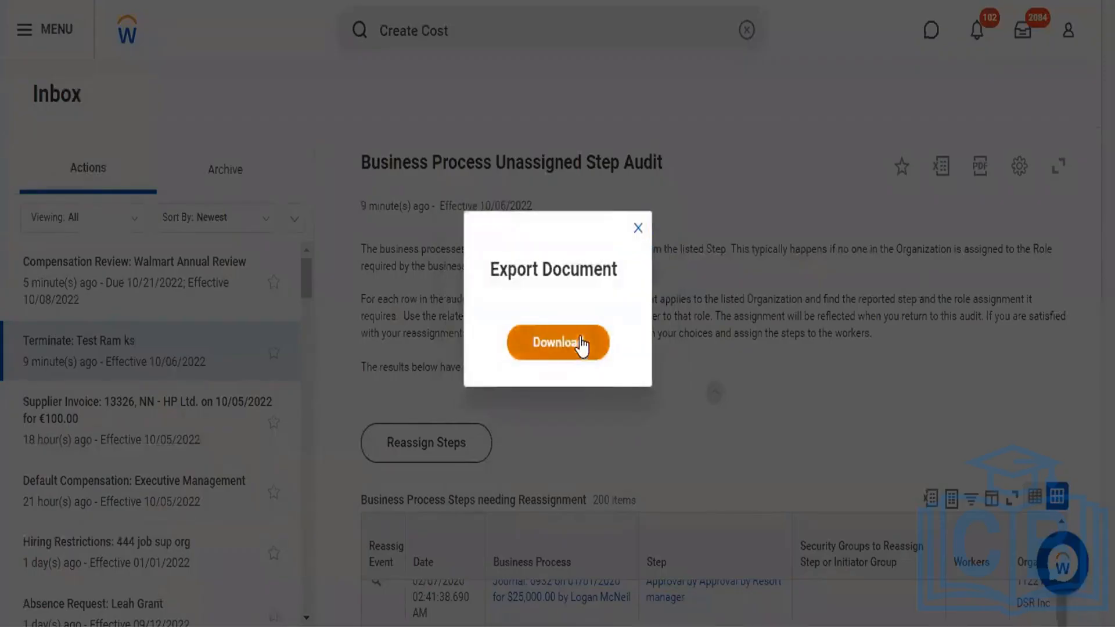
left_click(579, 346)
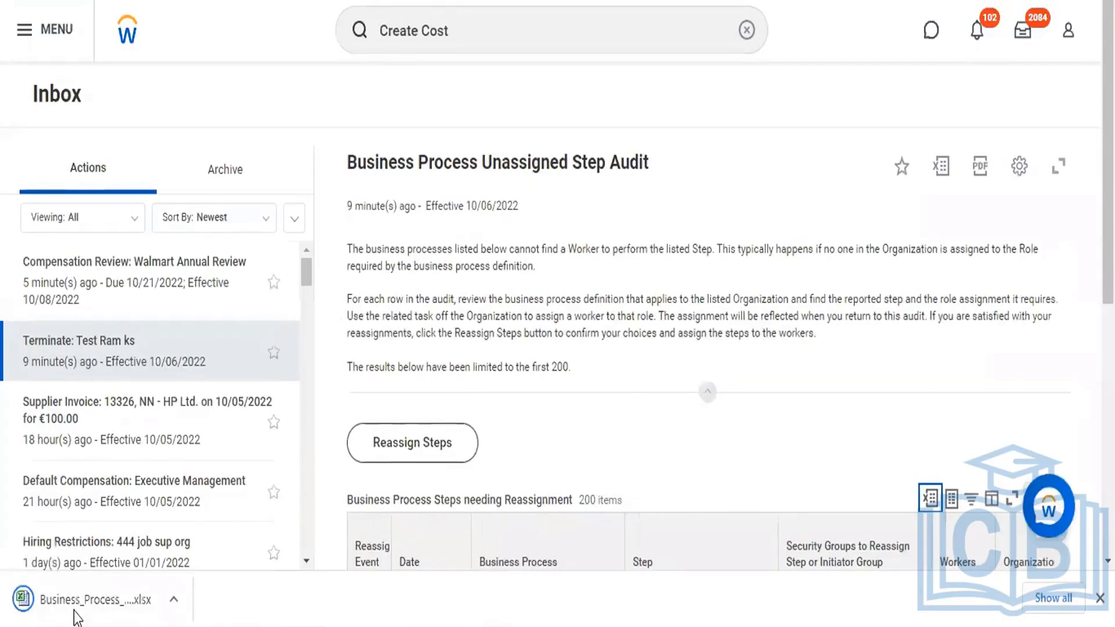
left_click(76, 611)
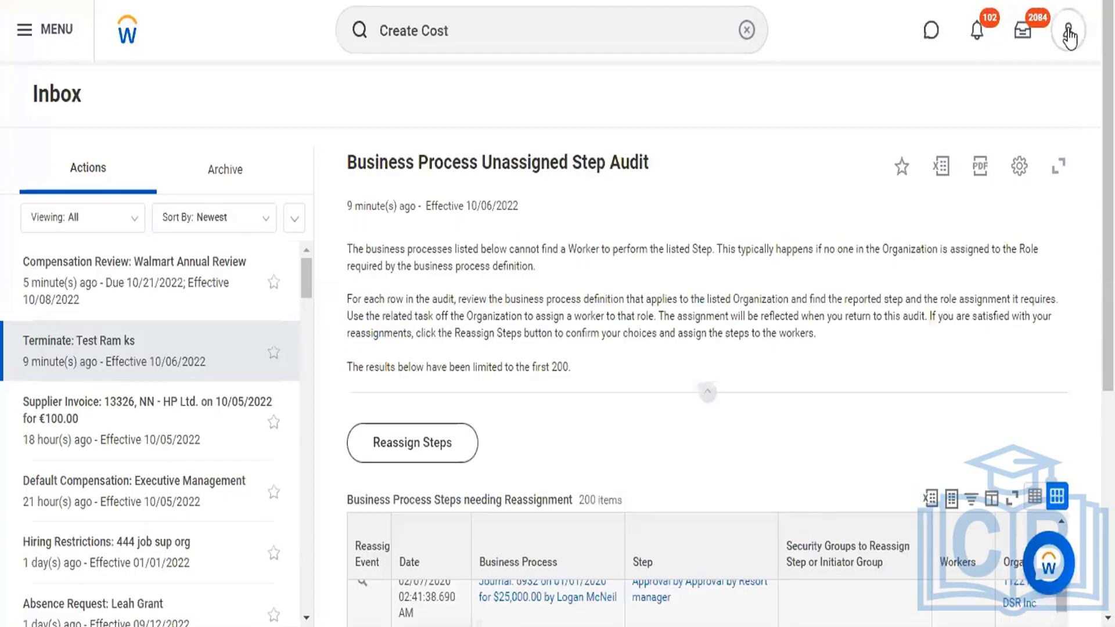
Step: Open the Drive of the signed-in account and examine its file list and the contents of the folder named Folder
left_click(1067, 32)
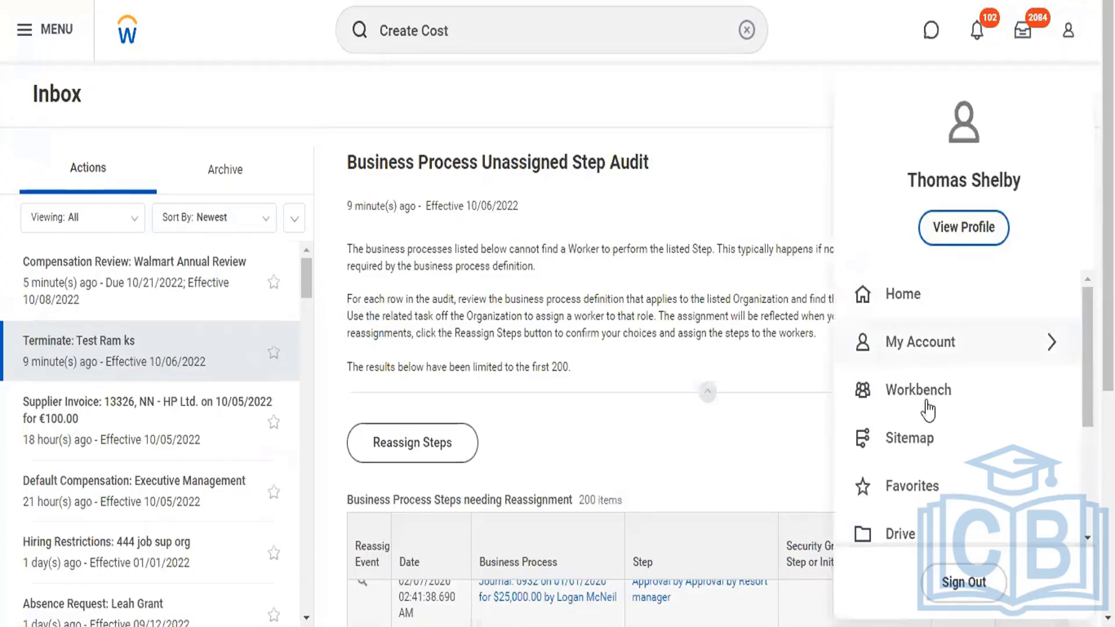
scroll(917, 438, "down", 3)
left_click(892, 331)
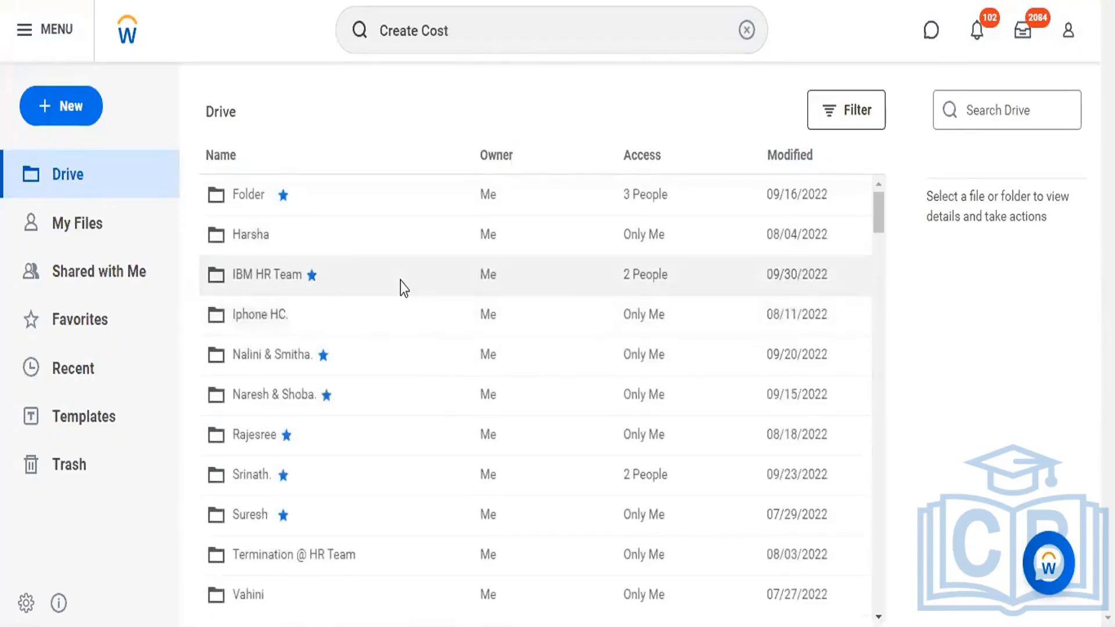
scroll(399, 281, "down", 15)
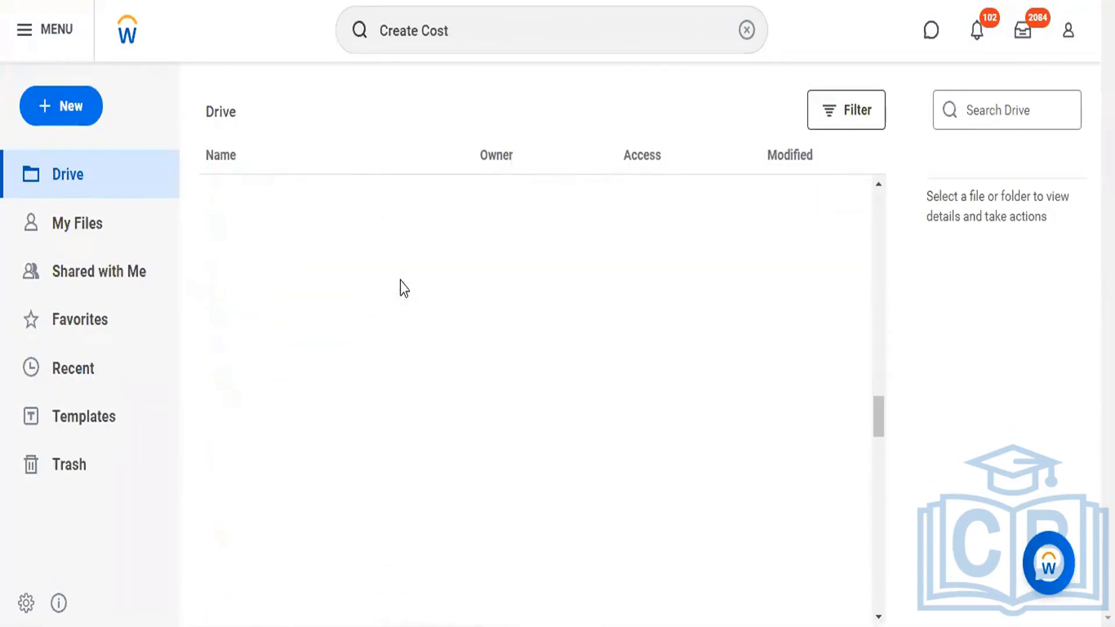
scroll(401, 281, "up", 20)
scroll(400, 281, "up", 5)
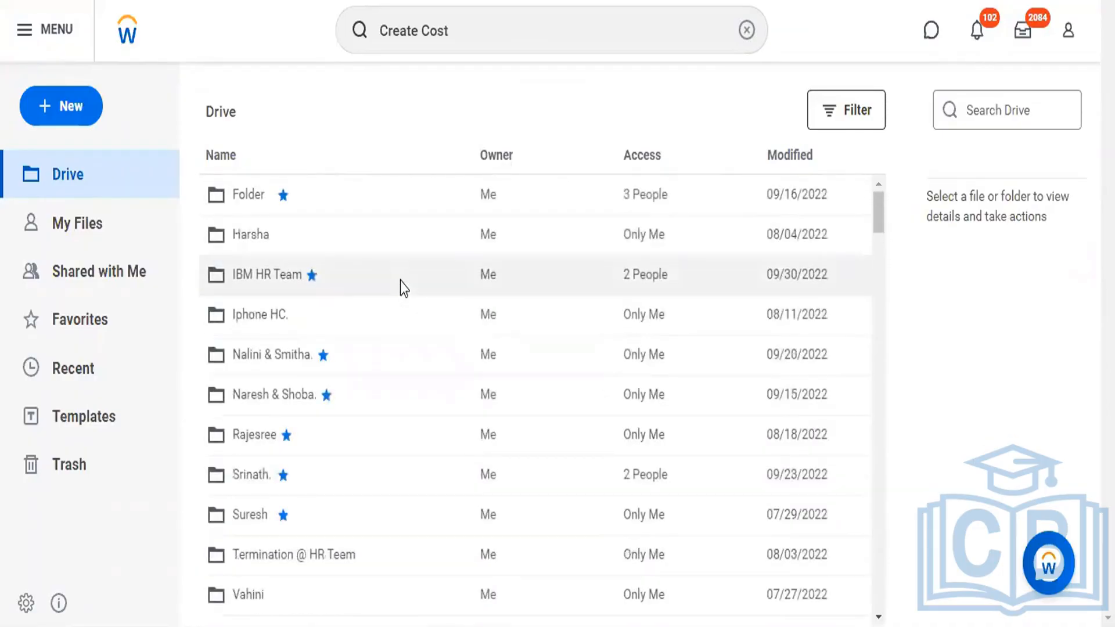
double_click(347, 217)
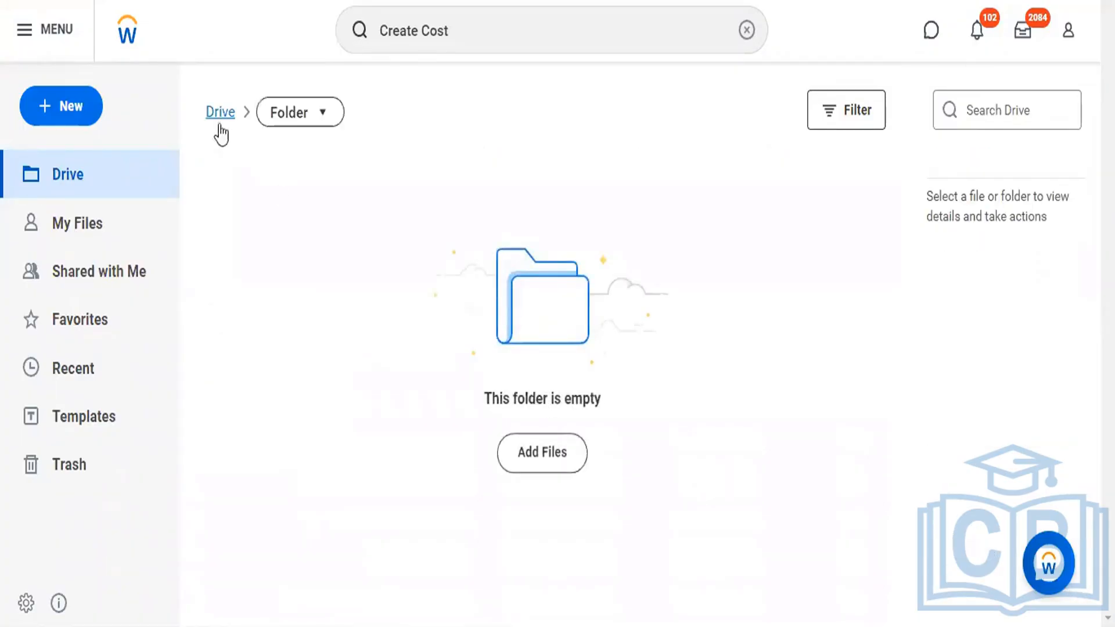
left_click(87, 196)
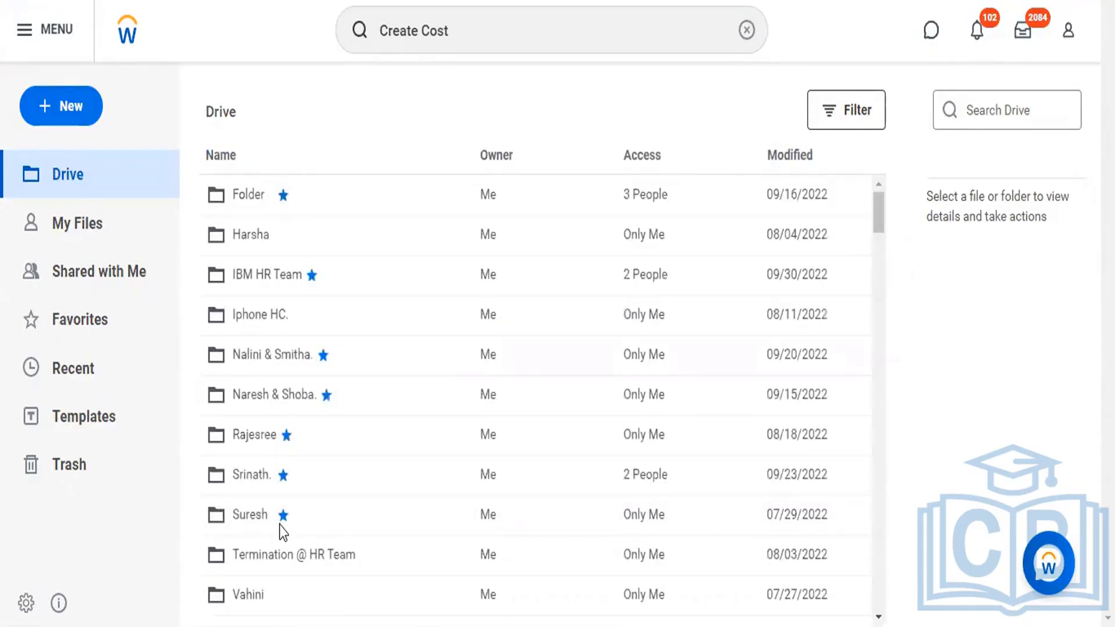
Step: Return to the home page and consult the Organizations in Workday topics in the Workday HCM Course Content document
left_click(126, 26)
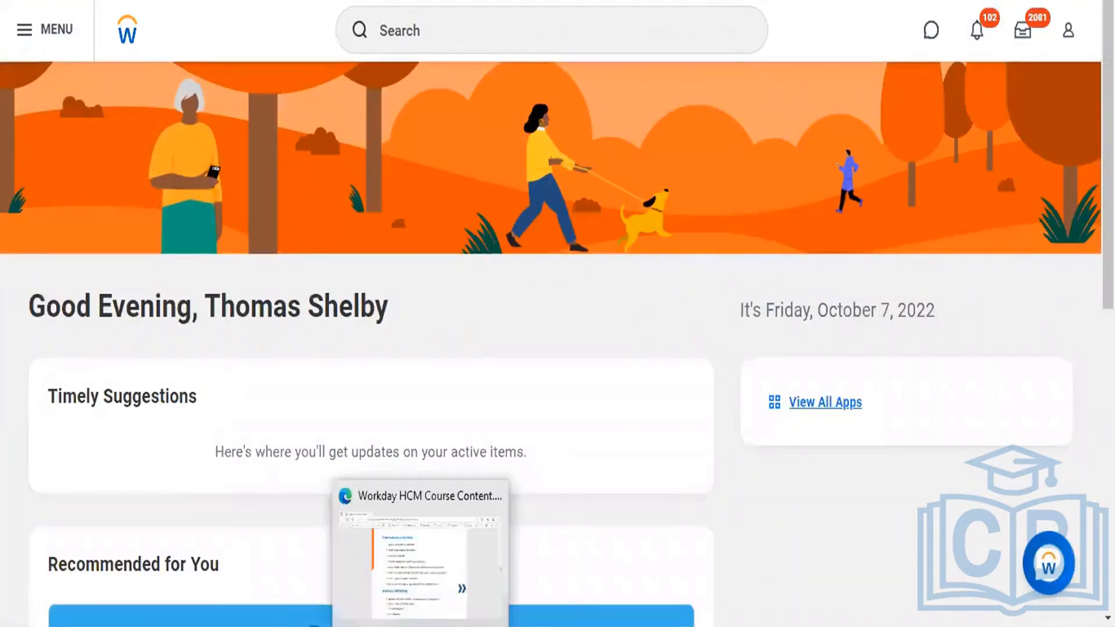
left_click(420, 624)
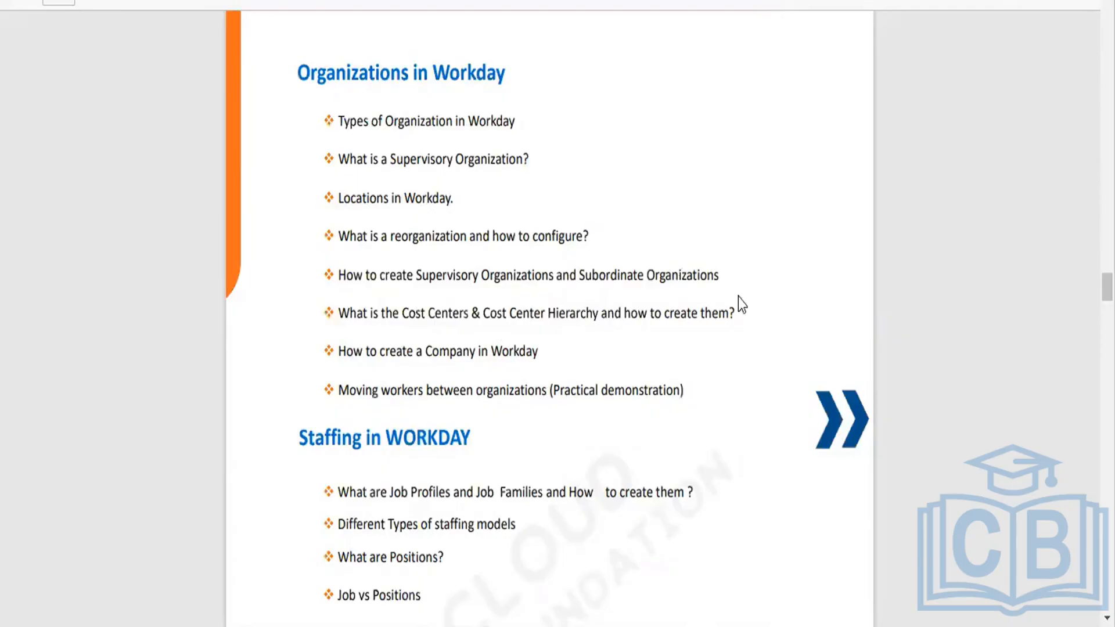
triple_click(530, 390)
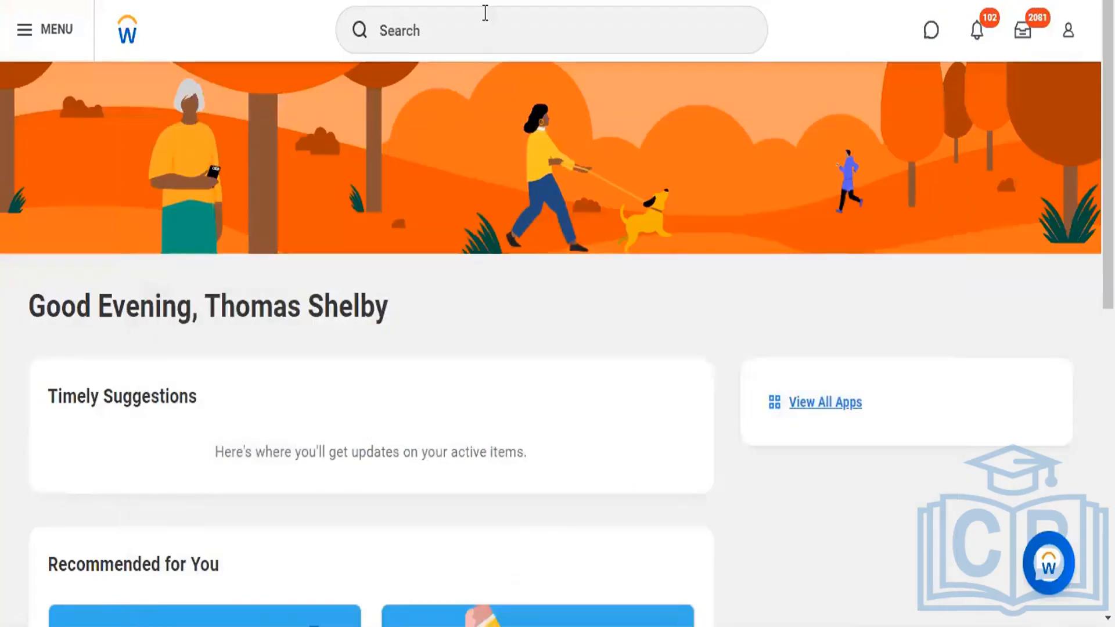
Step: Search for "Create Com" in Workday and open the Create Company task
left_click(485, 10)
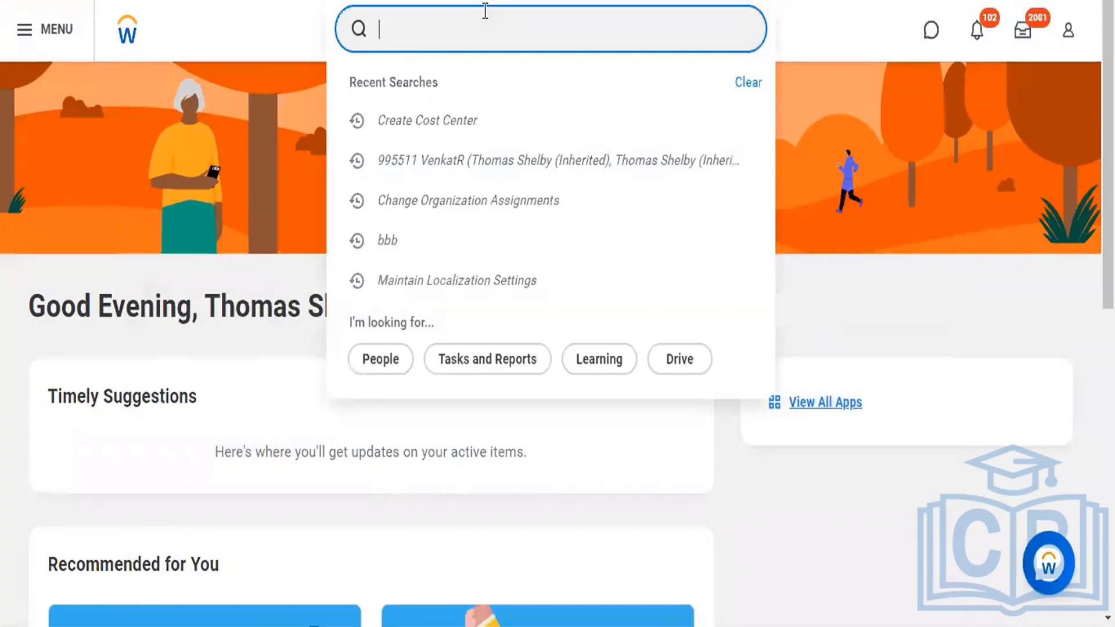
type("Create")
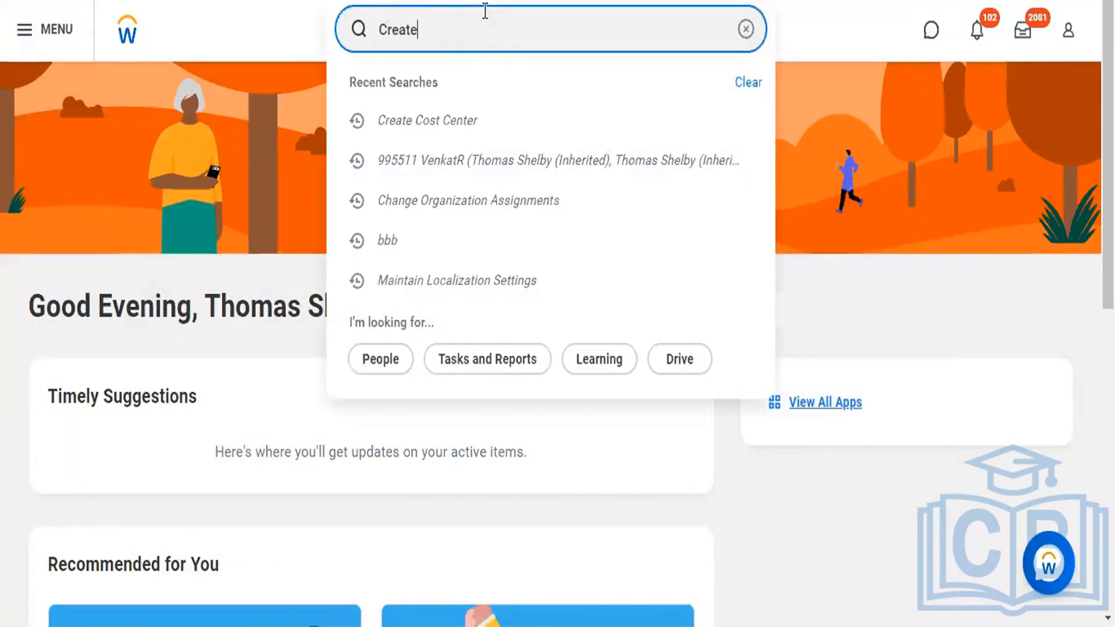
type(" Org")
key("BackSpace")
key("BackSpace")
key("BackSpace")
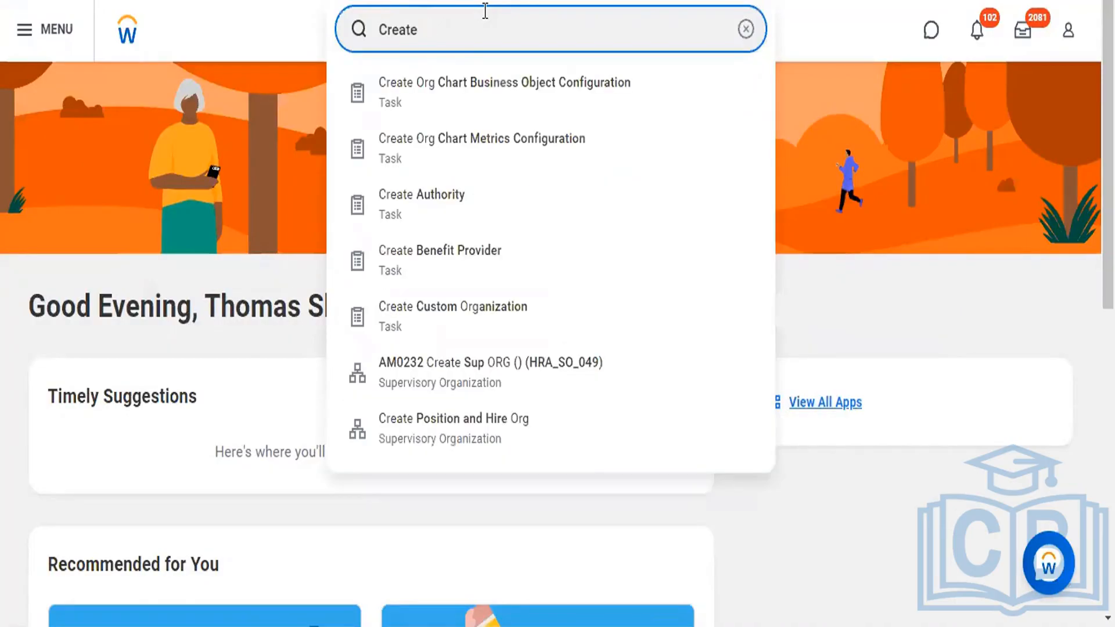
type("Com")
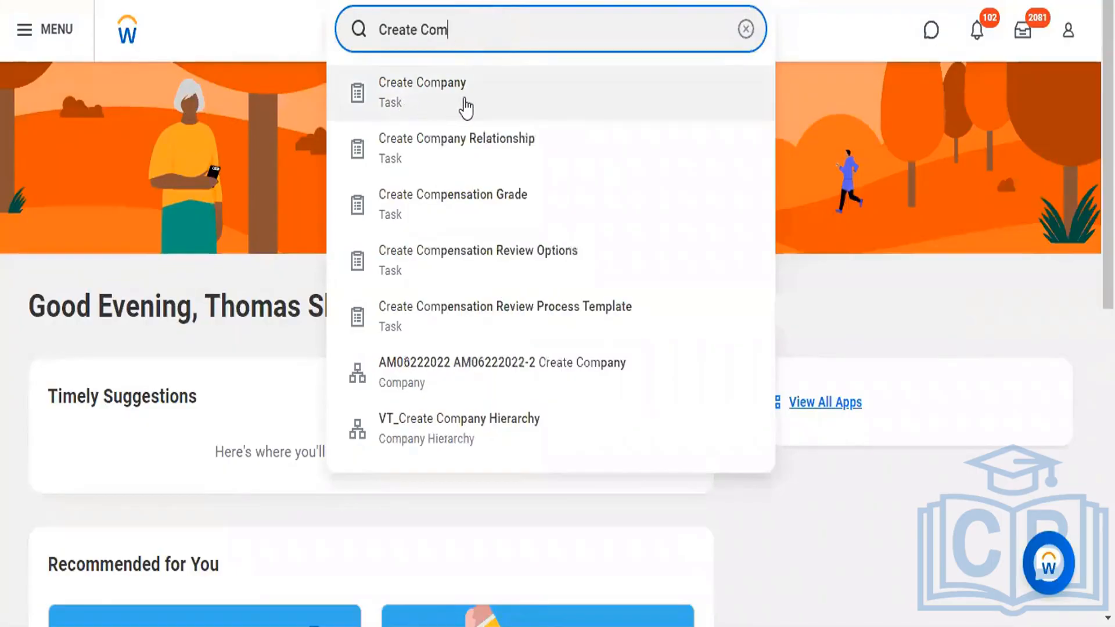
left_click(445, 94)
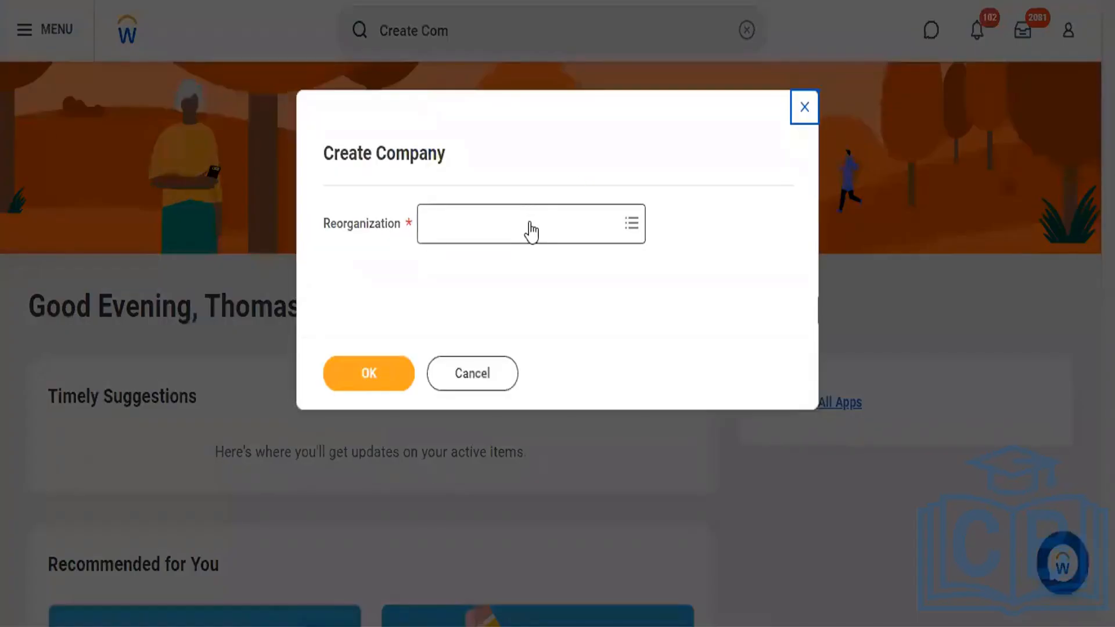
Step: Set the new company's reorganization to Cloud Foundation Software Pvt Ltd (10/03/2022), found by searching for "Cloud"
left_click(529, 224)
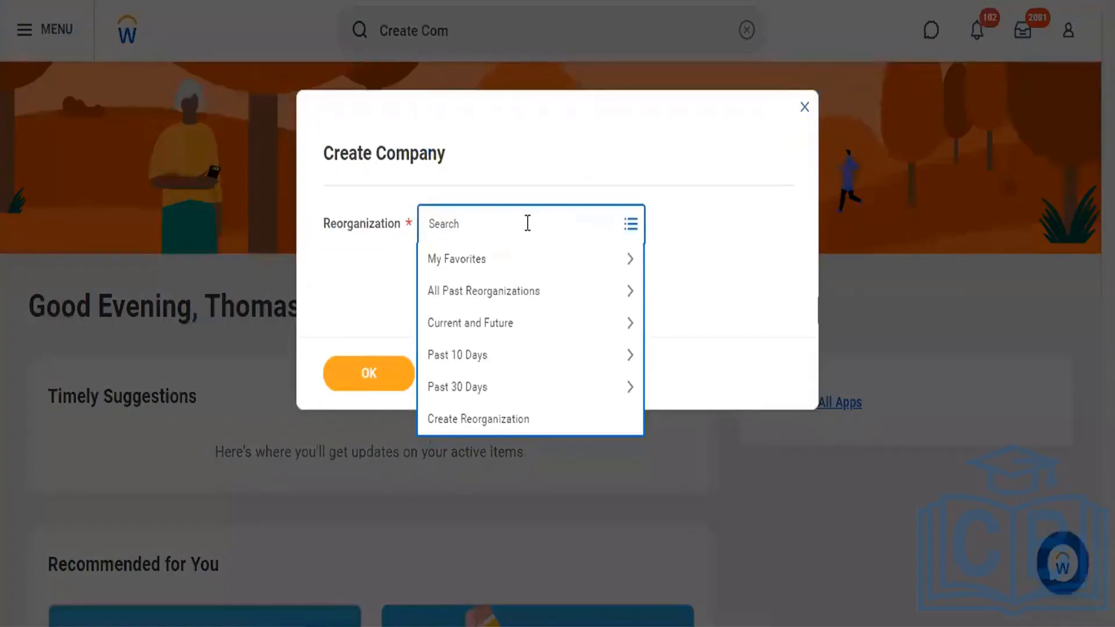
type("Cloud")
key("Return")
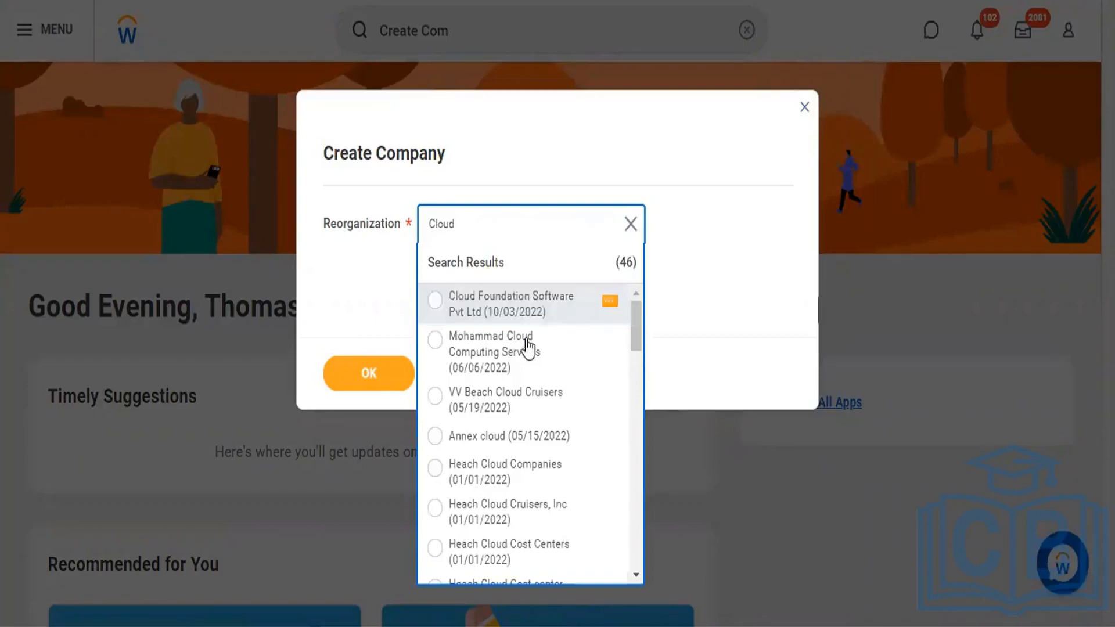
left_click(434, 299)
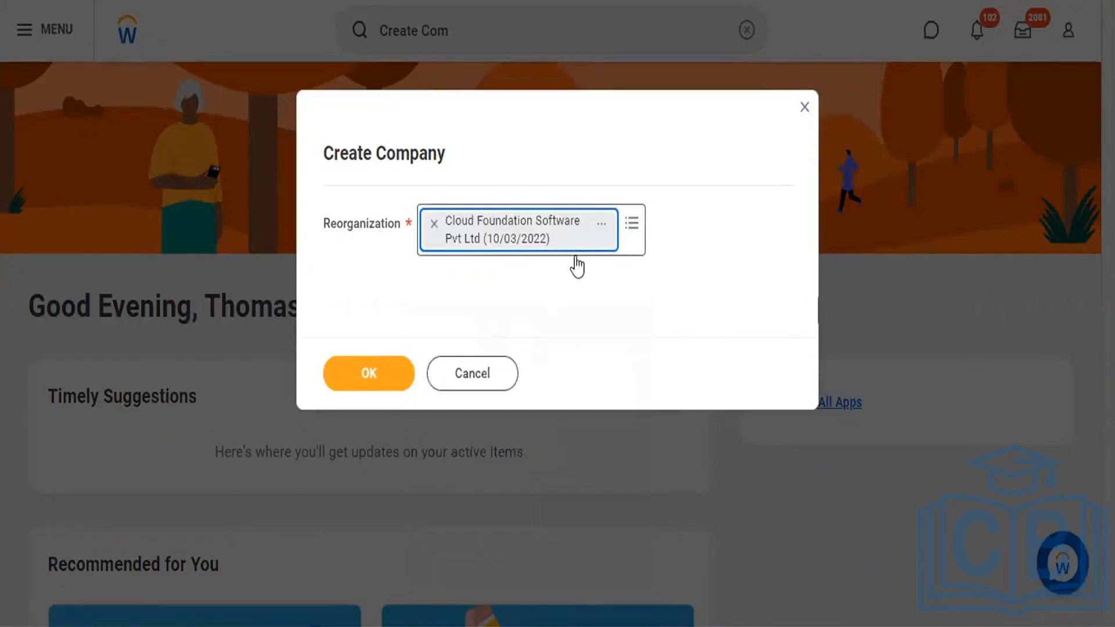
Step: Confirm the reorganization, name the new company Cloud Foundation Software Pvt Ltd as in the Reorganization value, and set its code to BNG885522
left_click(364, 383)
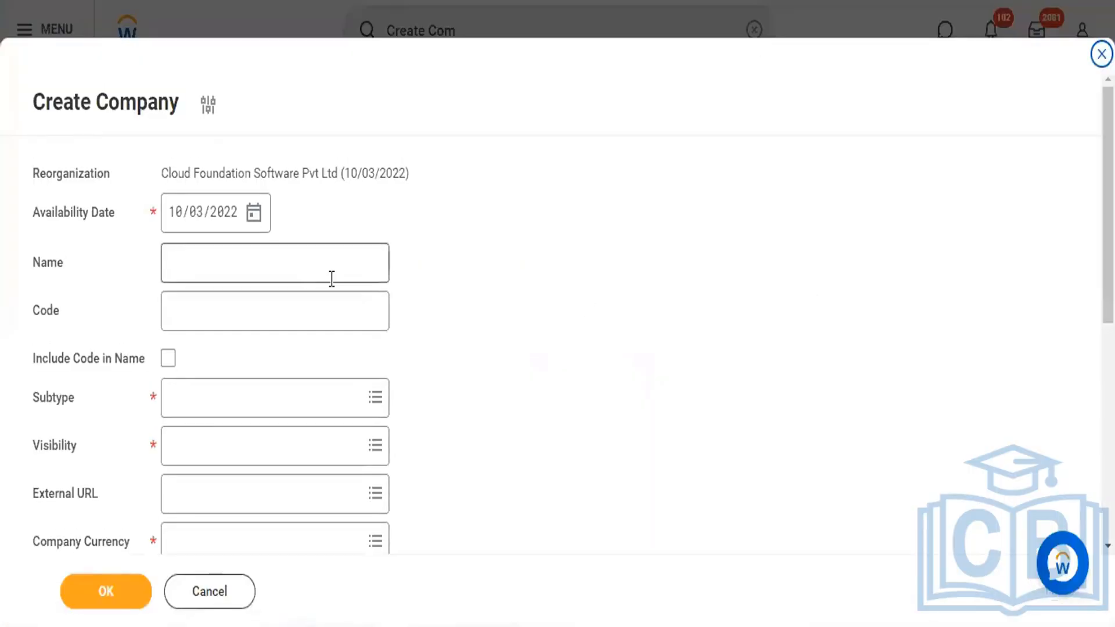
left_click(331, 278)
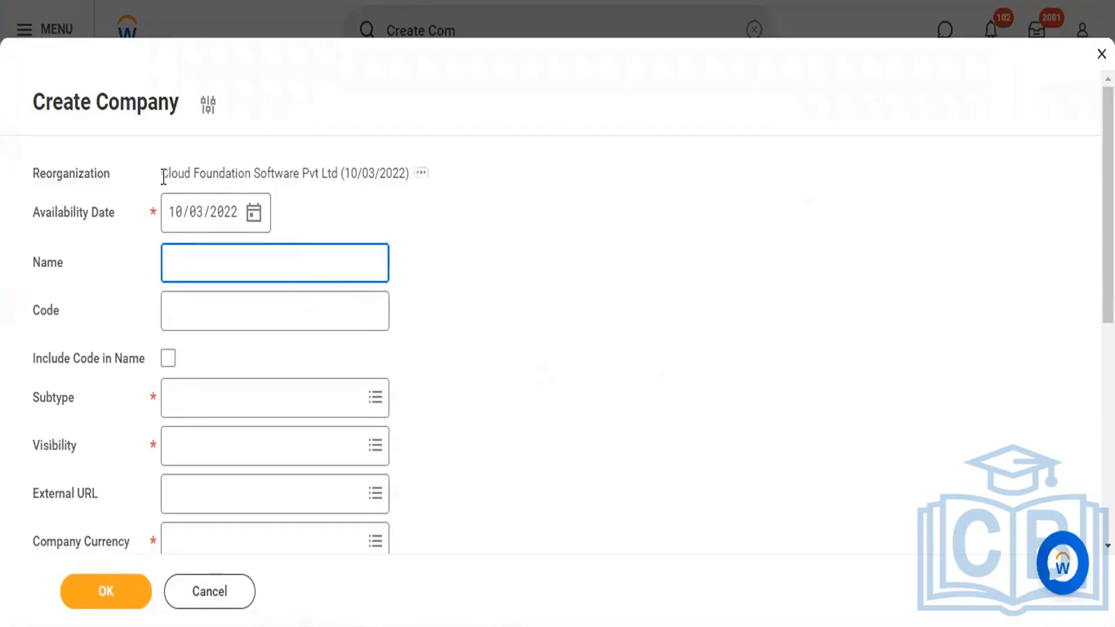
left_click_drag(162, 173, 343, 174)
key("ctrl+c")
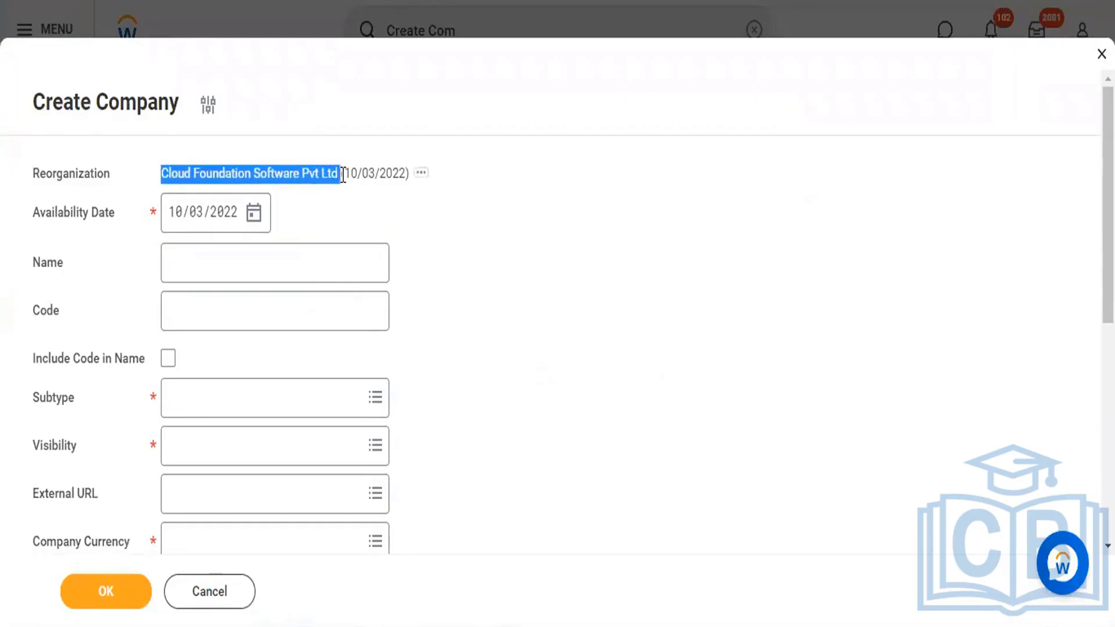
left_click(304, 279)
key("ctrl+v")
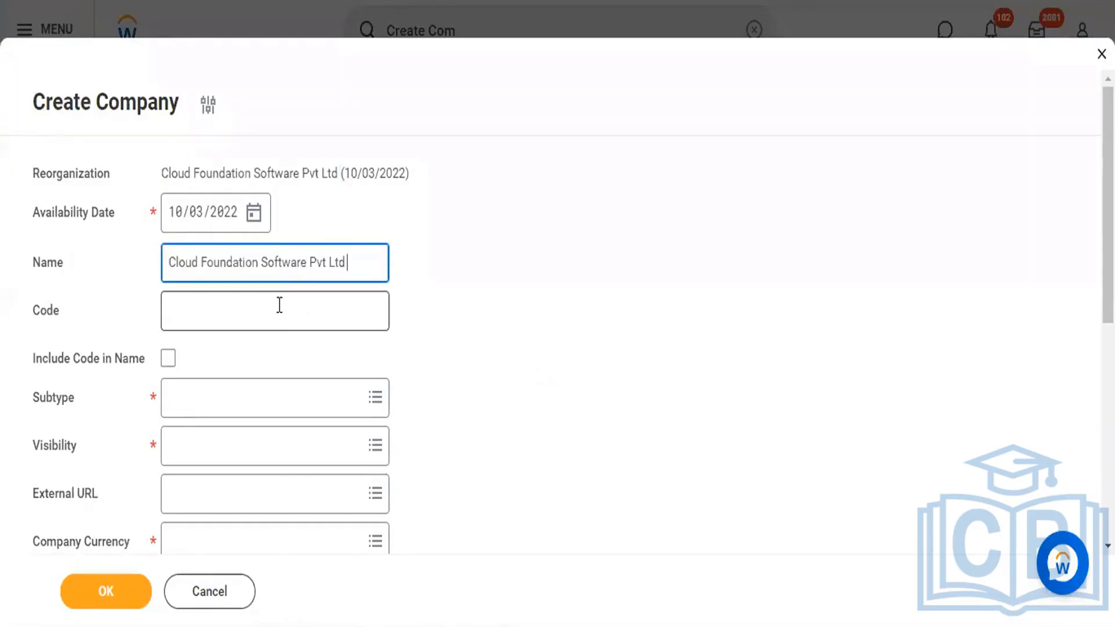
left_click(278, 306)
type("BN")
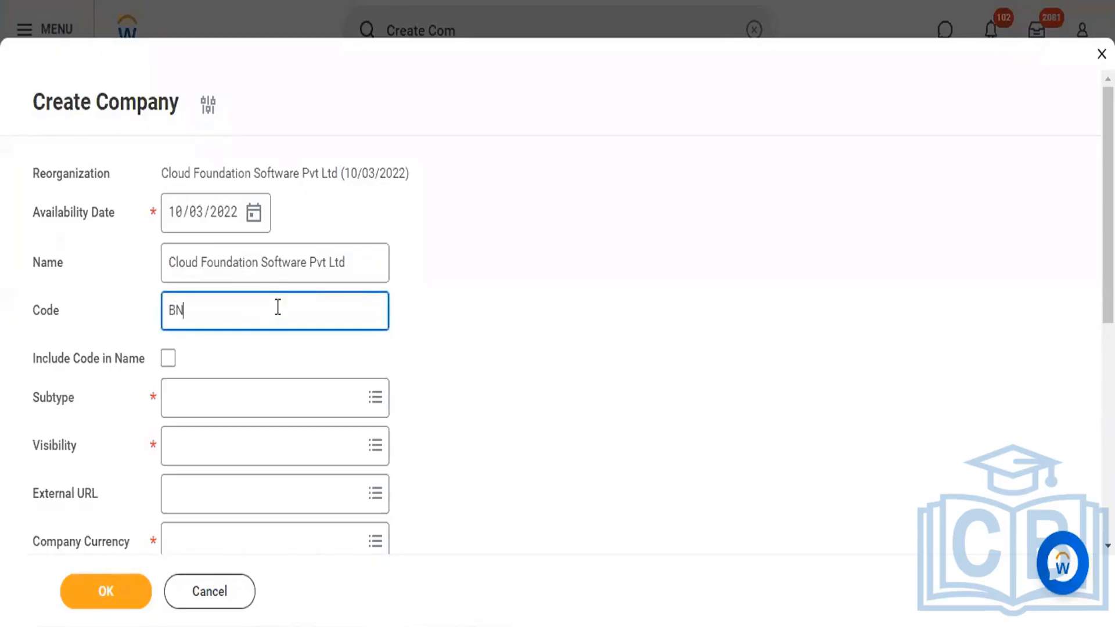
type("G885522")
Step: Include the code in the company's name, set the subtype to Company and the visibility to Everyone
scroll(527, 374, "down", 3)
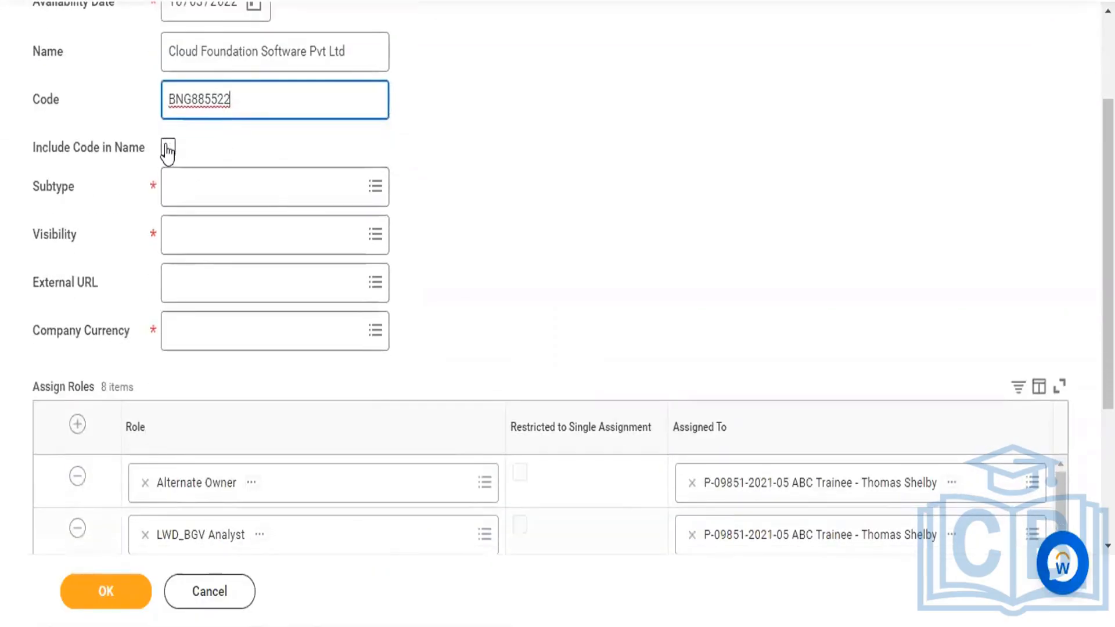
left_click(168, 147)
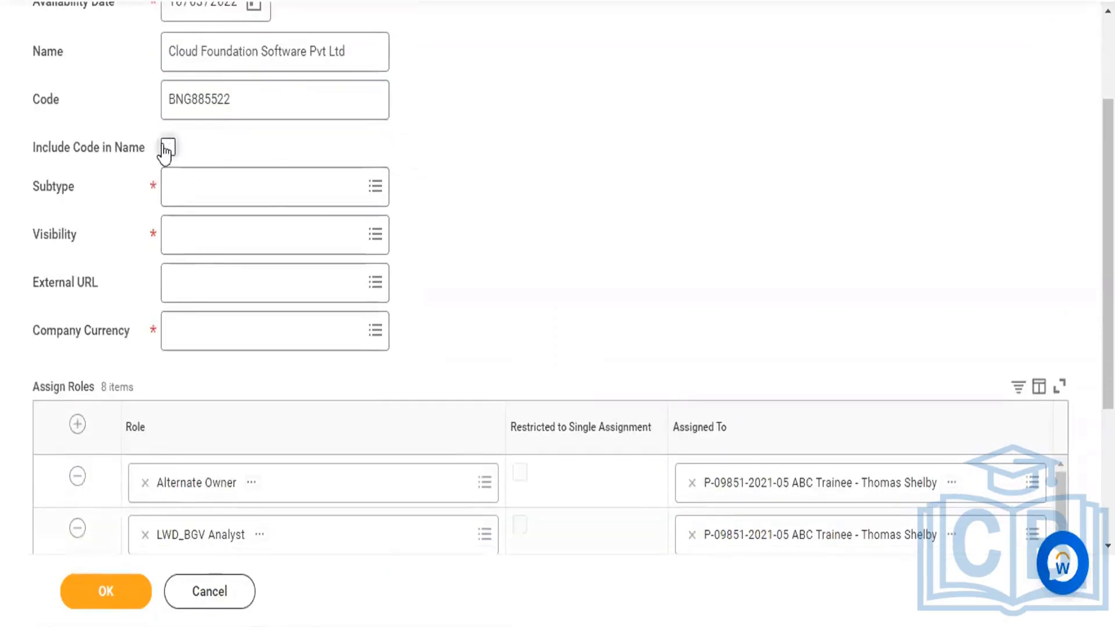
left_click(312, 197)
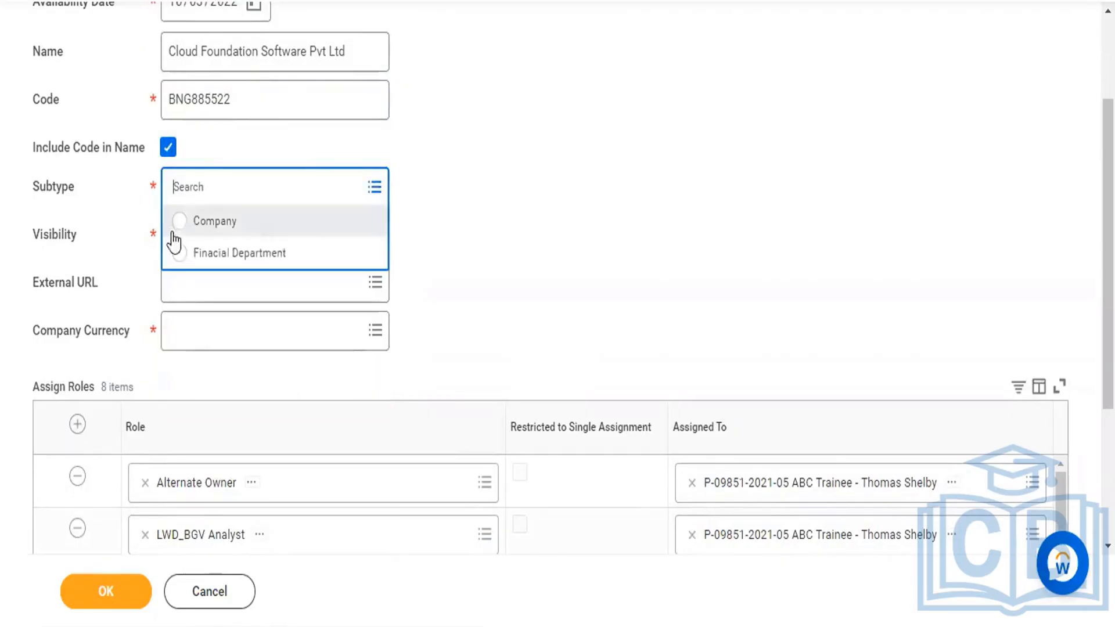
left_click(177, 222)
left_click(329, 230)
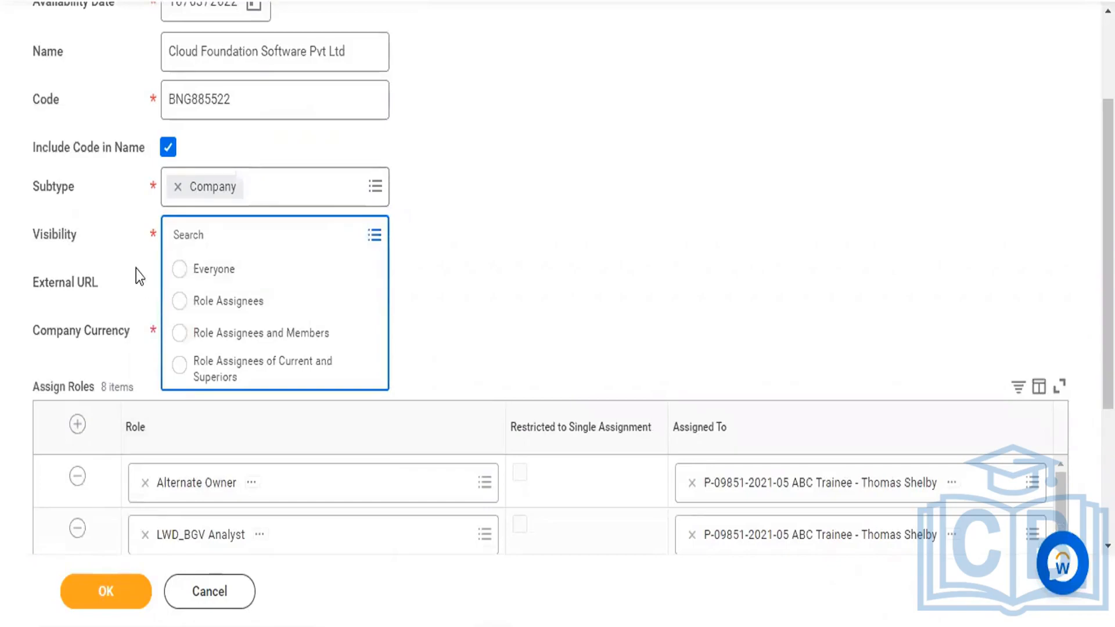
left_click(180, 271)
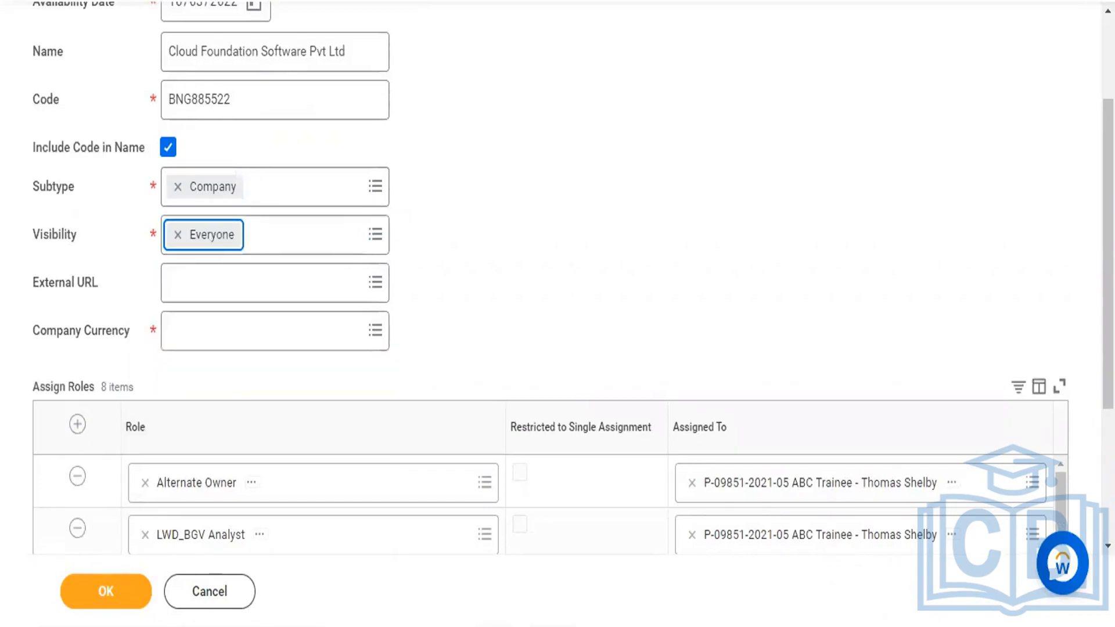
scroll(523, 277, "down", 3)
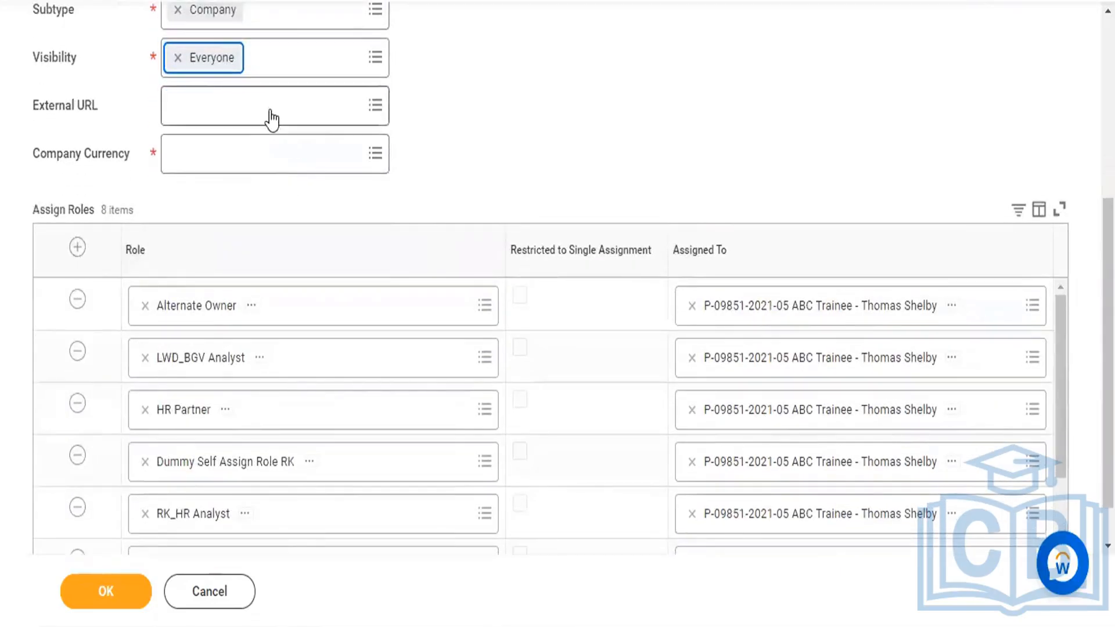
left_click(271, 107)
type("wWW")
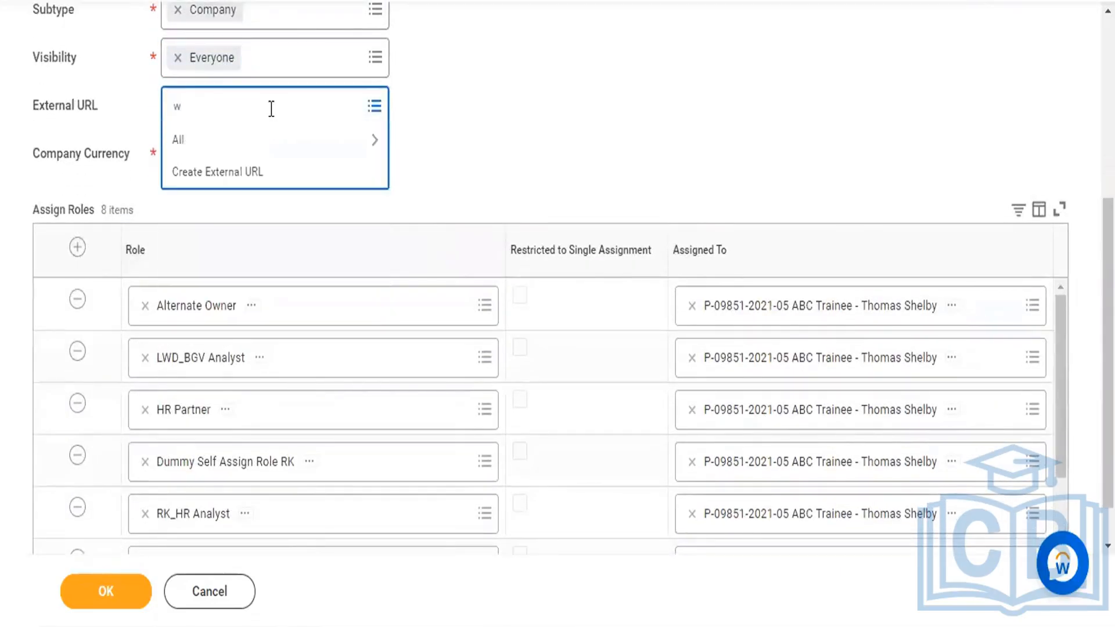
key("BackSpace")
key("BackSpace")
type("WW")
key("BackSpace")
key("BackSpace")
type("ww.clou")
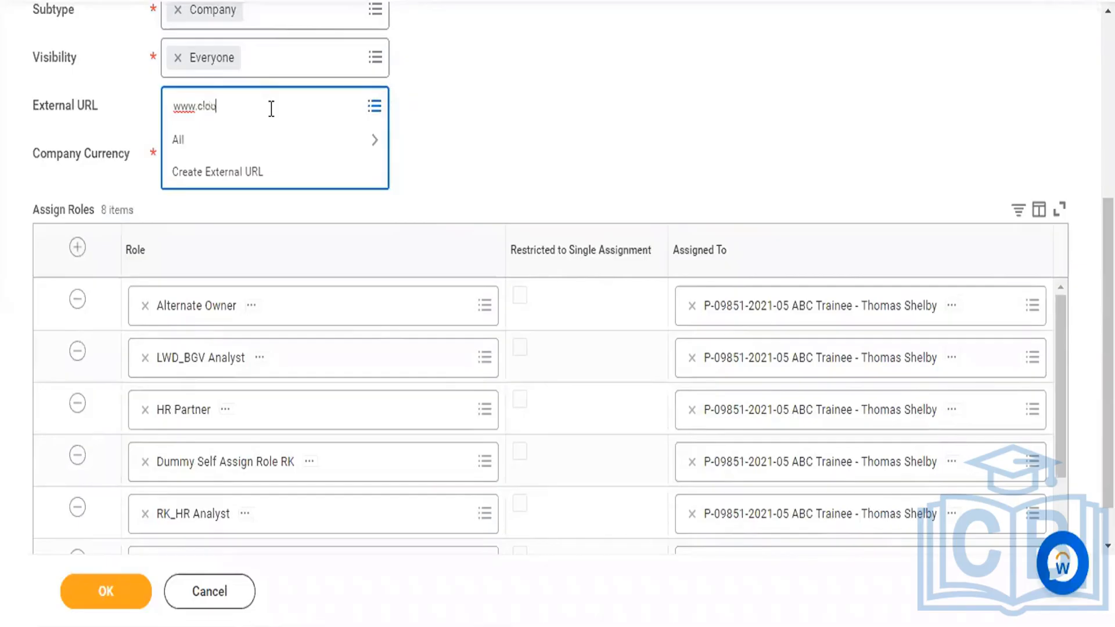
type("d")
key("Return")
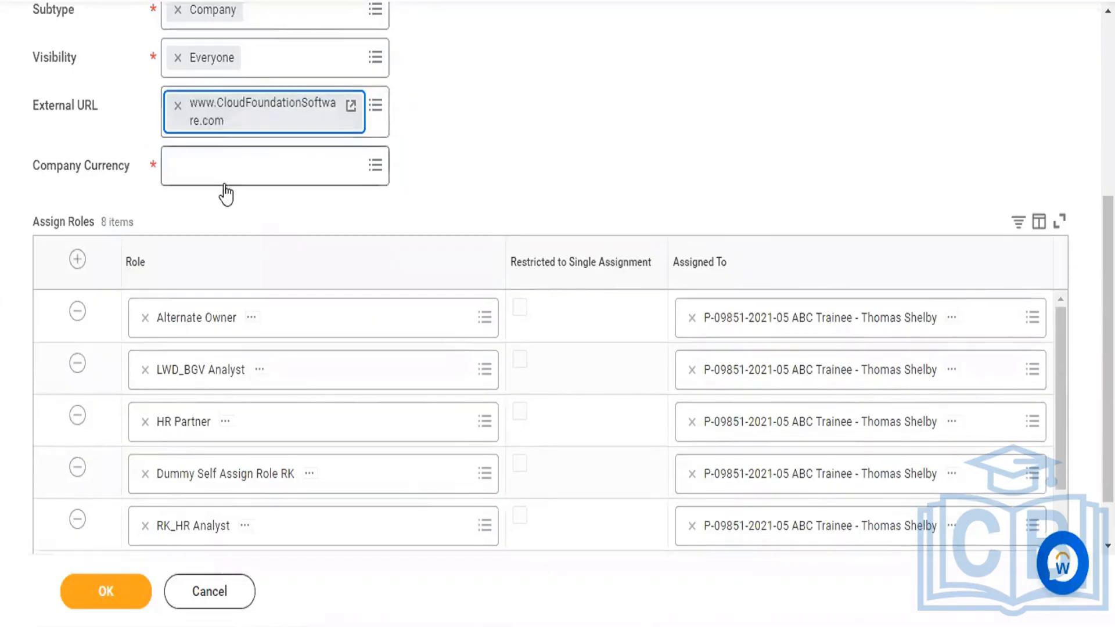
Step: Set the company currency to INR from all active currencies
left_click(251, 184)
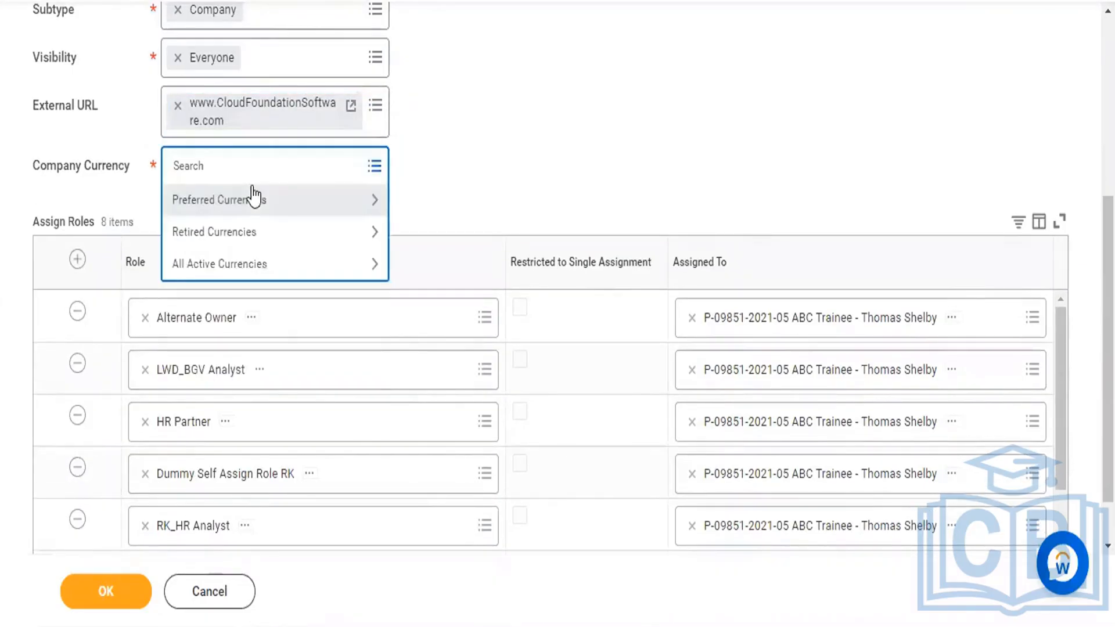
left_click(225, 262)
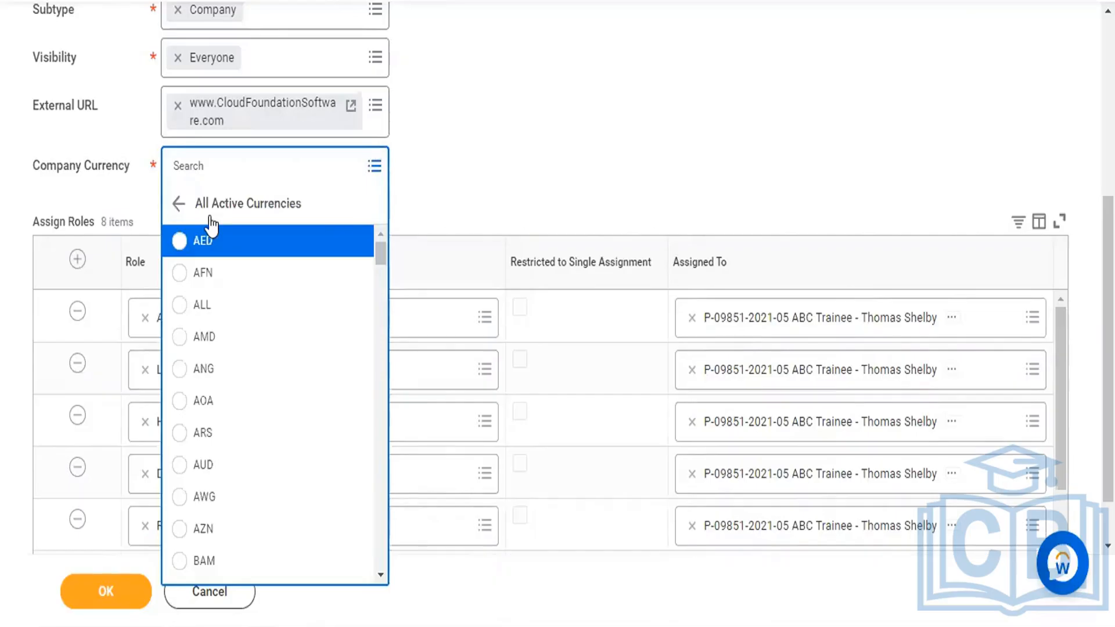
scroll(211, 226, "down", 20)
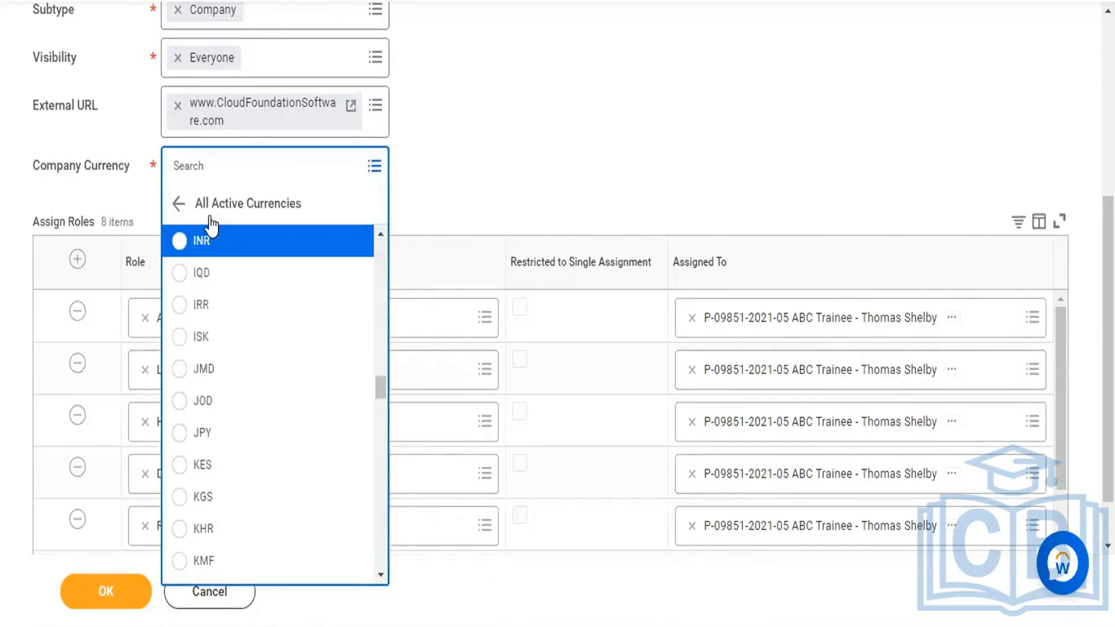
left_click(211, 228)
scroll(648, 145, "down", 1)
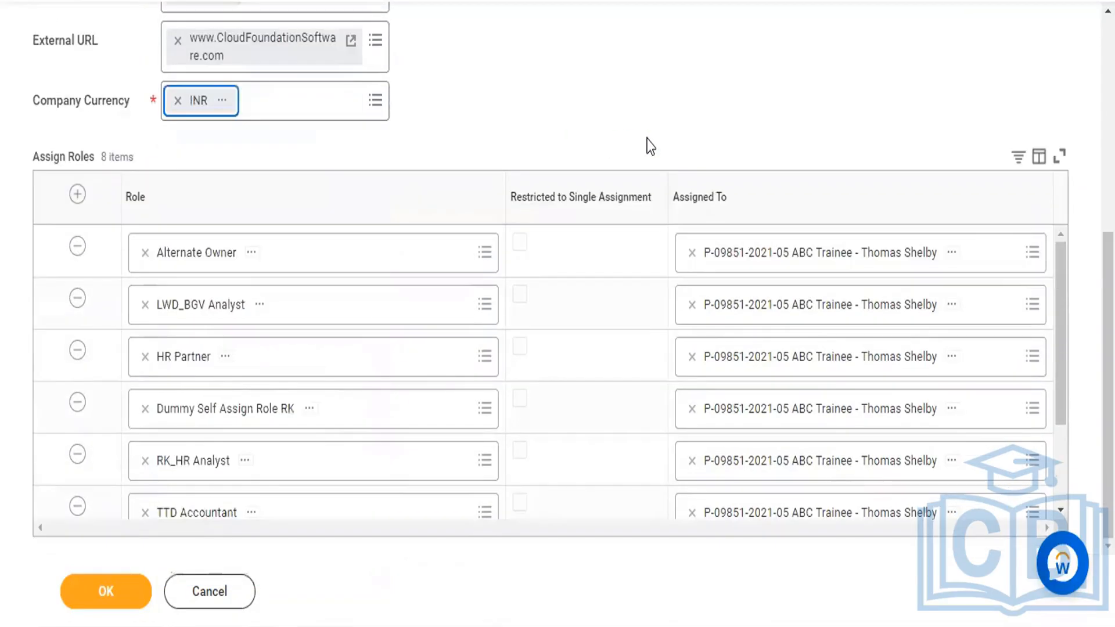
Step: Review the company details and the assigned roles, and submit the new company
left_click(291, 240)
scroll(315, 312, "up", 6)
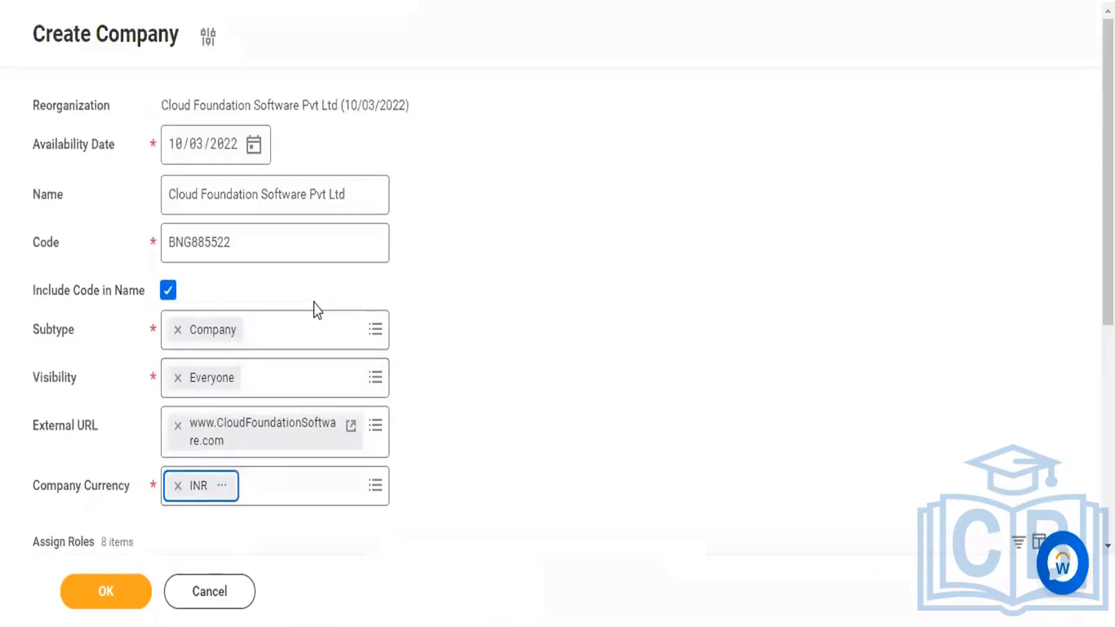
scroll(315, 311, "down", 6)
scroll(315, 312, "down", 2)
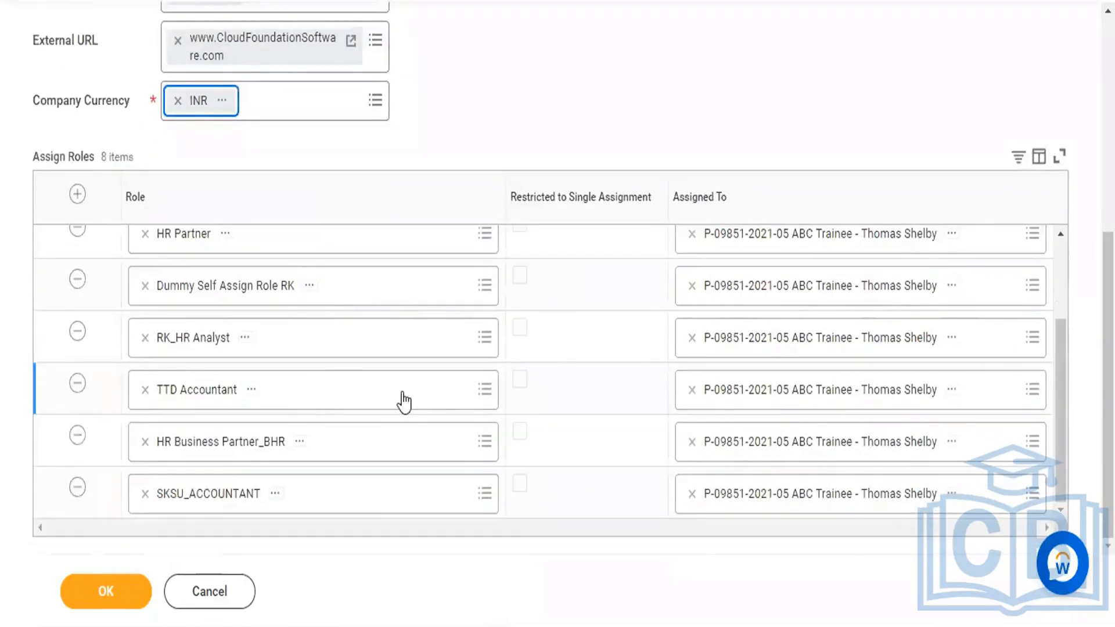
scroll(402, 401, "up", 2)
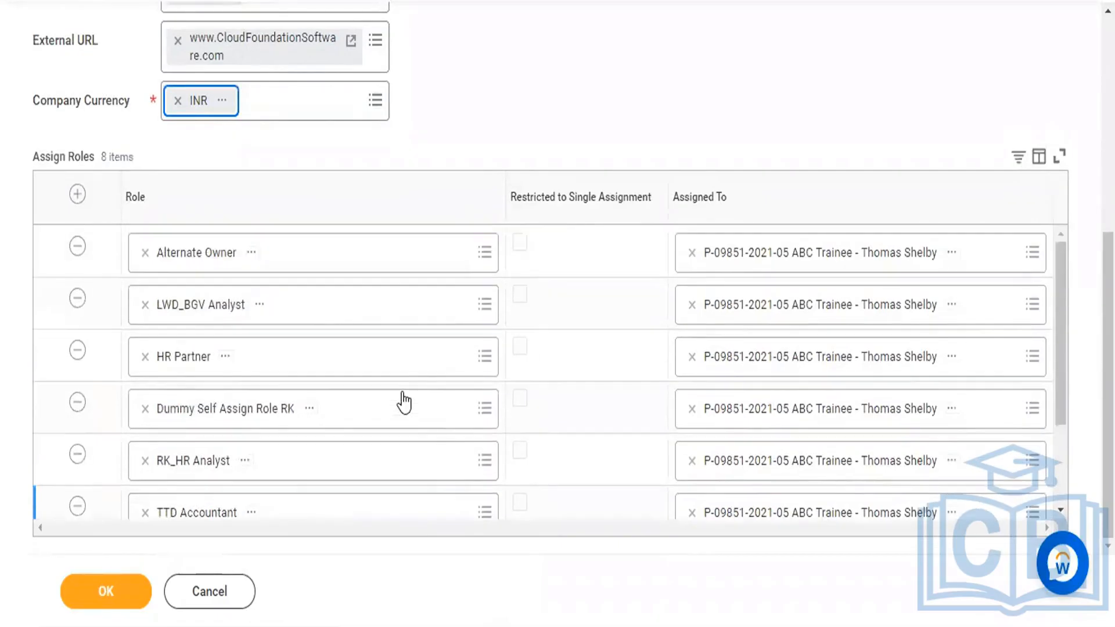
scroll(250, 377, "up", 1)
scroll(249, 376, "up", 5)
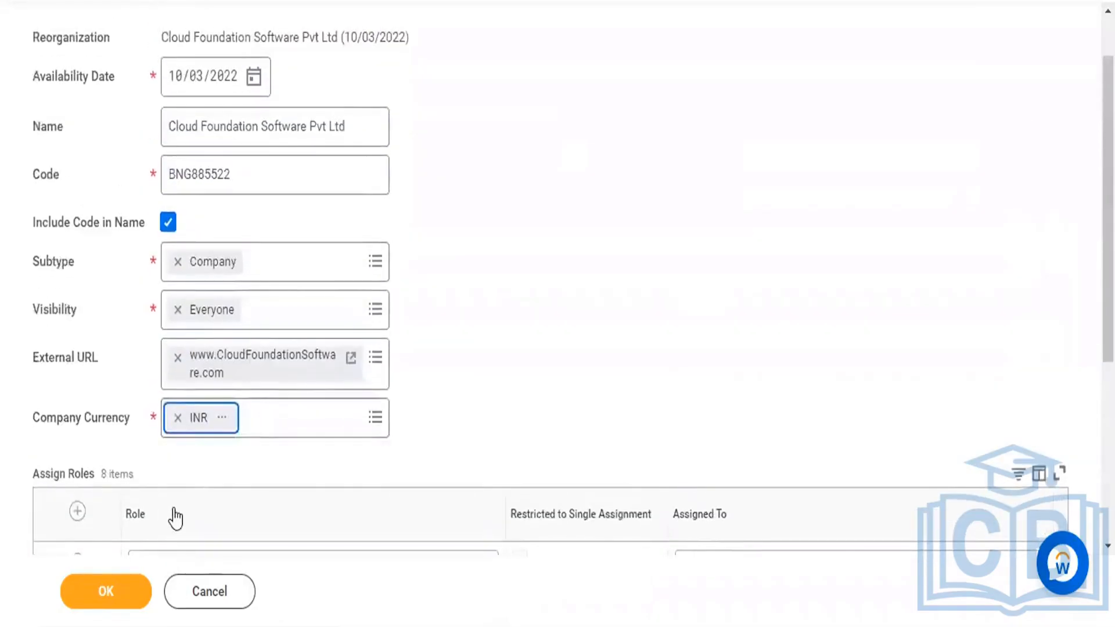
left_click(119, 602)
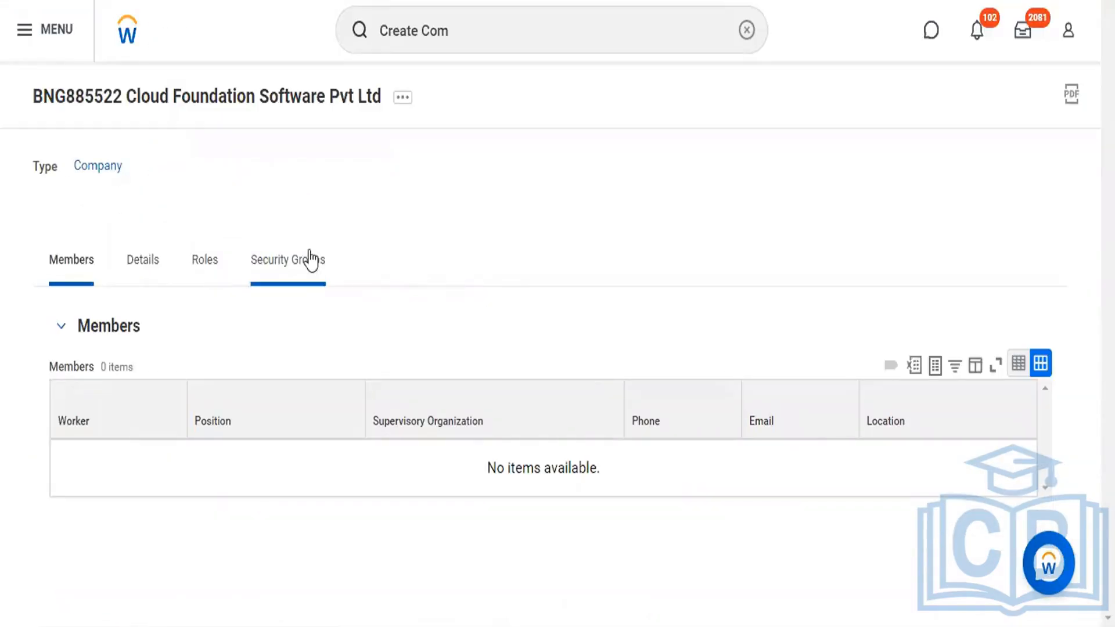
Step: Return to the home page, search for "Cloud fou" and open the supervisory organization Cloud Foundation Information Technology
left_click(141, 52)
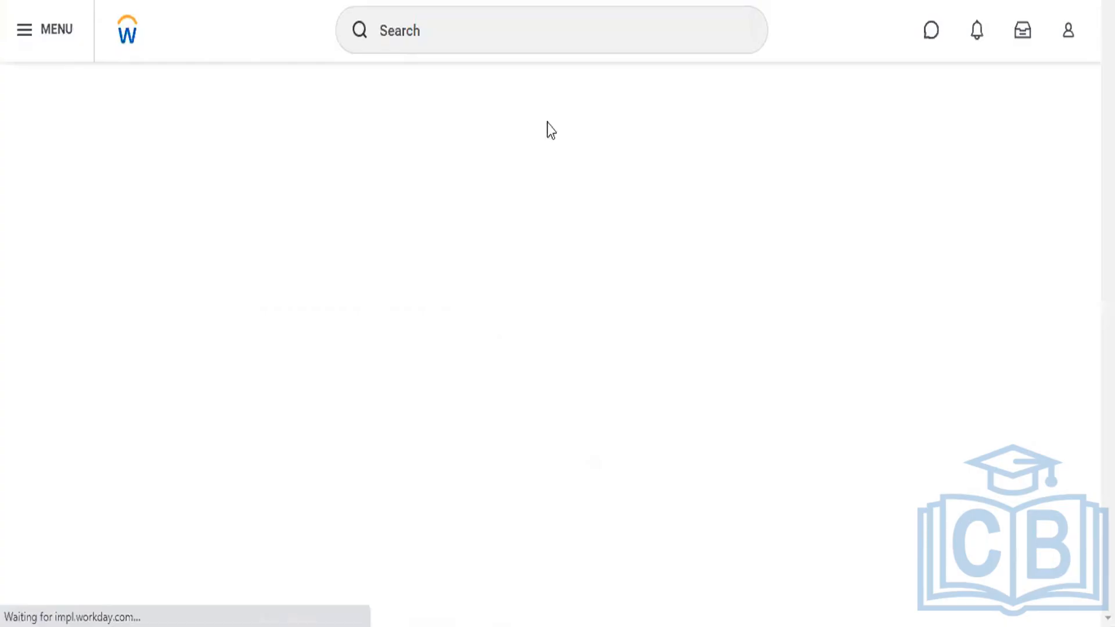
left_click(479, 40)
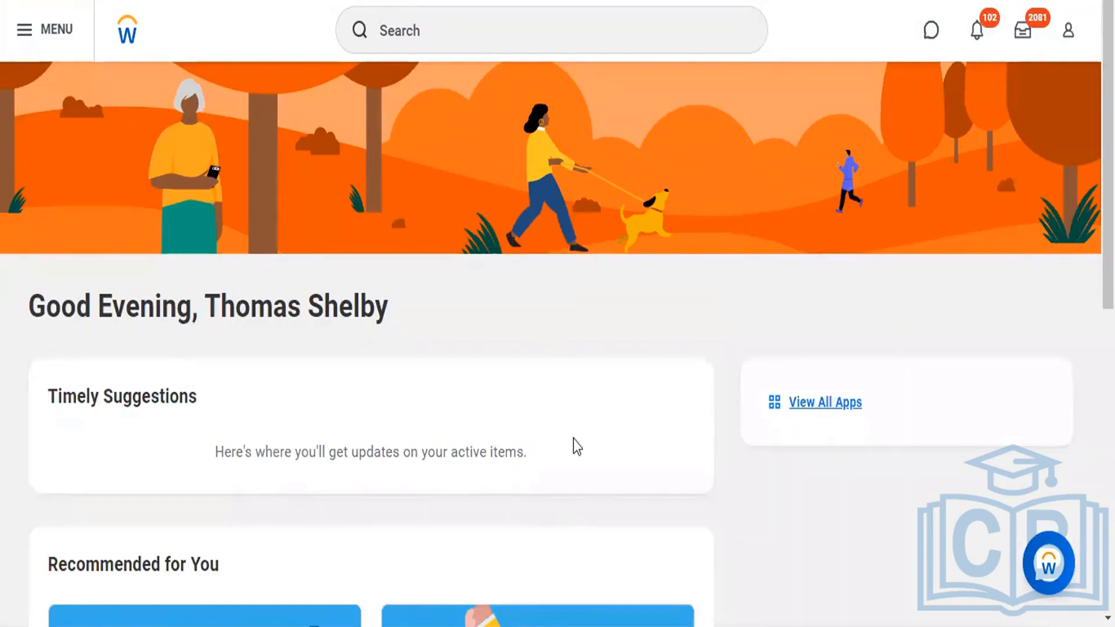
left_click(488, 21)
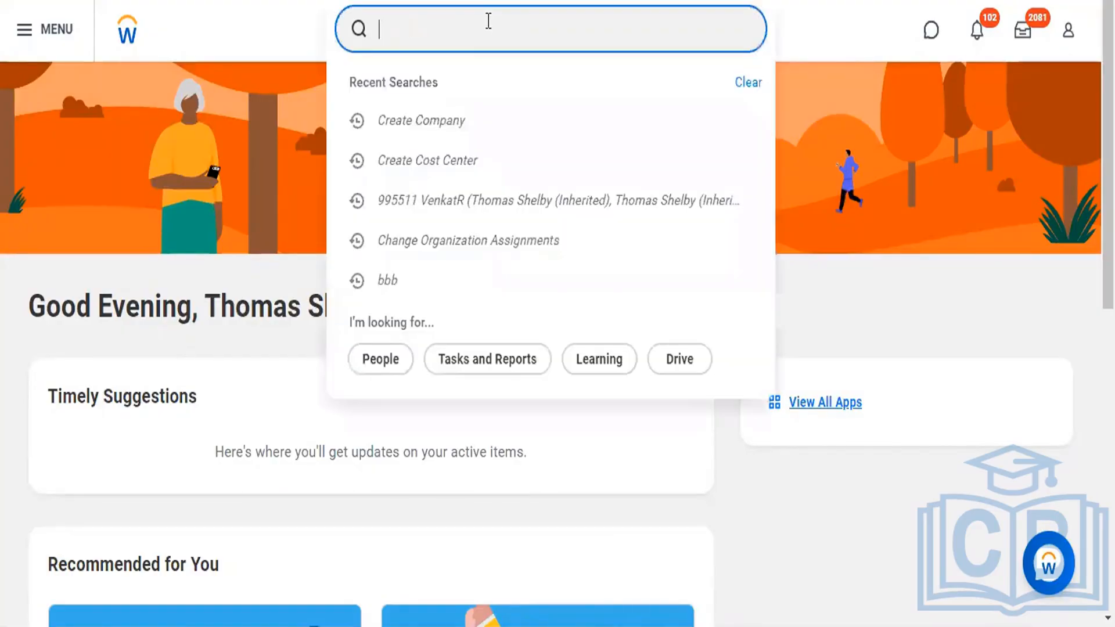
type("Cloud")
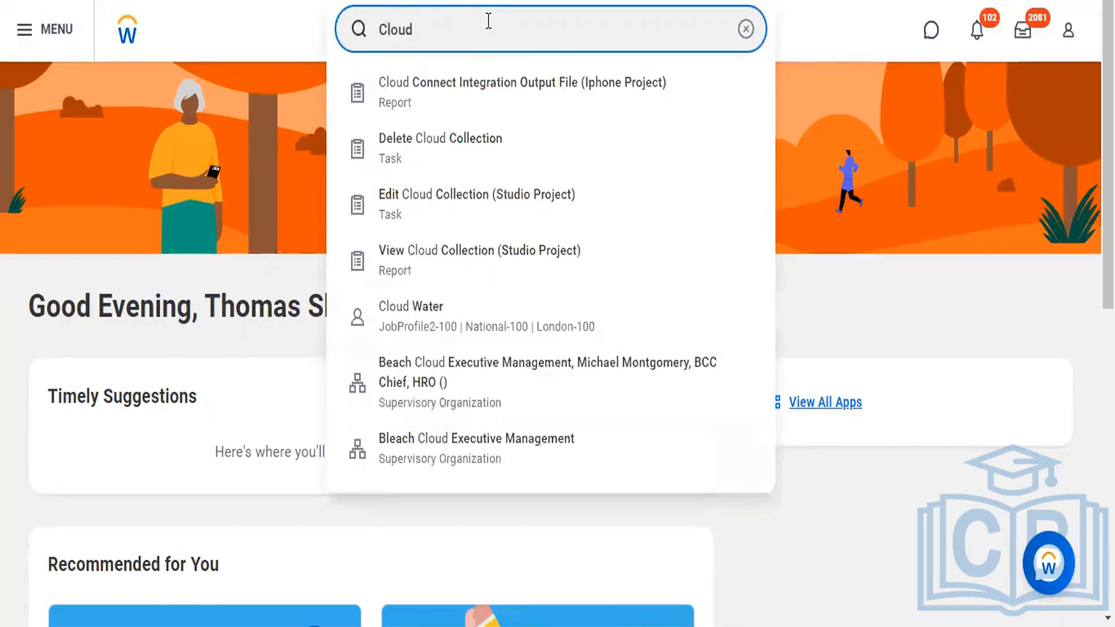
type("fou")
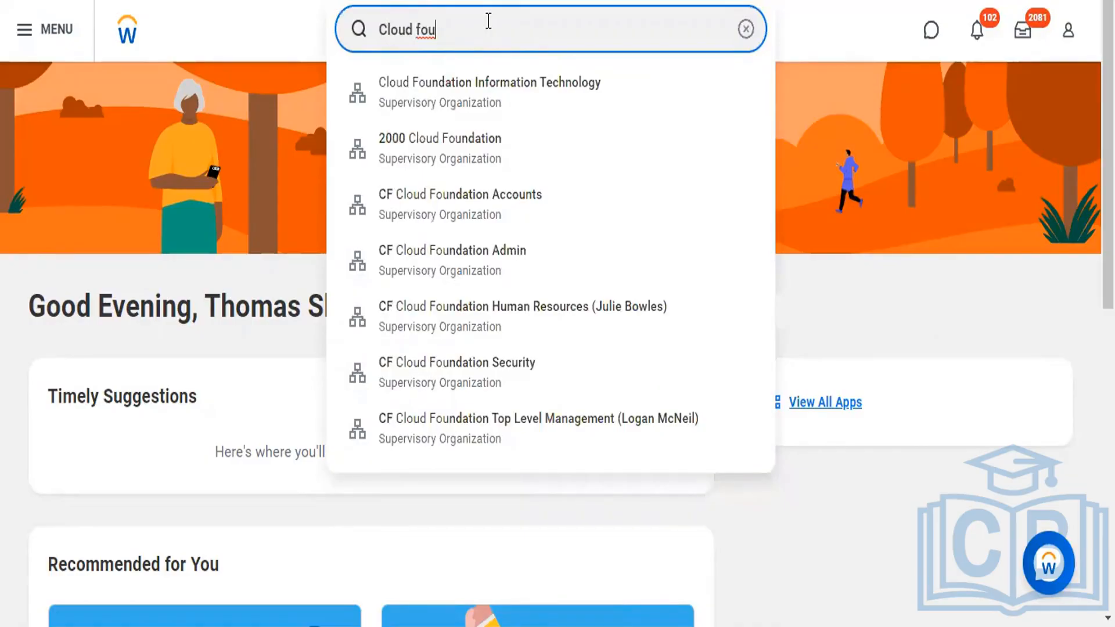
left_click(442, 90)
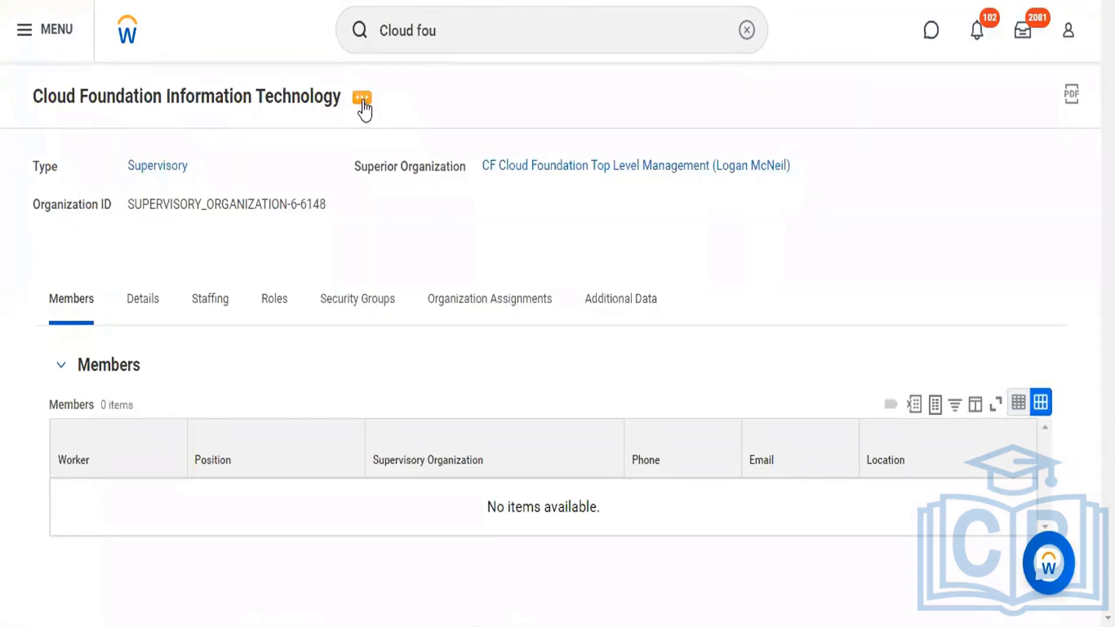
Step: Start an Assign Superior reorganization for Cloud Foundation Information Technology with the effective date 10/07/2022
left_click(364, 109)
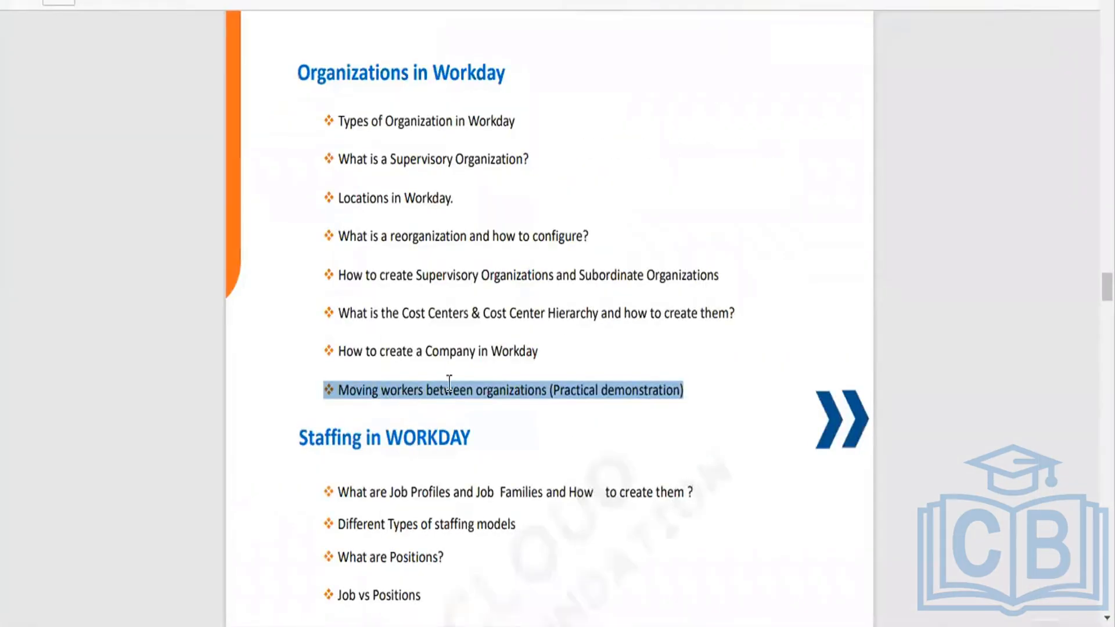
double_click(540, 389)
triple_click(539, 389)
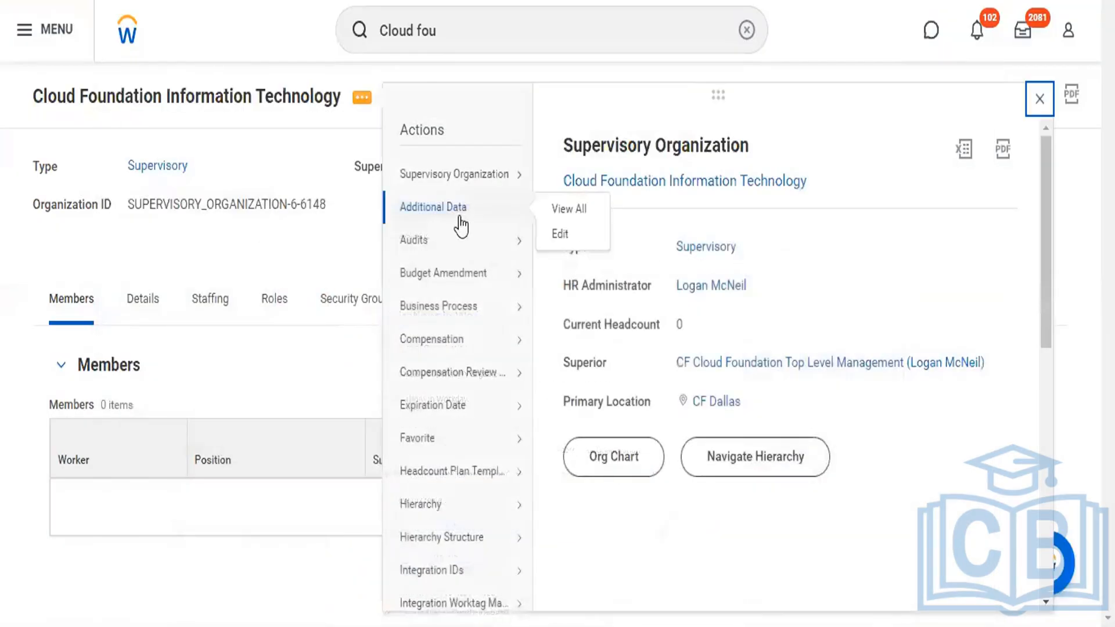
mouse_move(473, 303)
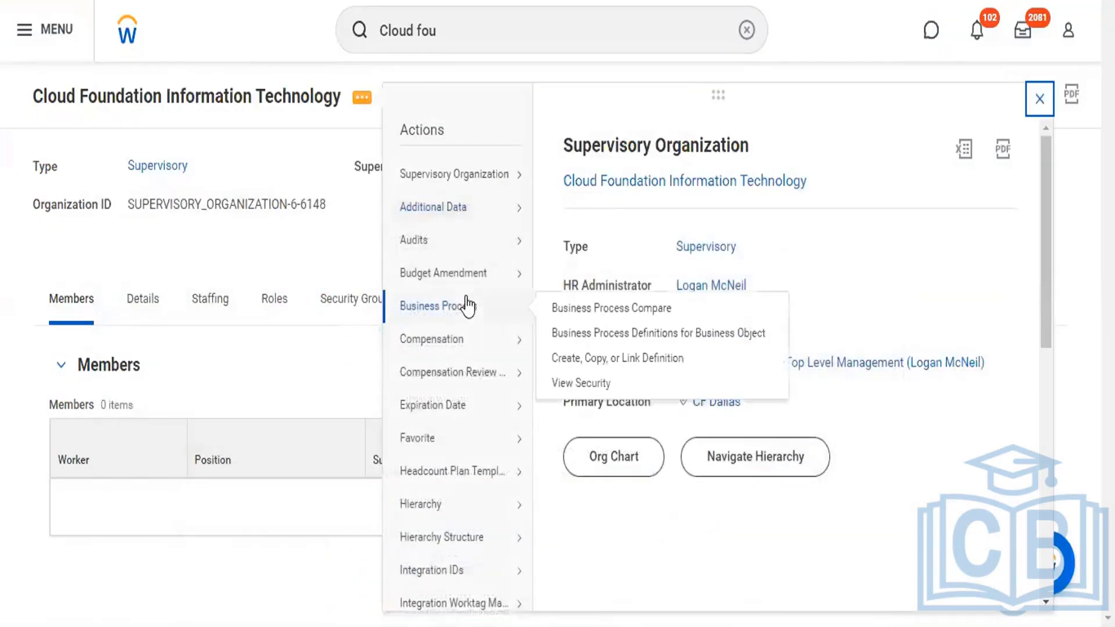
scroll(468, 305, "down", 1)
scroll(467, 305, "down", 5)
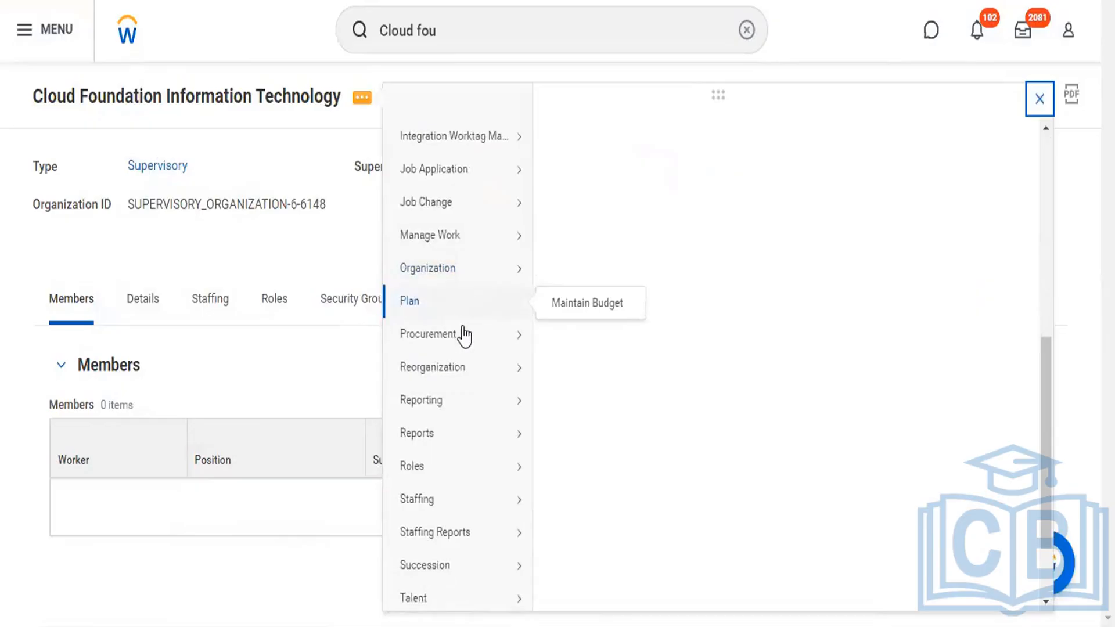
mouse_move(458, 369)
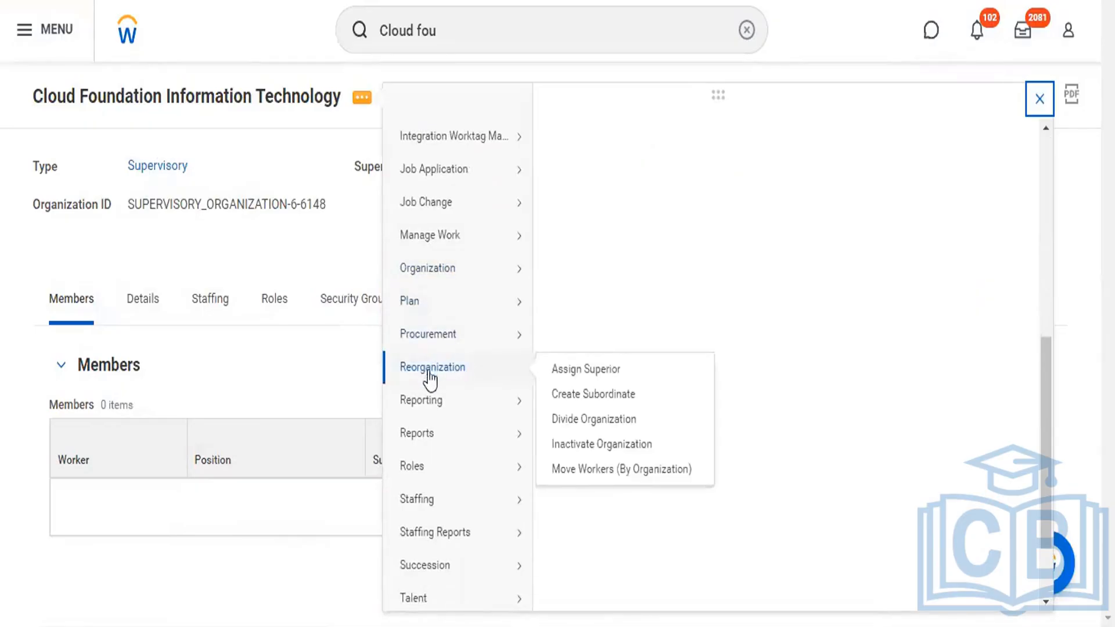
scroll(462, 288, "up", 6)
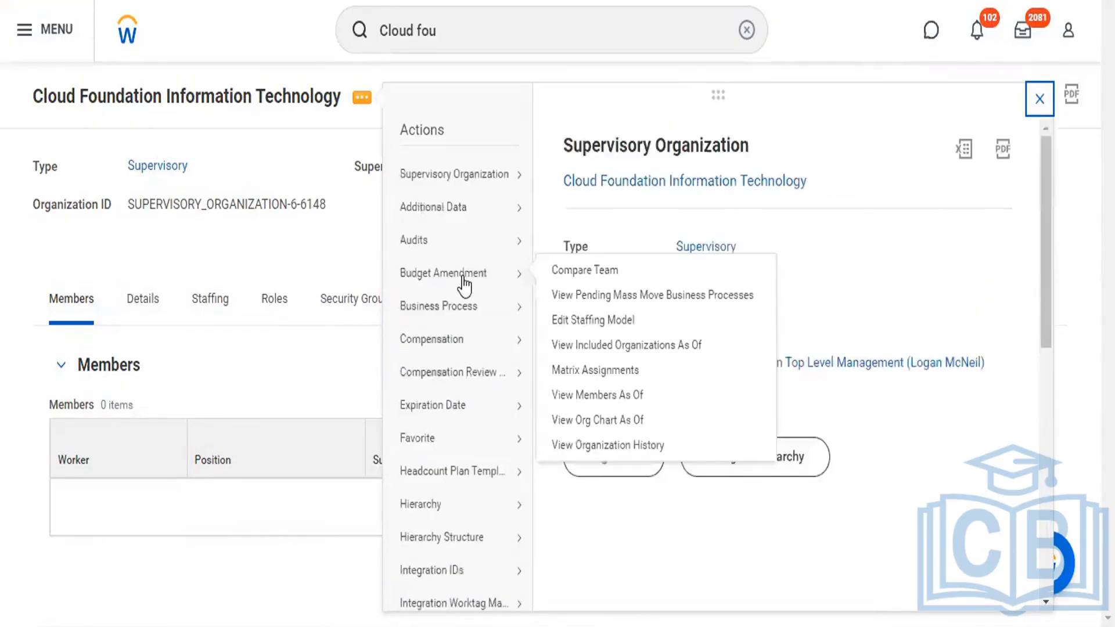
double_click(423, 129)
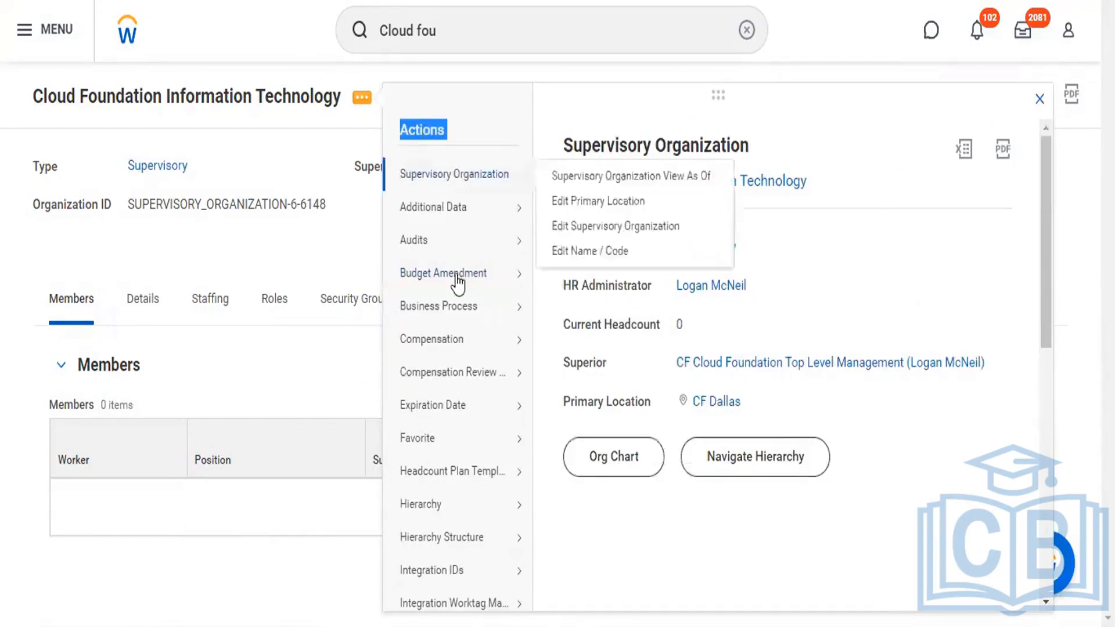
scroll(456, 281, "down", 10)
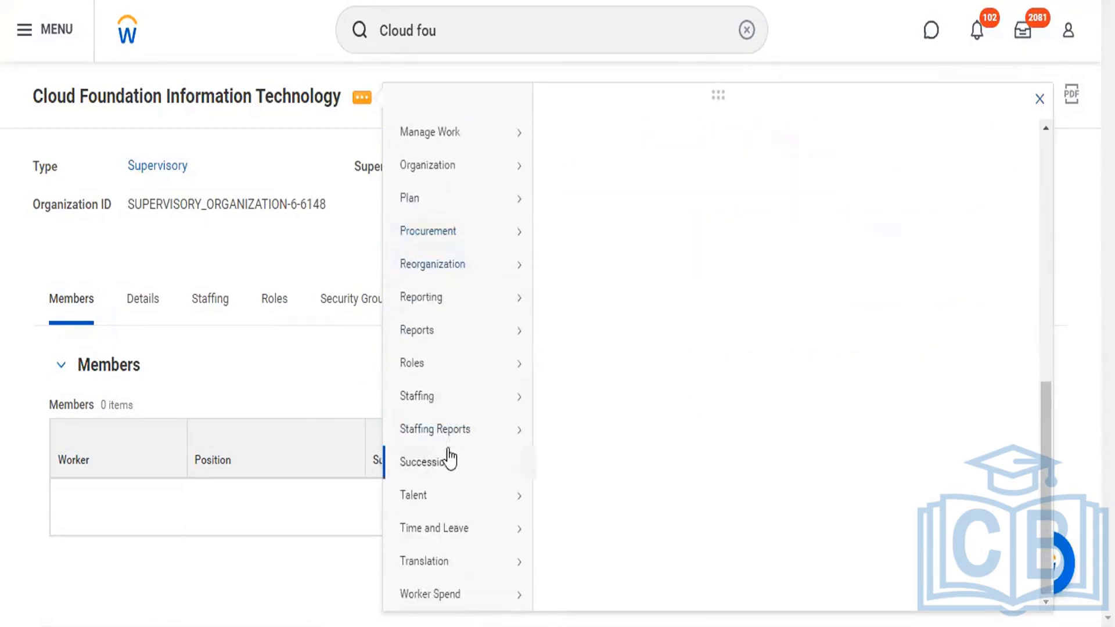
mouse_move(458, 281)
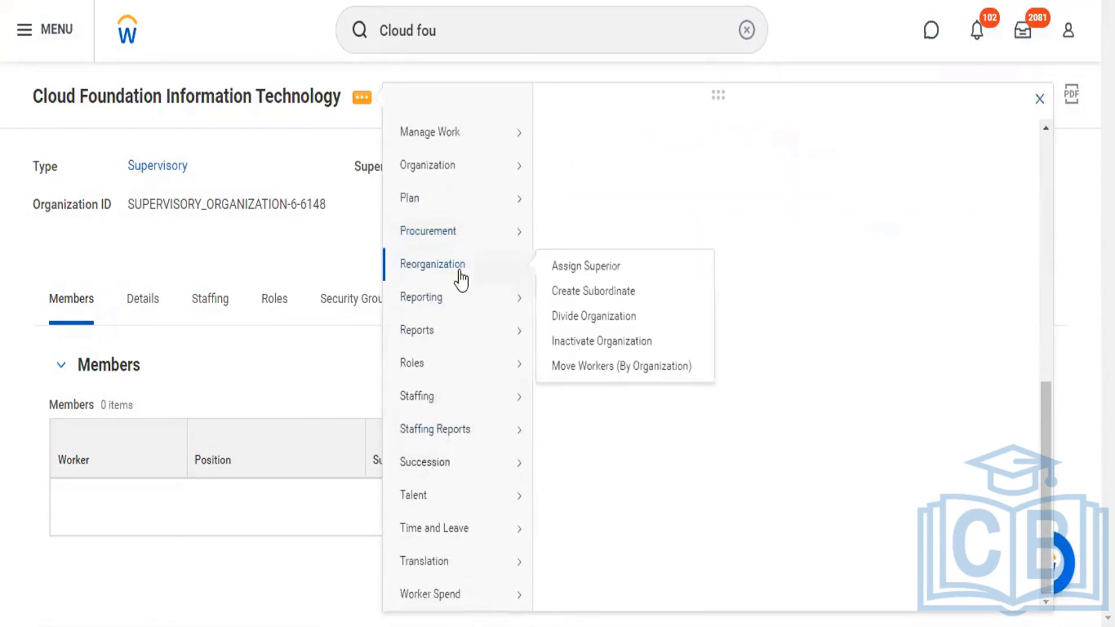
left_click(626, 273)
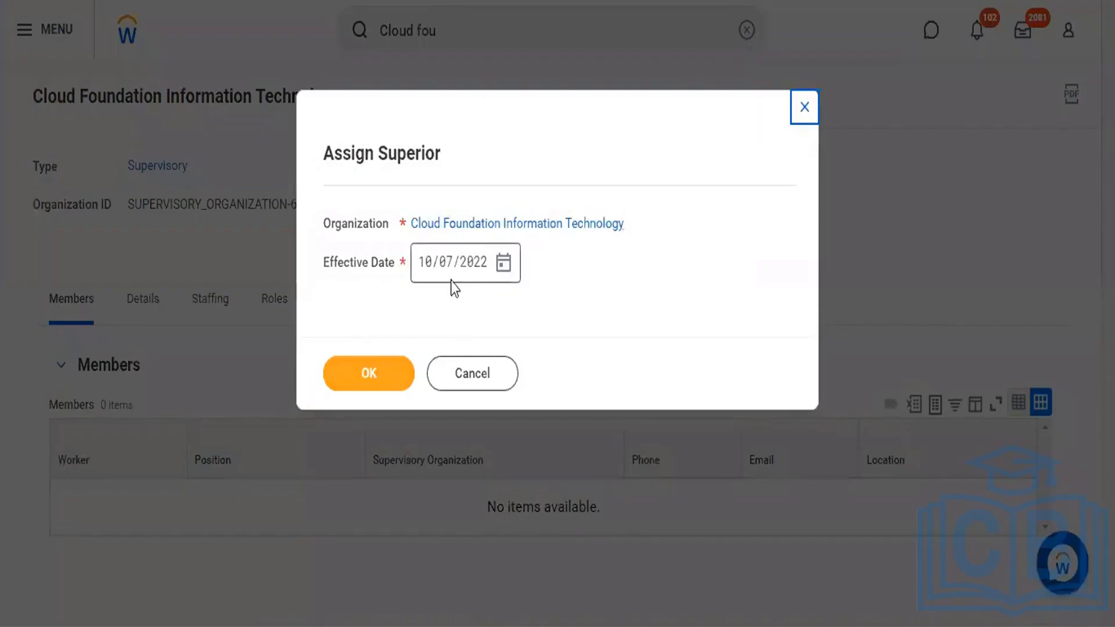
left_click(381, 375)
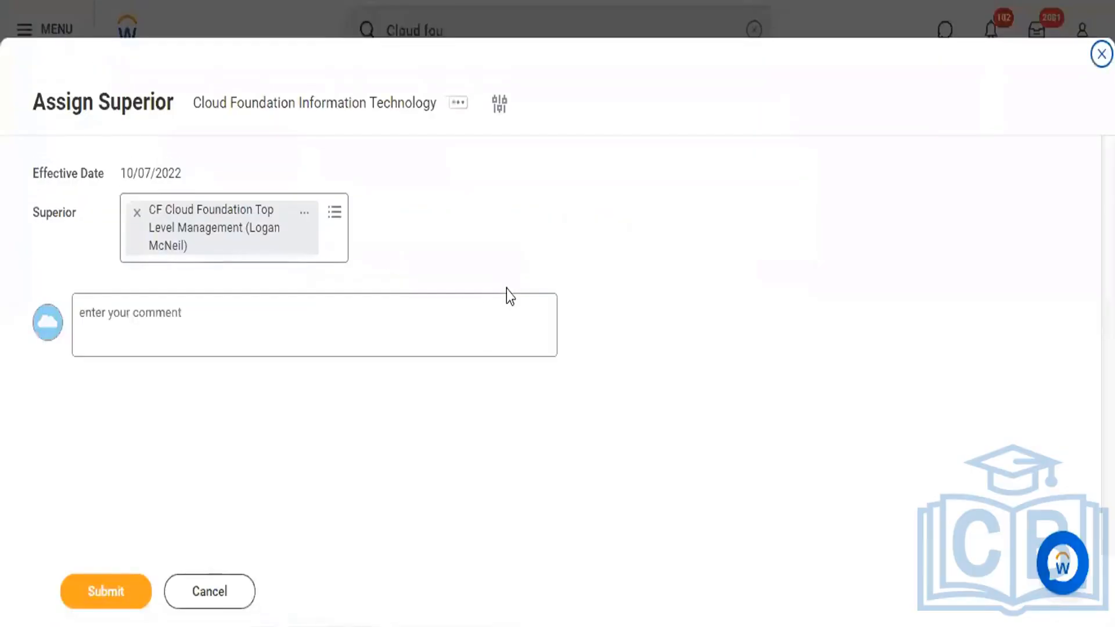
Step: Replace the superior with the organization SUPERVISORY_ORGANIZATION-6-21019, found by searching for part of its name
left_click(137, 212)
left_click(219, 212)
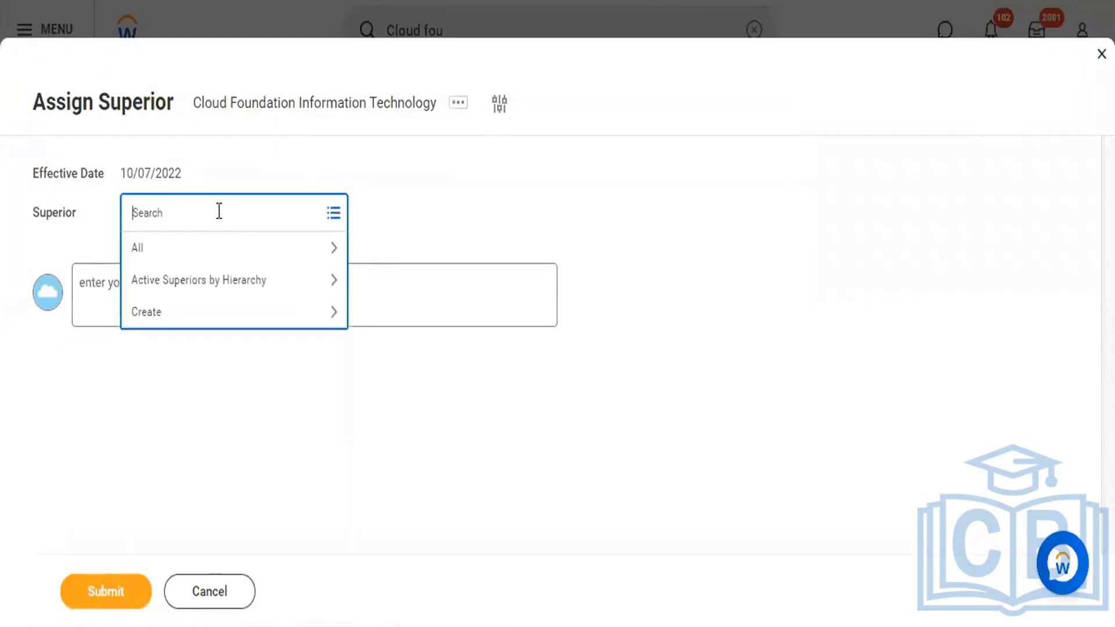
type("venkat")
key("Return")
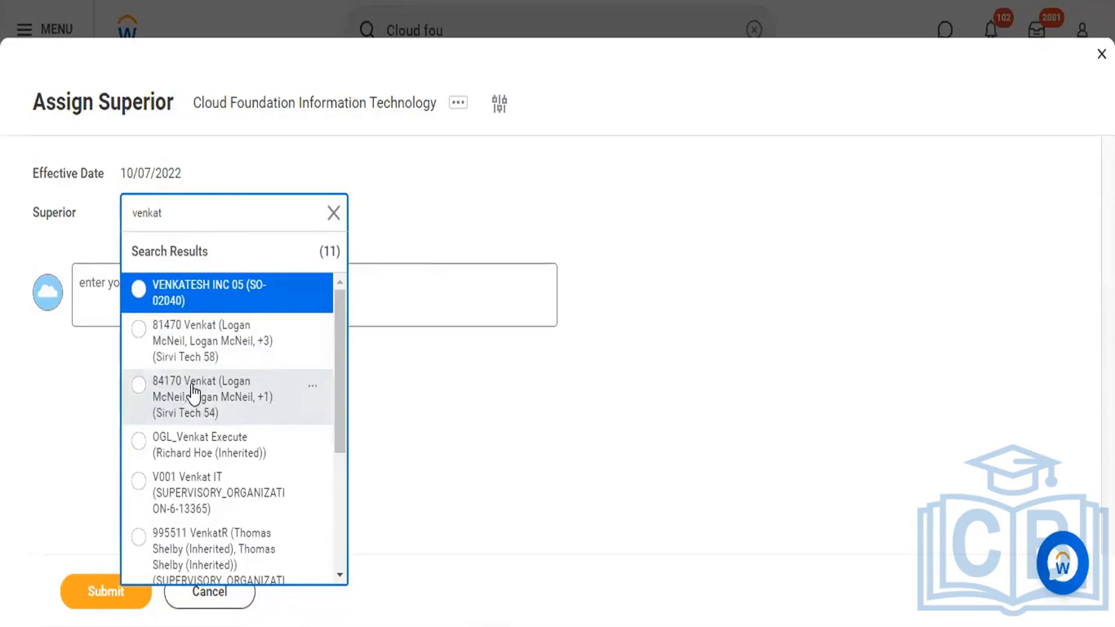
scroll(193, 396, "down", 5)
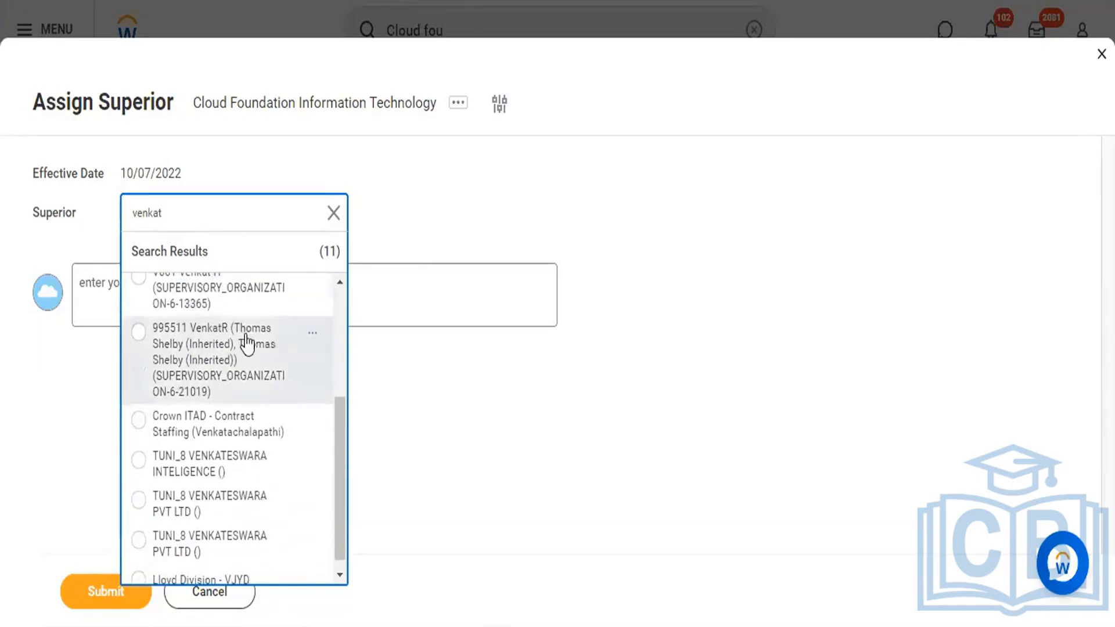
left_click(138, 335)
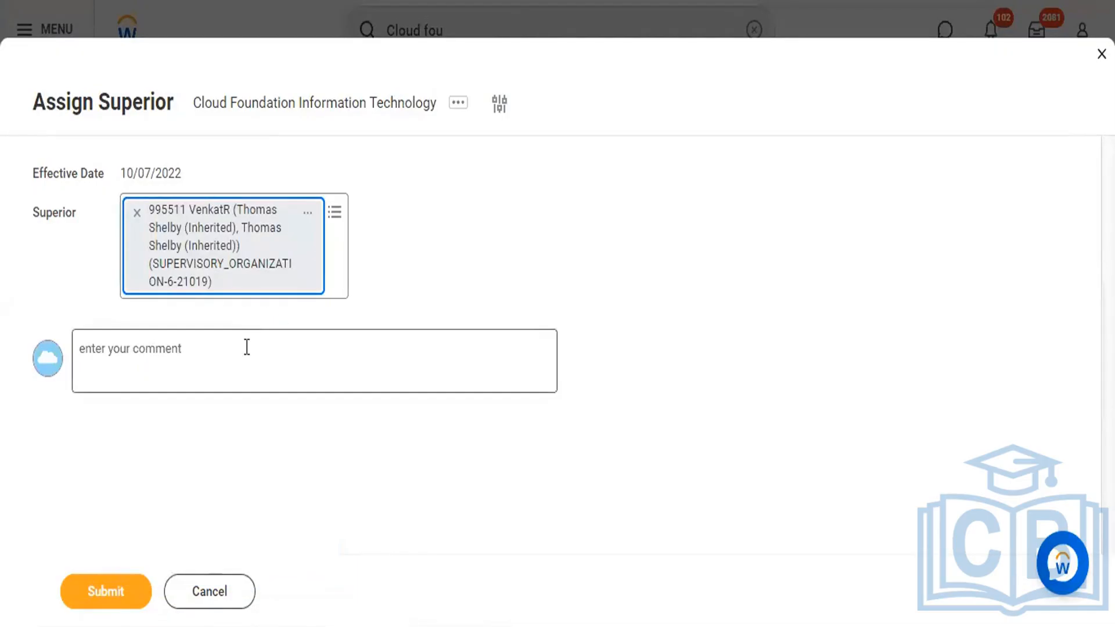
triple_click(384, 100)
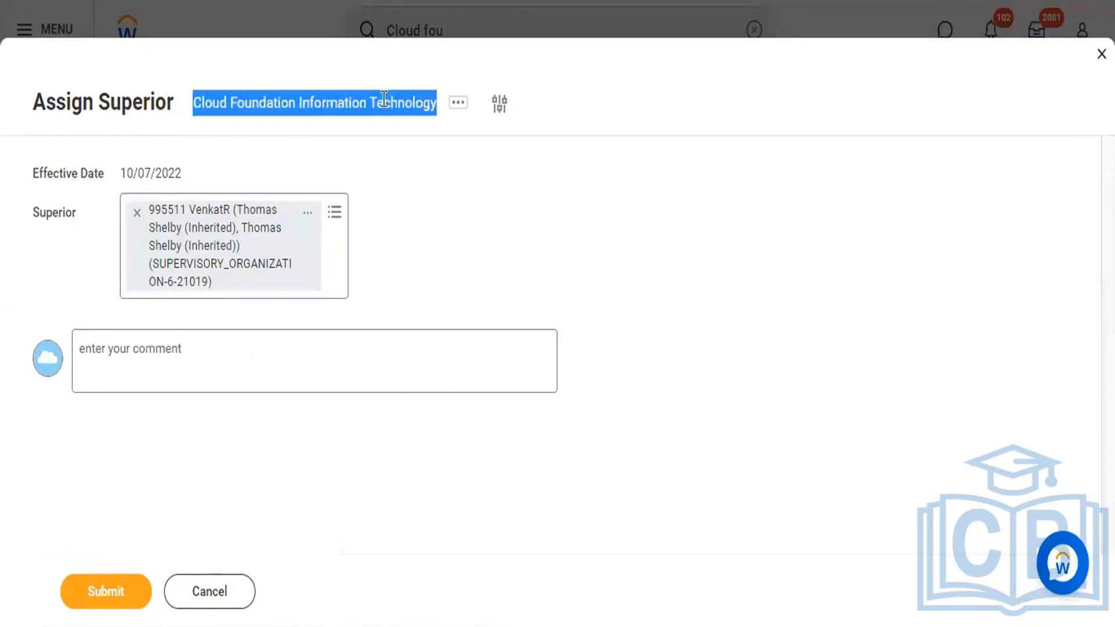
Step: Add the comment "Body of the email" to the superior assignment and submit it
left_click(226, 356)
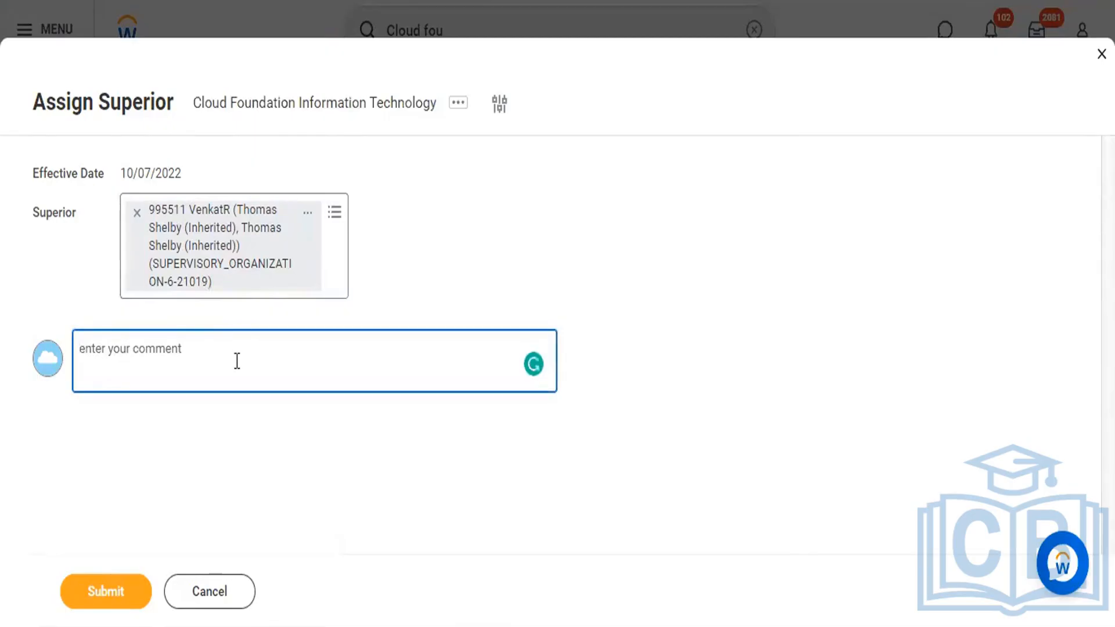
type("Body if")
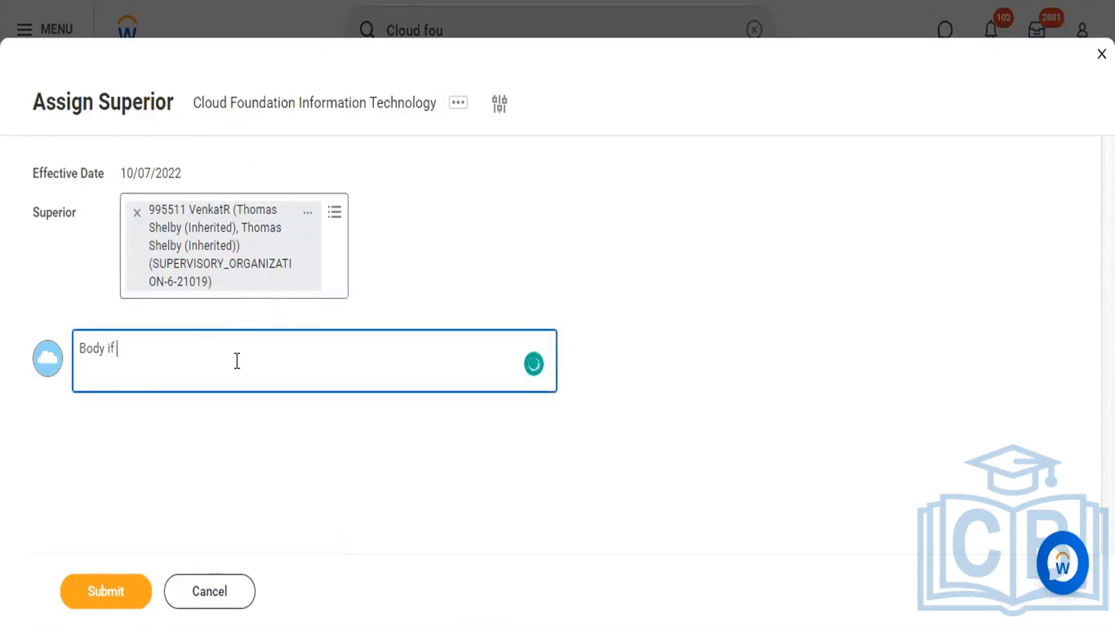
key("BackSpace")
key("BackSpace")
key("BackSpace")
type("of the email")
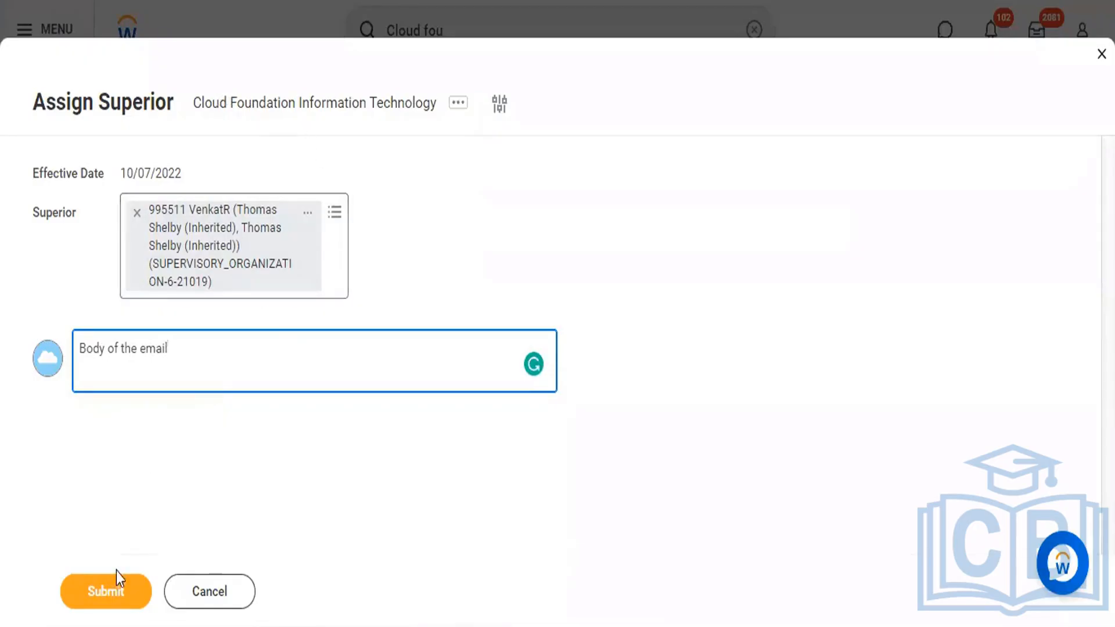
left_click(110, 598)
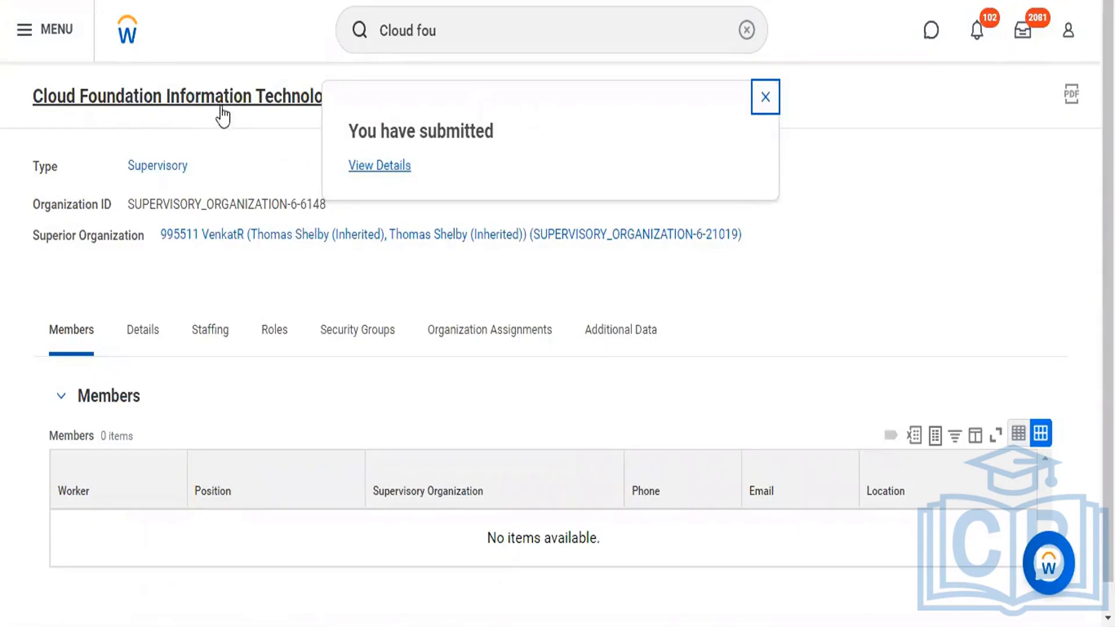
Step: Open the submitted superior assignment and review its details and process information
left_click(376, 168)
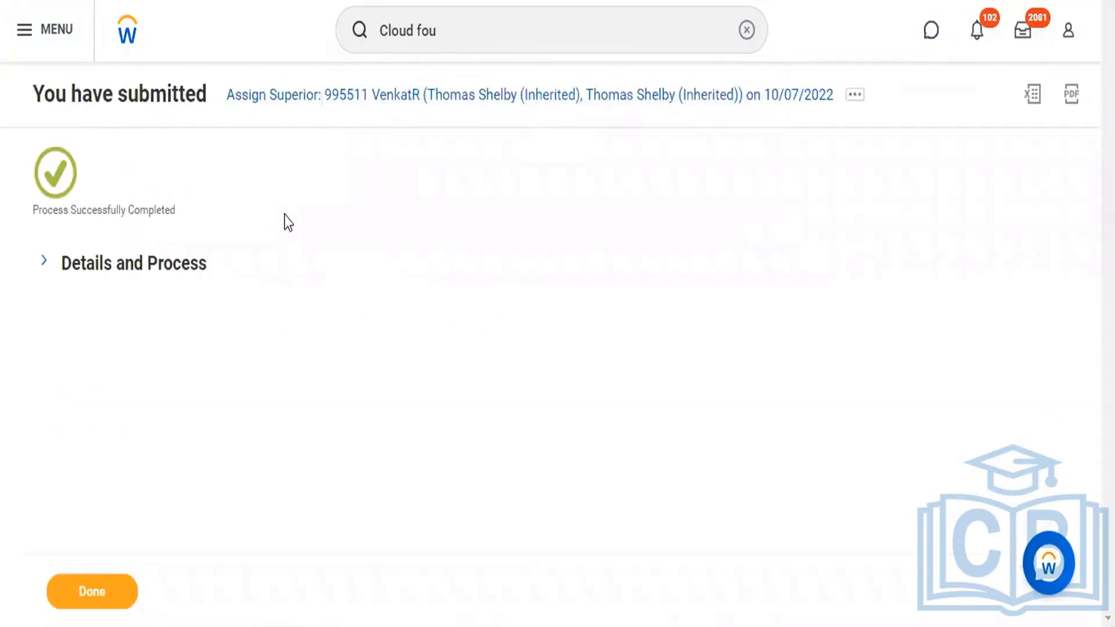
triple_click(110, 209)
left_click(103, 278)
scroll(375, 387, "down", 2)
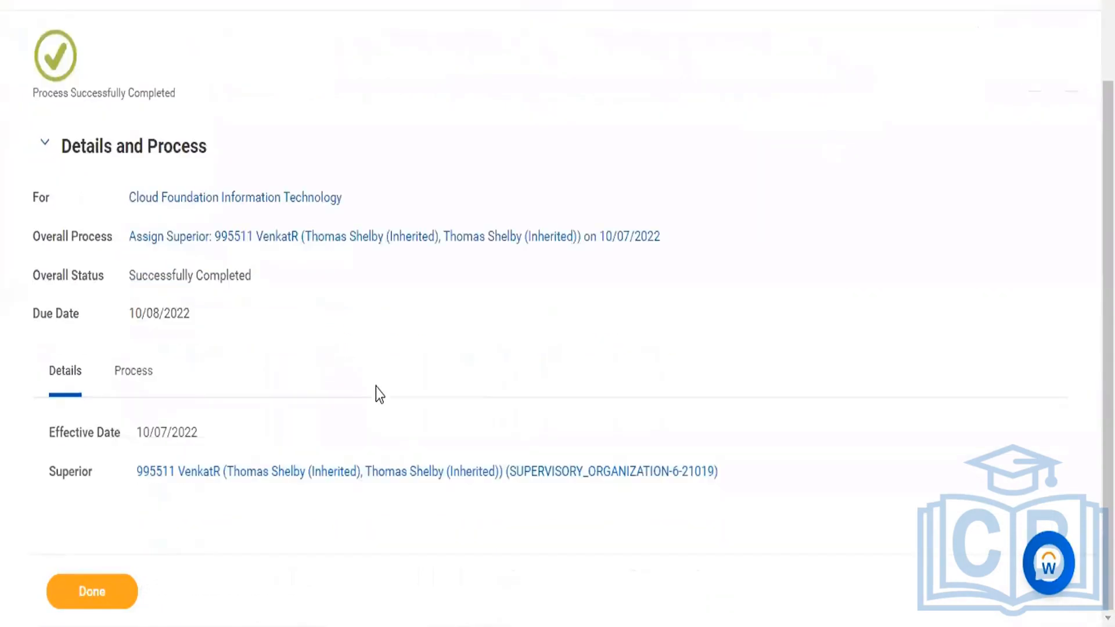
scroll(375, 388, "up", 2)
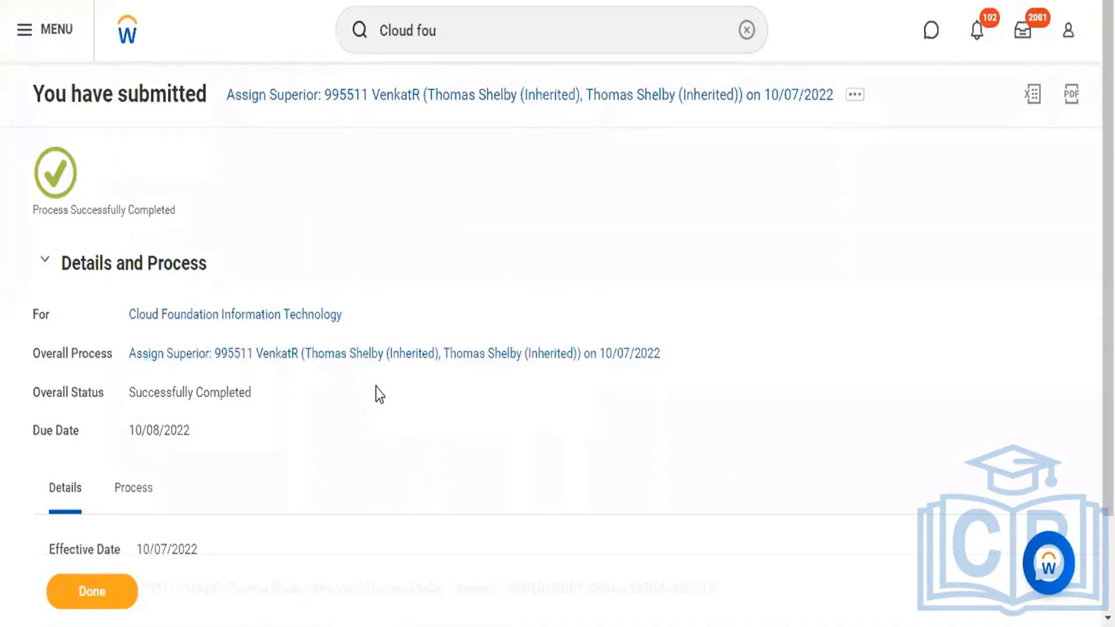